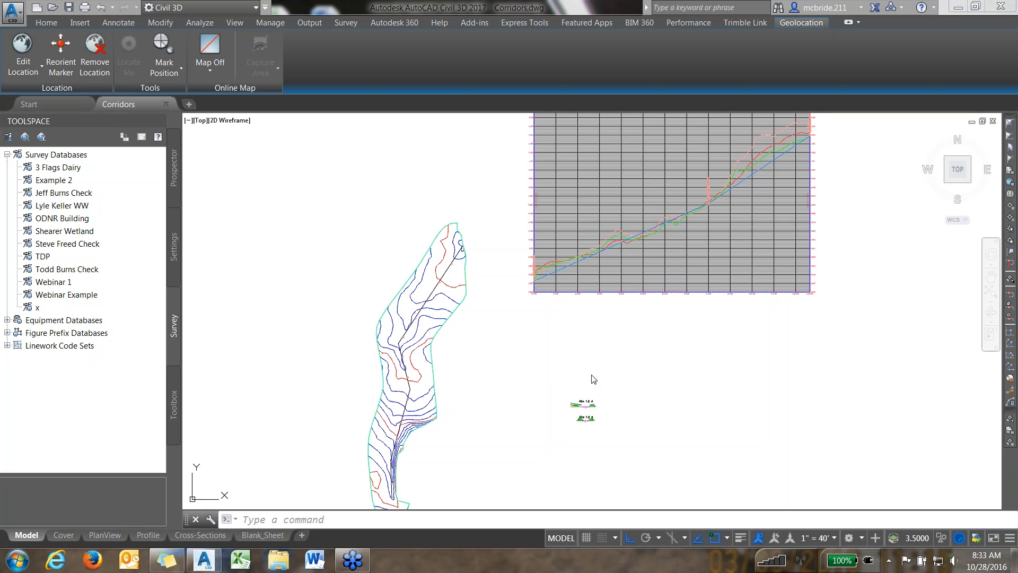
Step: Examine the 40w 1.2 d and 32w 1.0 d waterway assemblies, the surface contours and the profile view
click(603, 417)
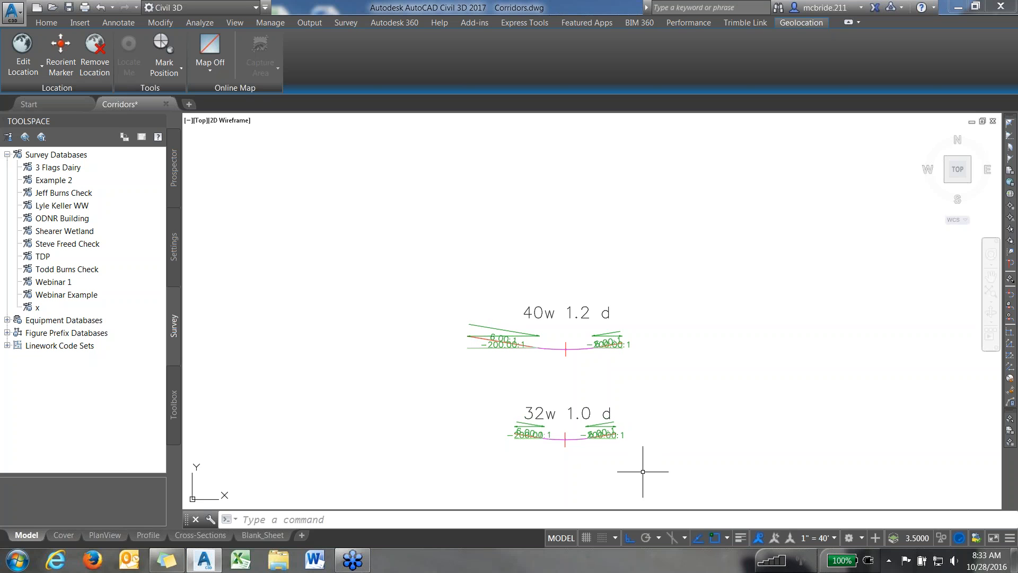
scroll(660, 440, down, 5)
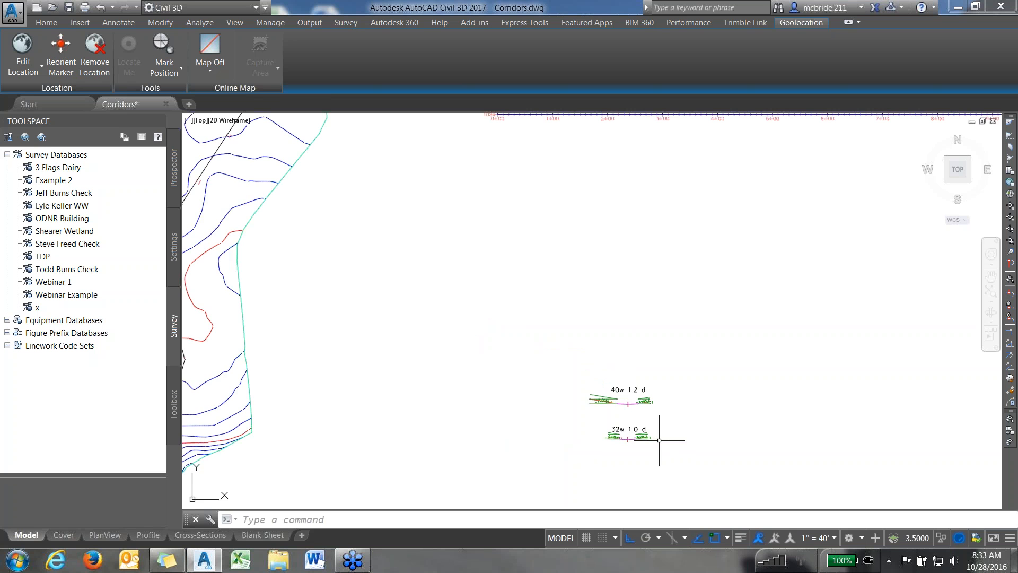
scroll(660, 441, down, 2)
scroll(496, 313, down, 2)
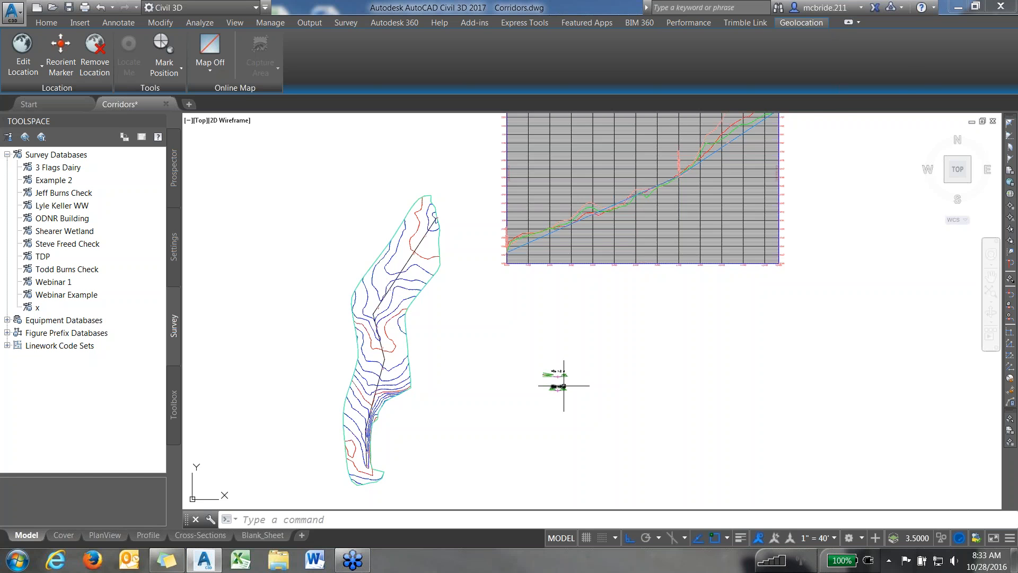
scroll(564, 386, up, 10)
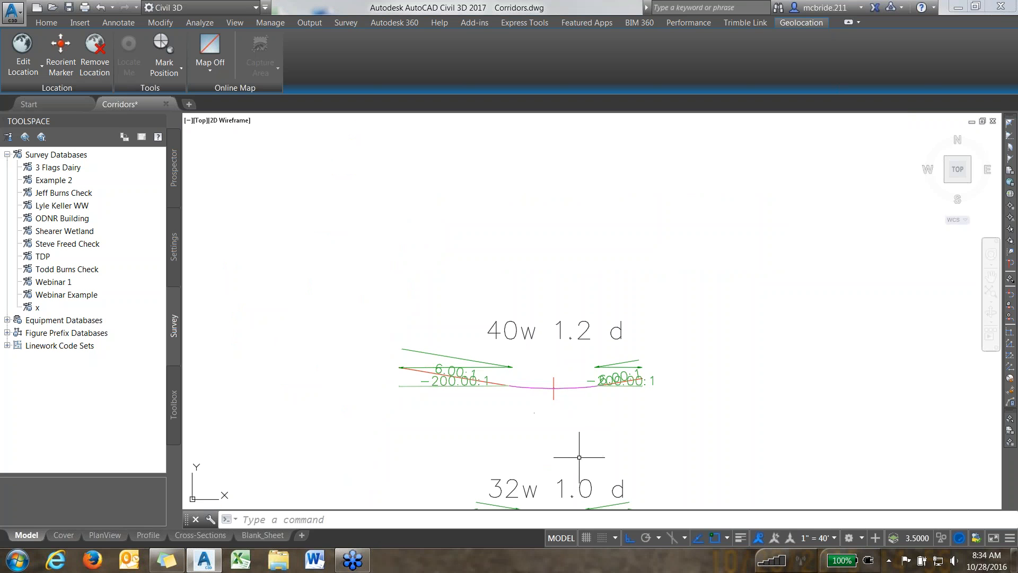
scroll(594, 457, down, 4)
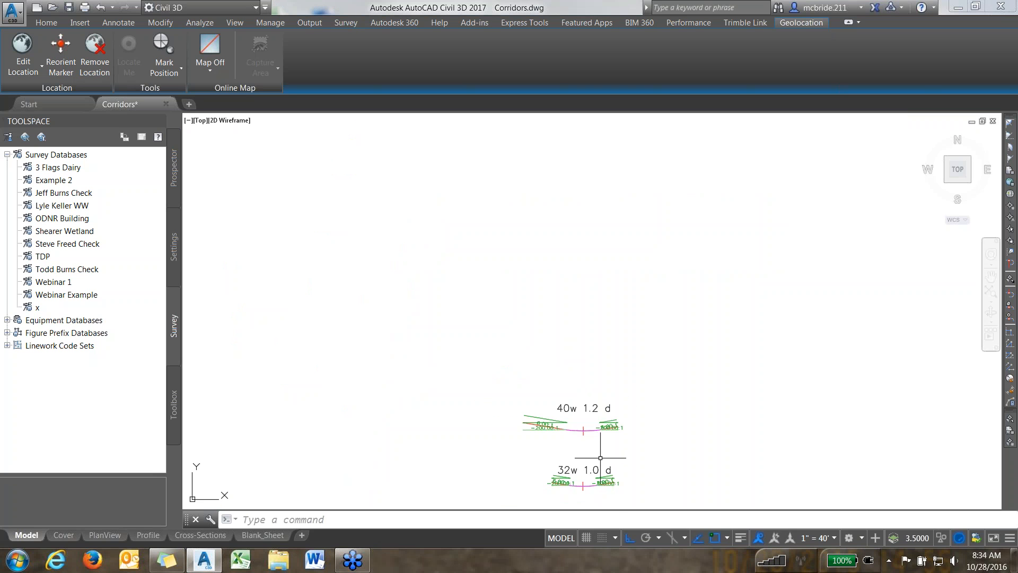
scroll(601, 457, down, 2)
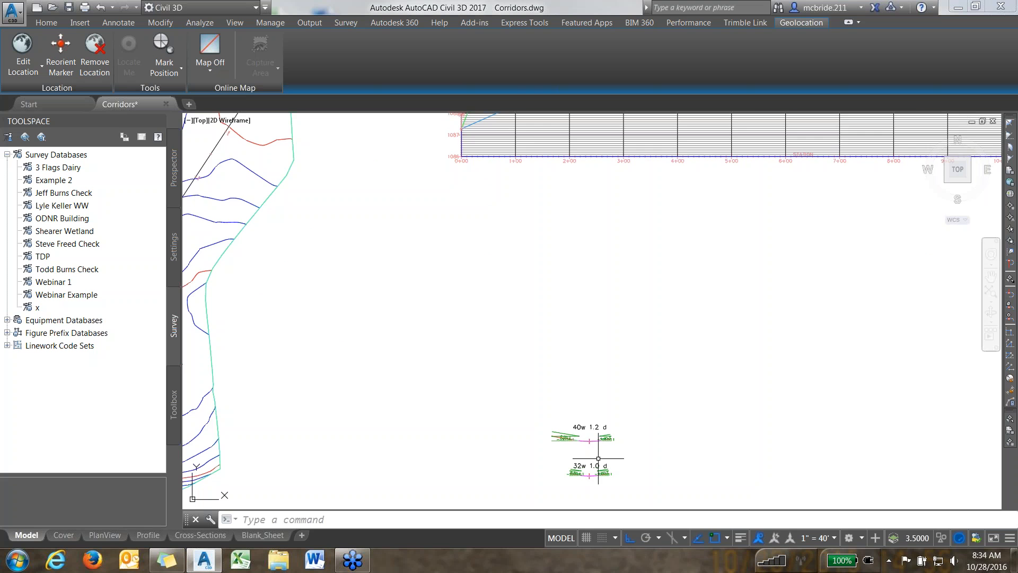
scroll(549, 459, down, 2)
scroll(537, 460, down, 2)
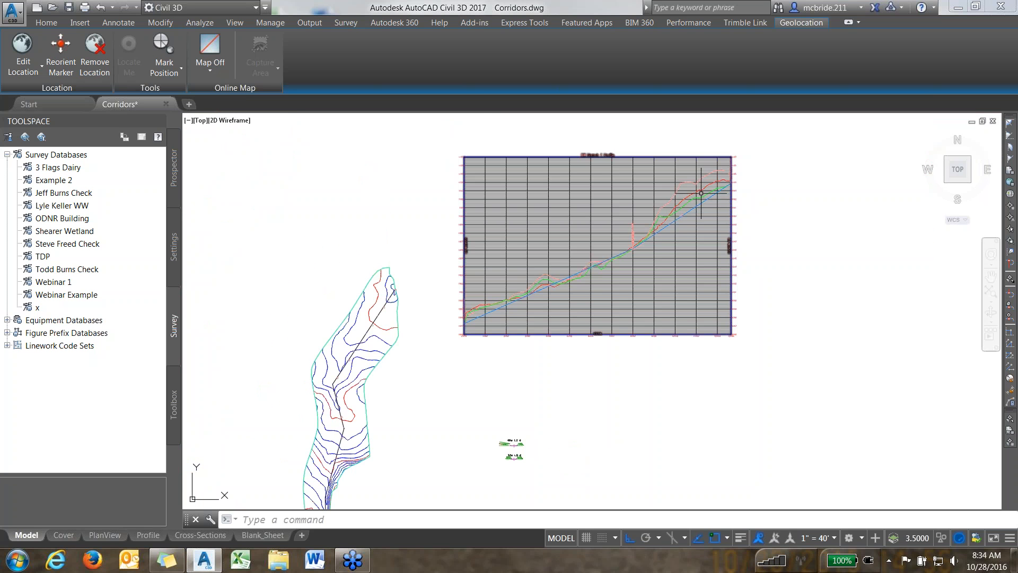
middle_drag(496, 422, 519, 344)
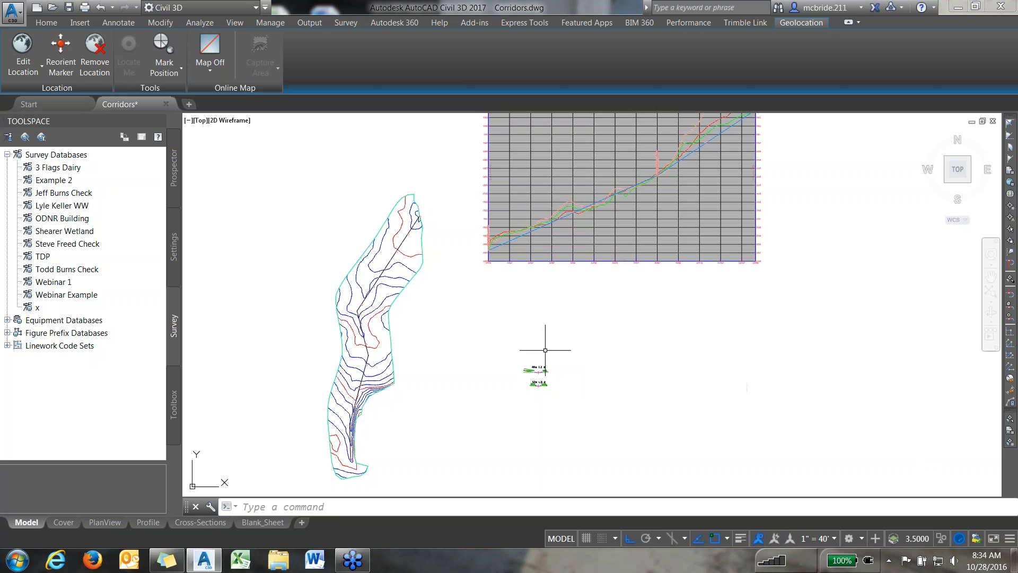
Step: Start creating a corridor and check which alignments are available for its baseline
click(47, 22)
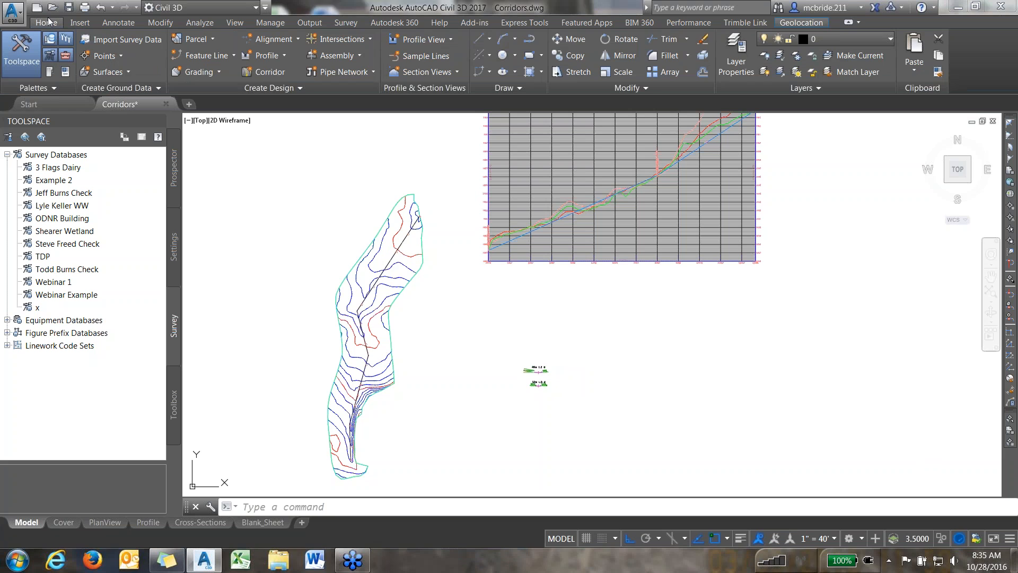
click(266, 72)
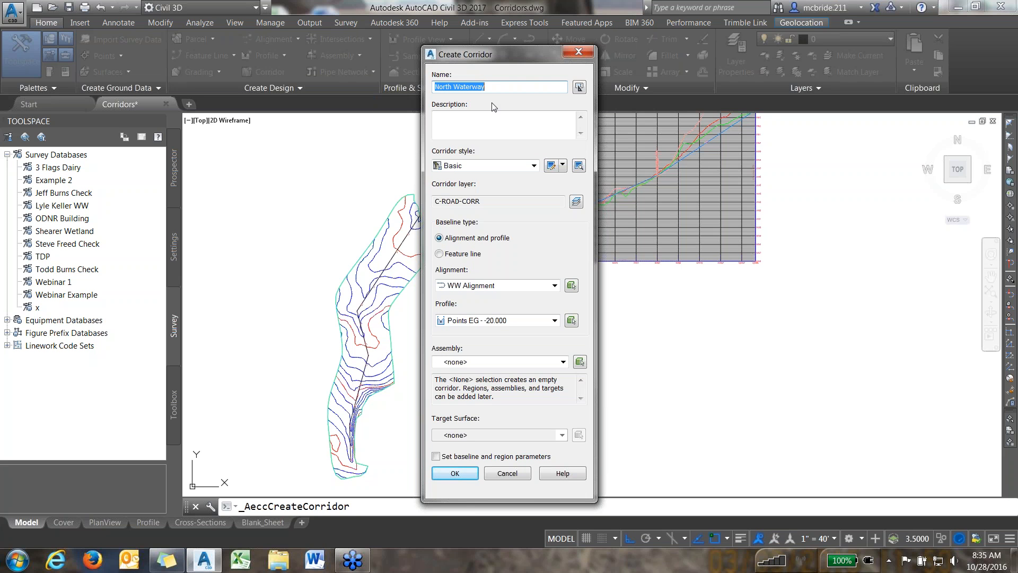
click(537, 288)
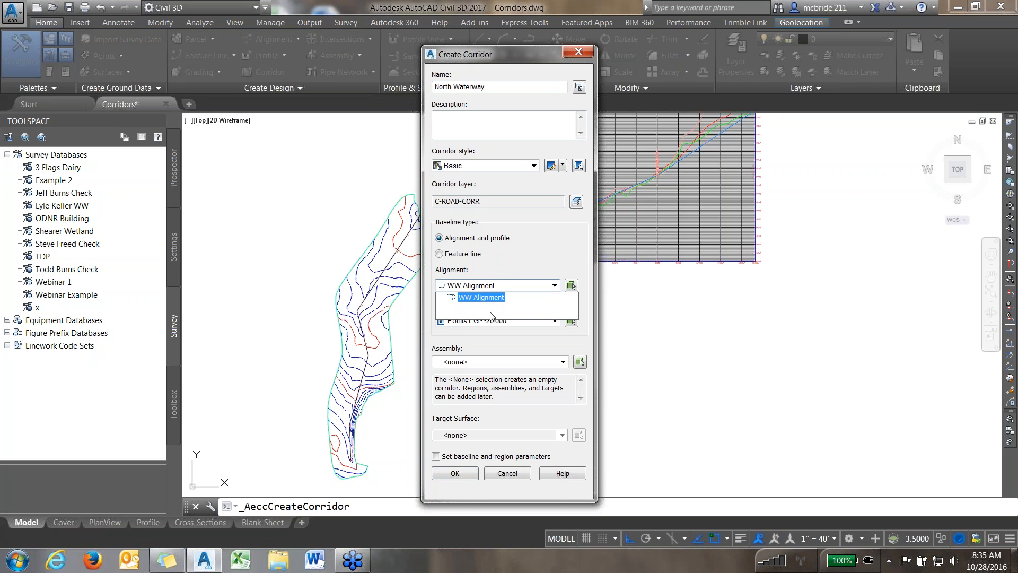
click(535, 252)
click(536, 286)
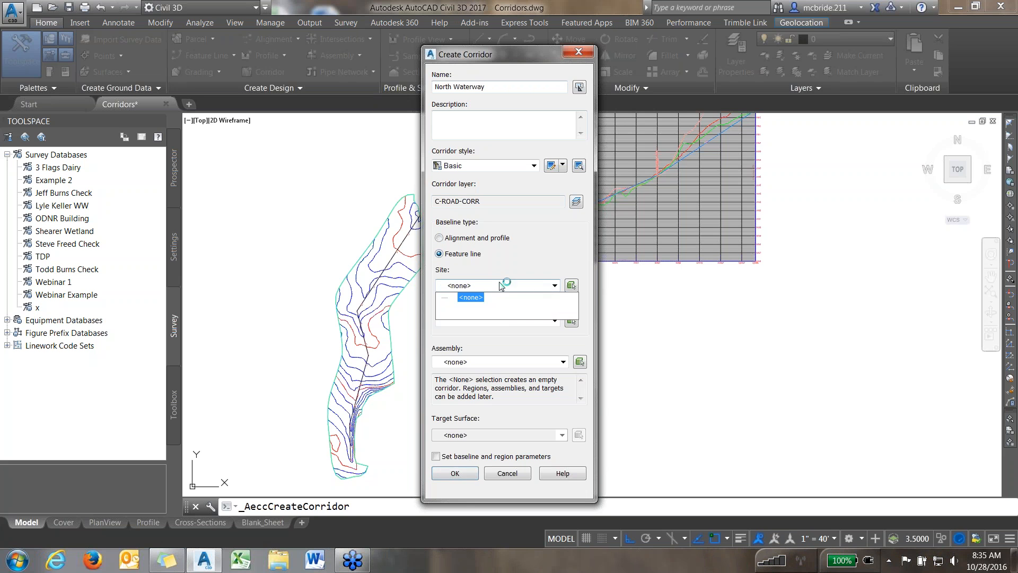
click(507, 257)
click(469, 239)
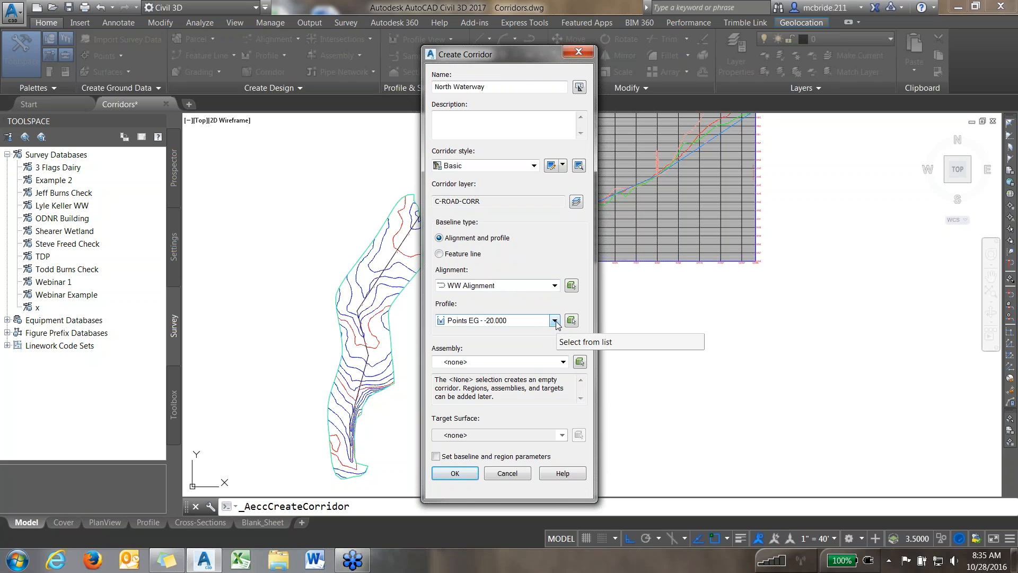
Step: Set the corridor's baseline profile to WW Design Grade
click(555, 321)
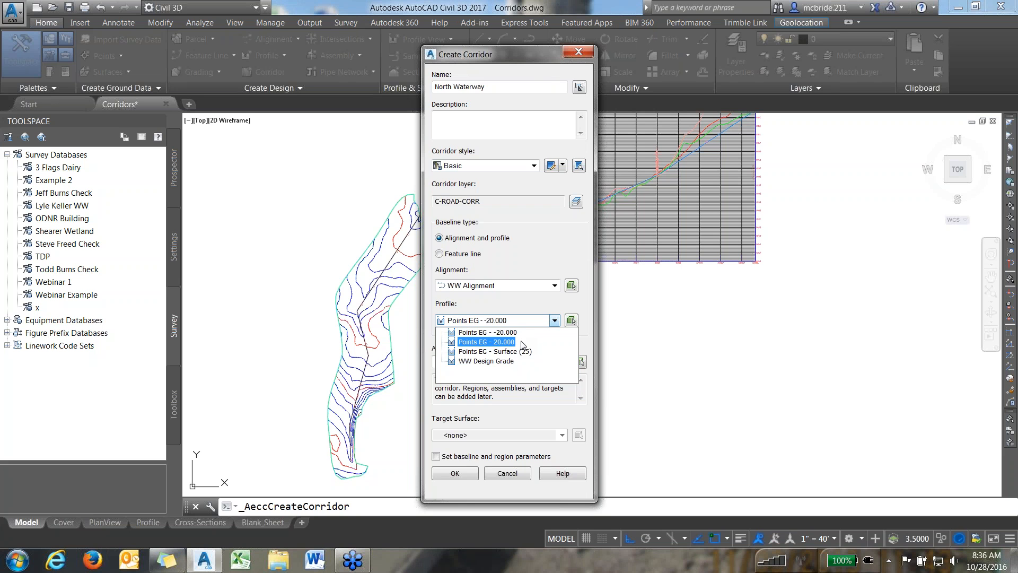
click(476, 361)
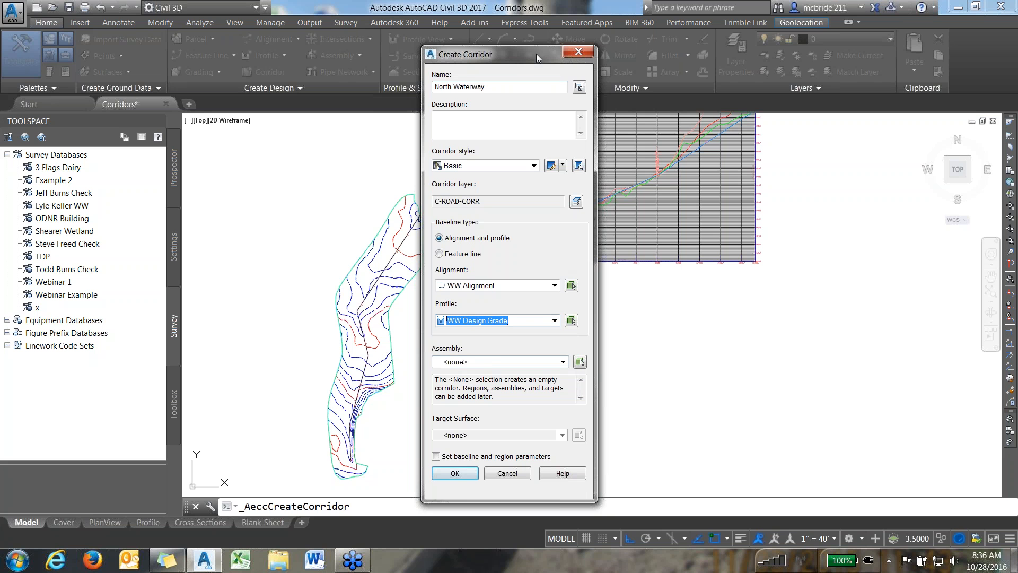
drag(536, 53, 383, 55)
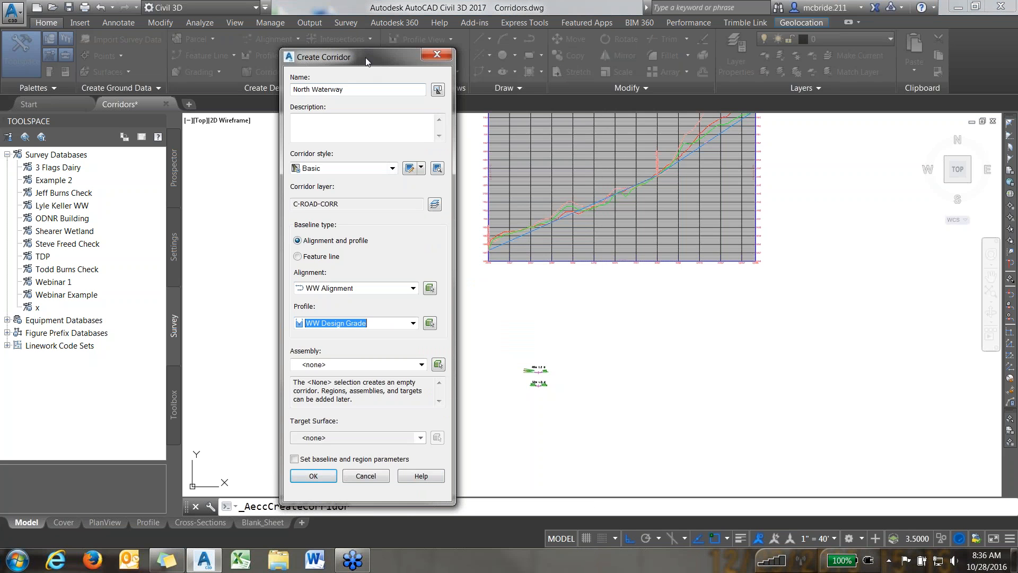
drag(369, 59, 496, 30)
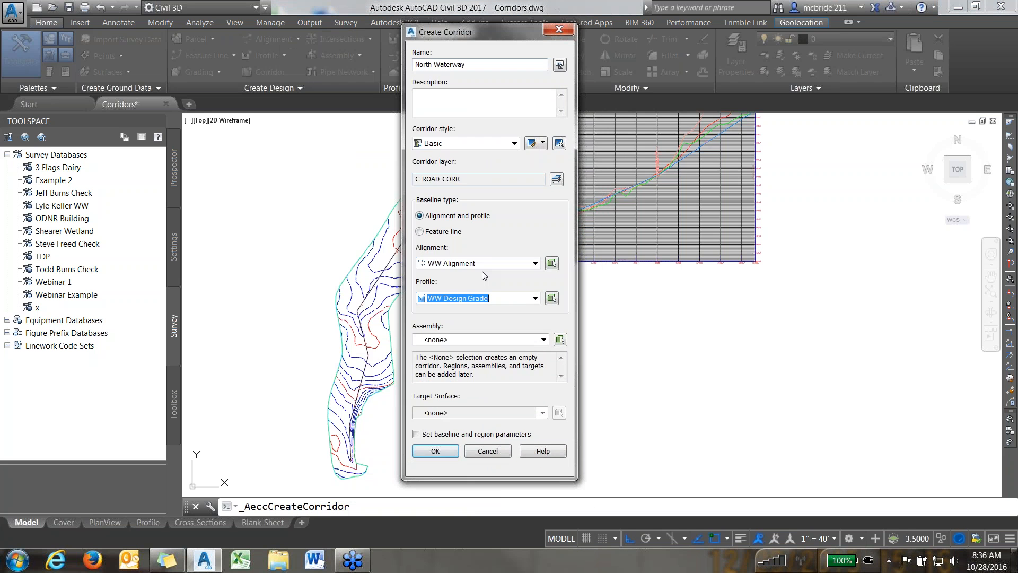
Step: Assign the 40w 1.2d assembly to the corridor and set Points EG as its target surface
click(518, 340)
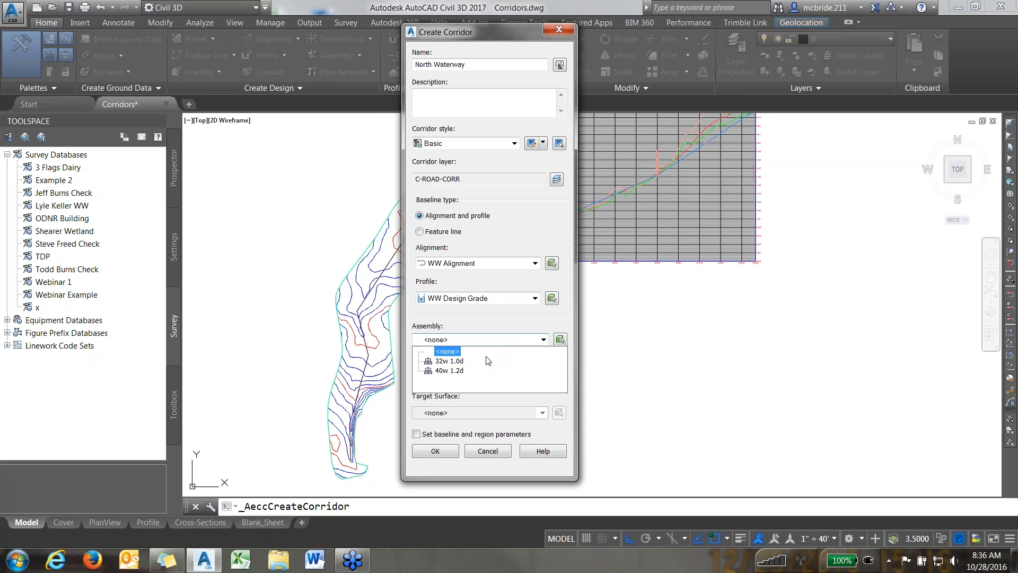
click(458, 371)
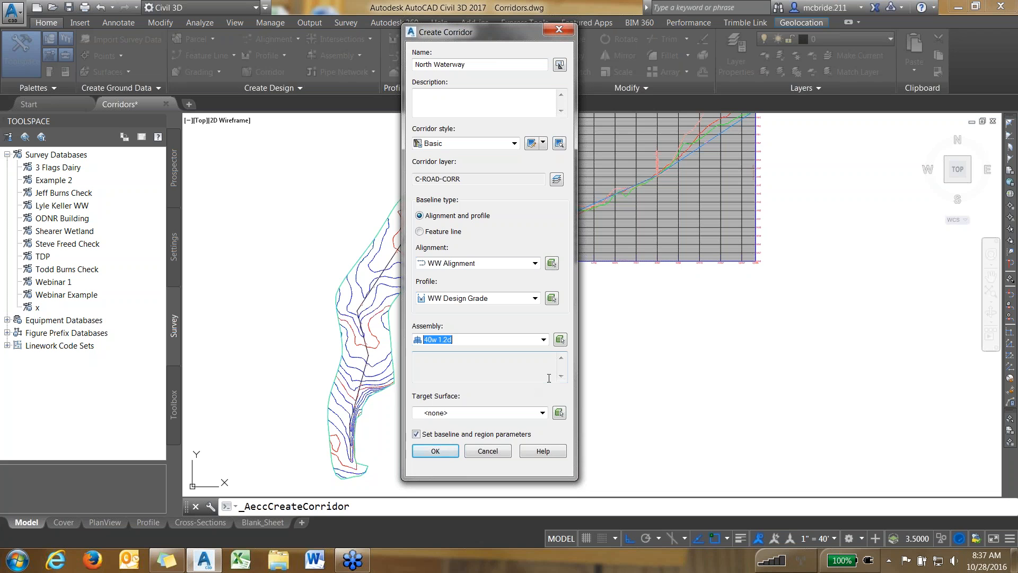
click(543, 414)
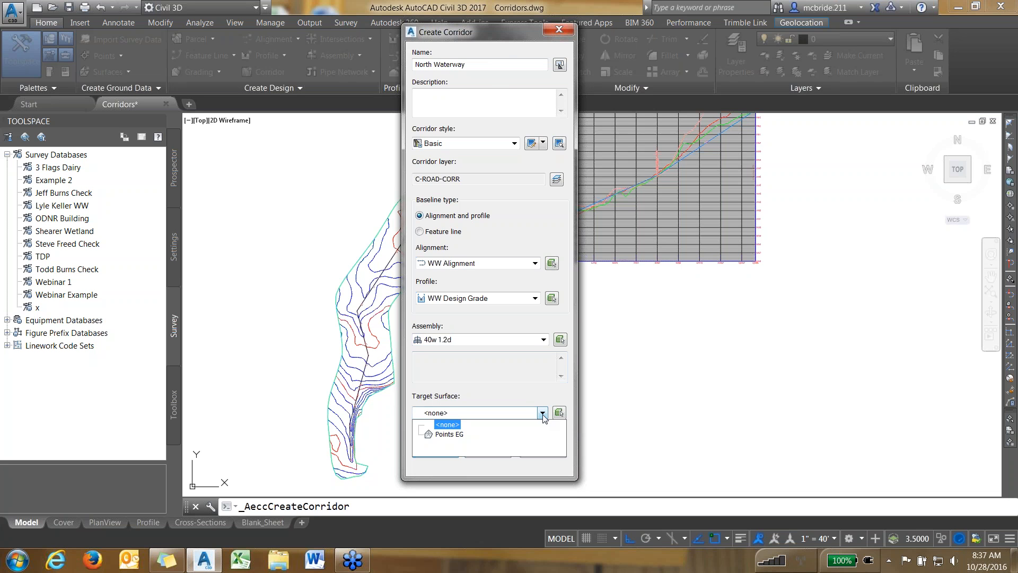
click(459, 437)
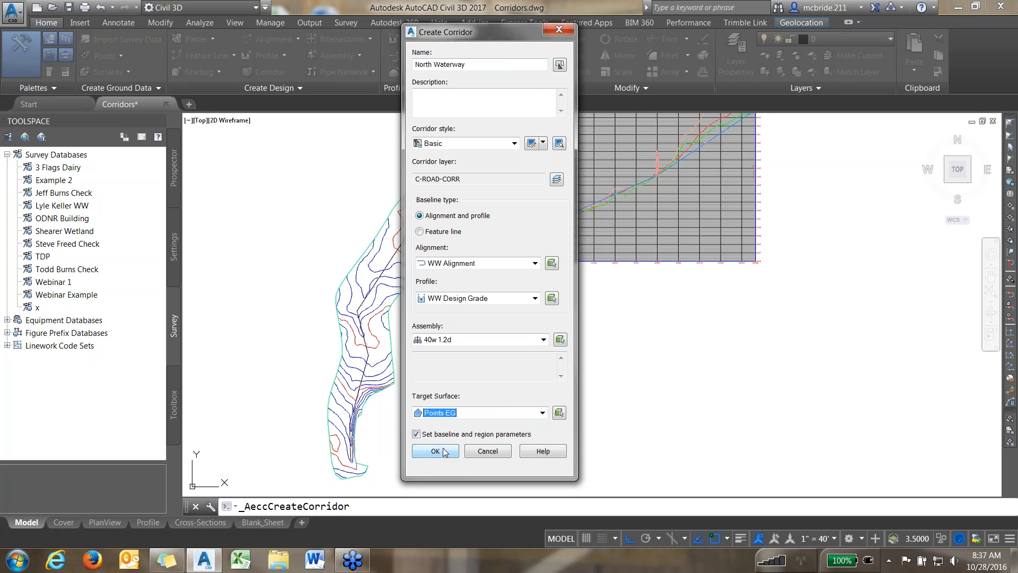
Step: Create the corridor with the default baseline and region parameters, rebuild it, and dismiss the event list
click(443, 452)
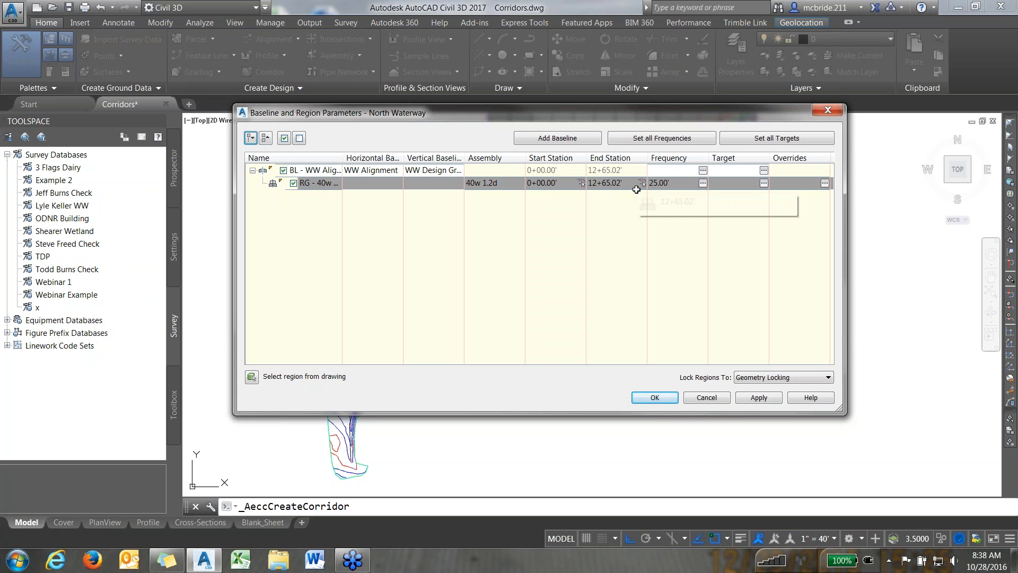
click(654, 399)
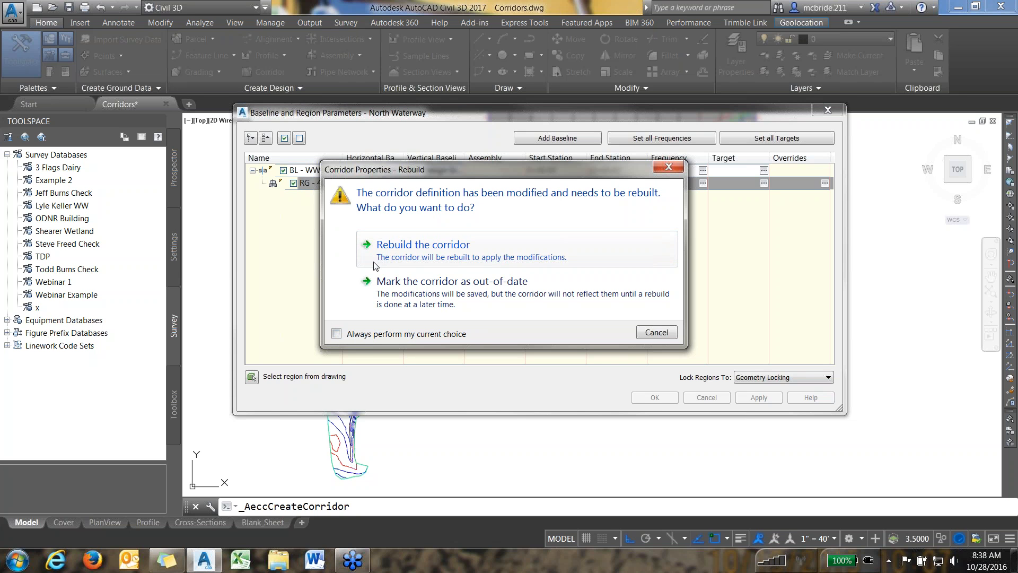
click(413, 252)
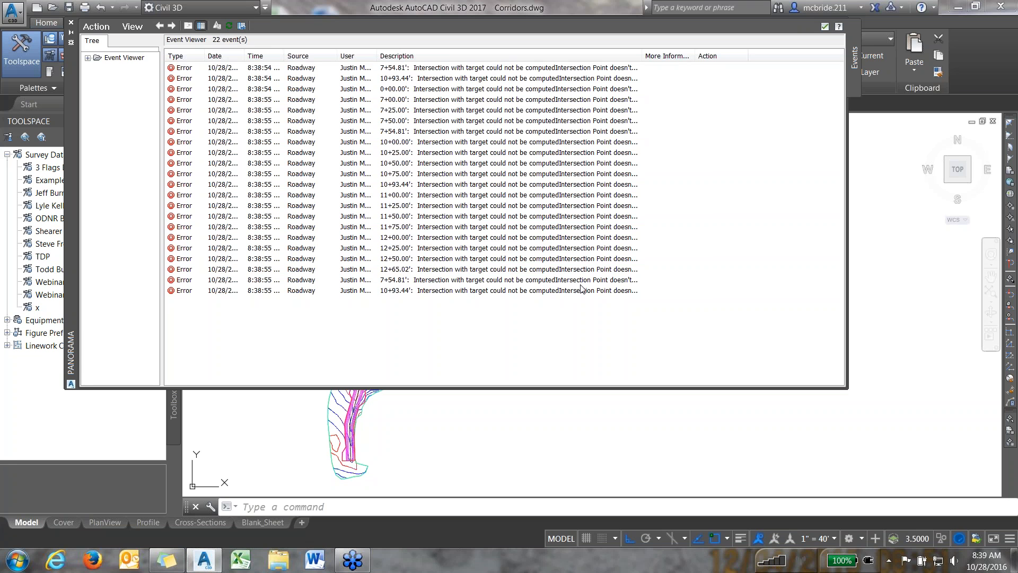
click(824, 27)
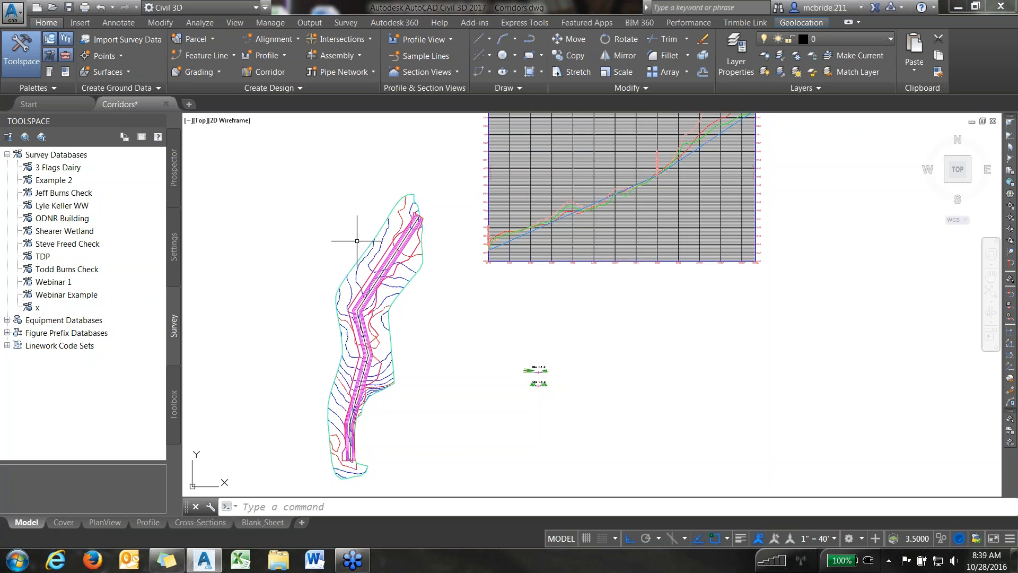
Step: Examine the new corridor's feature lines and daylight lines on both sides of the alignment around station 2+00
scroll(357, 241, up, 2)
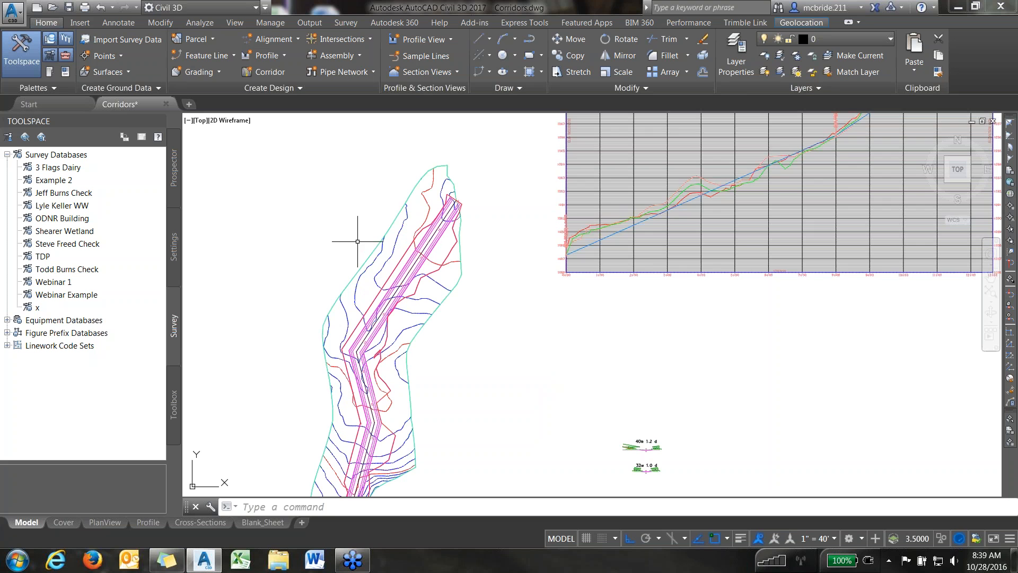
scroll(356, 241, up, 4)
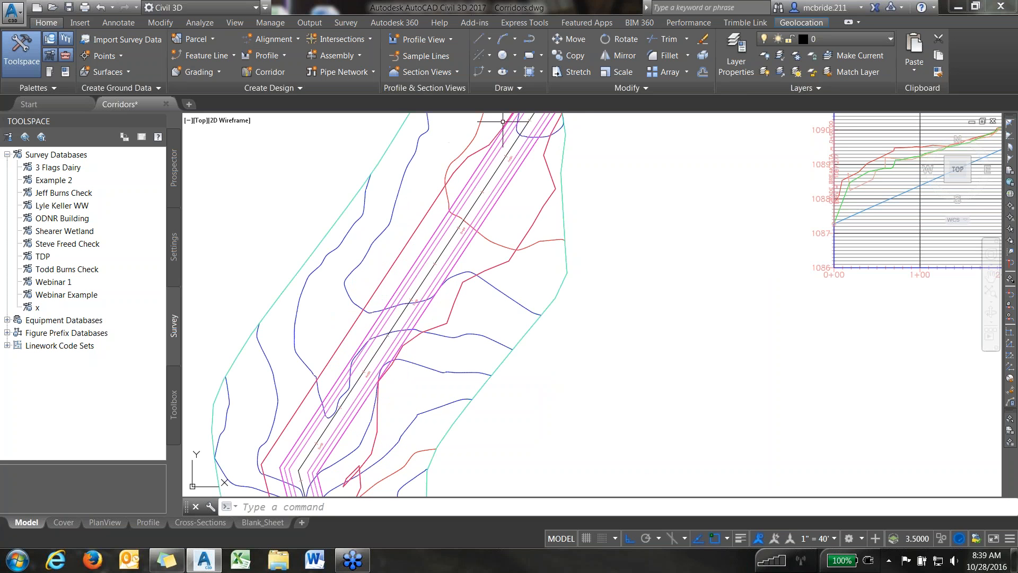
scroll(503, 121, up, 2)
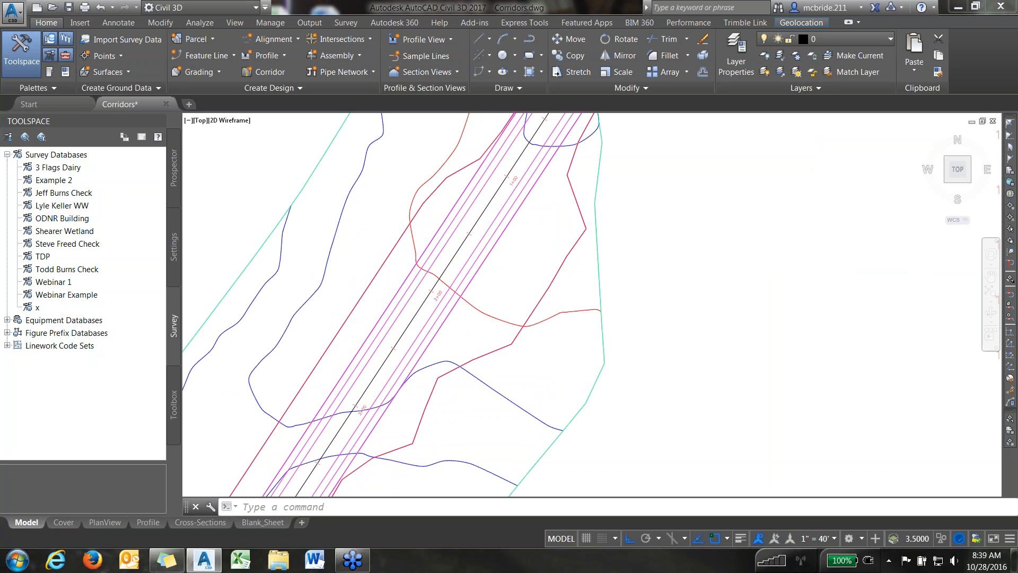
scroll(376, 292, up, 2)
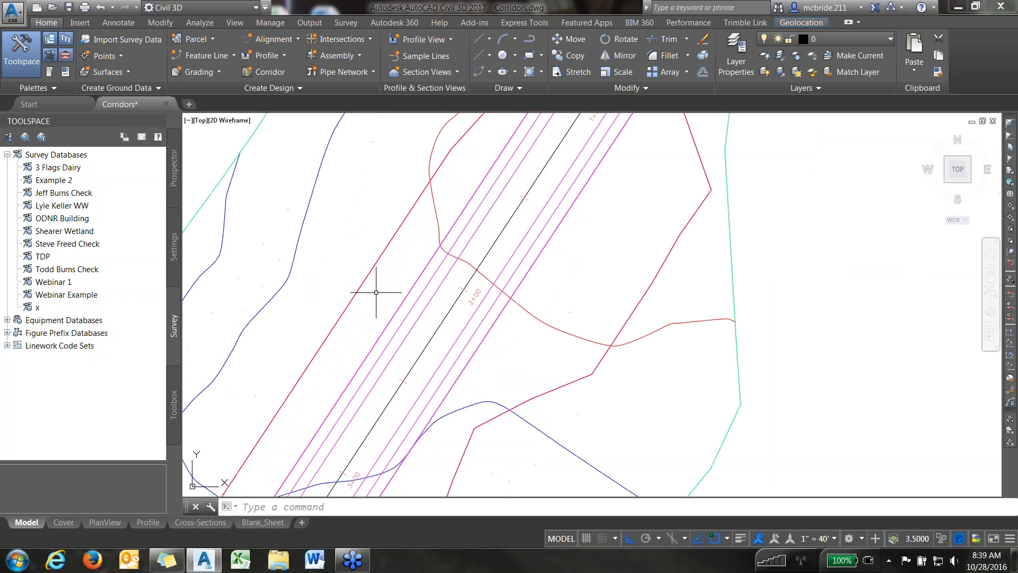
scroll(376, 292, up, 2)
mouse_move(459, 357)
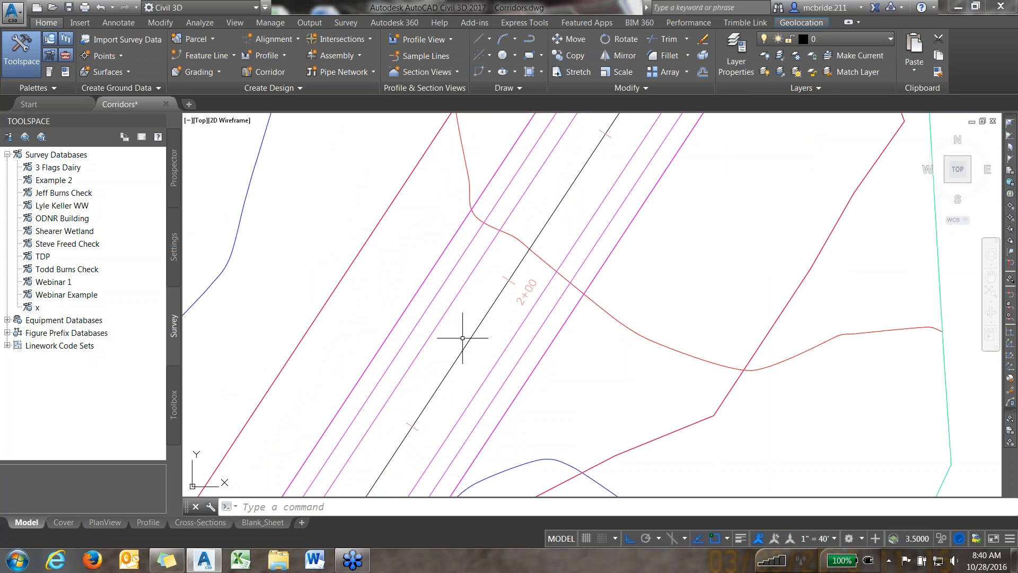
mouse_move(462, 338)
mouse_move(505, 334)
mouse_move(558, 342)
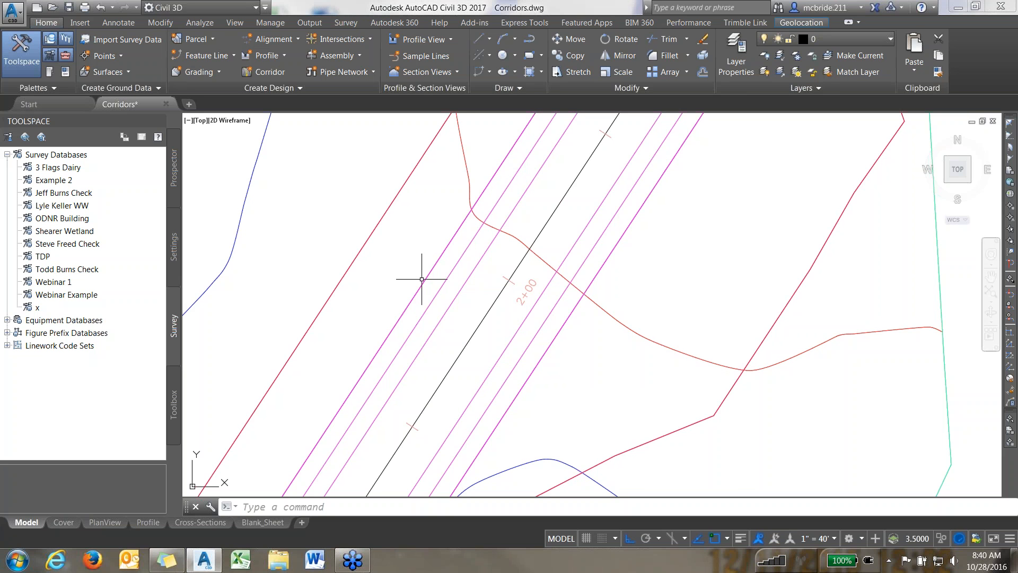
mouse_move(421, 279)
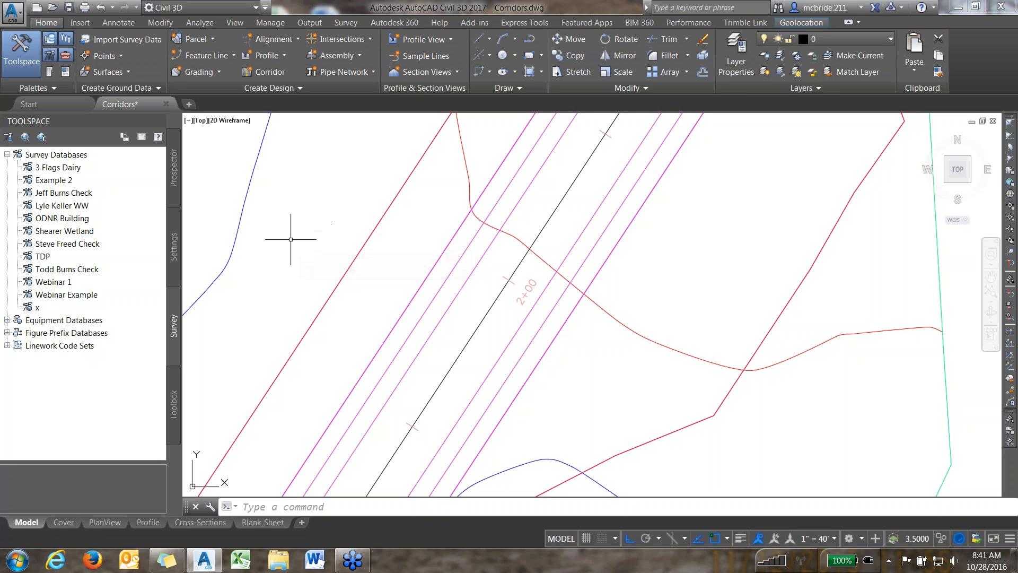
mouse_move(290, 239)
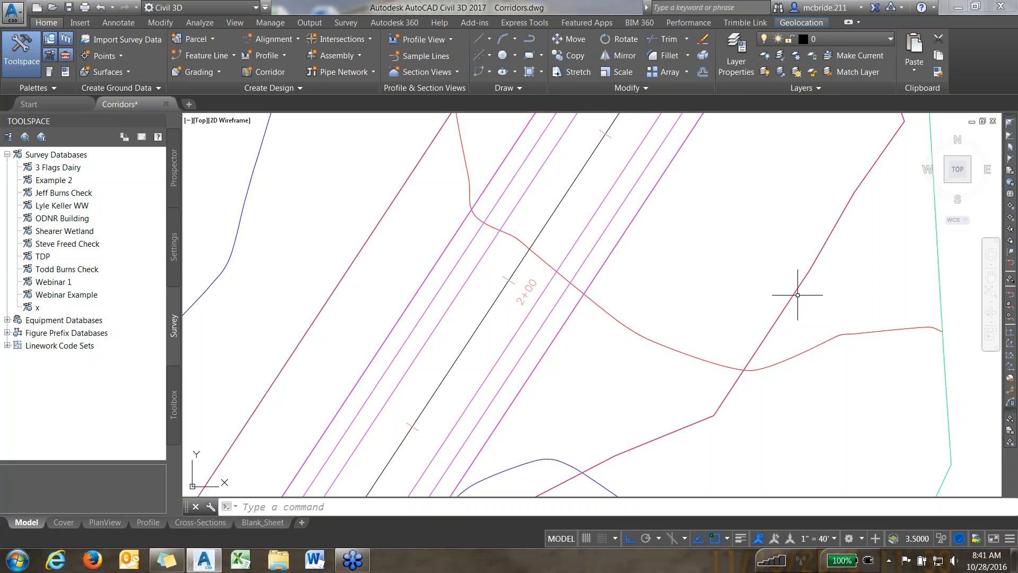
mouse_move(762, 277)
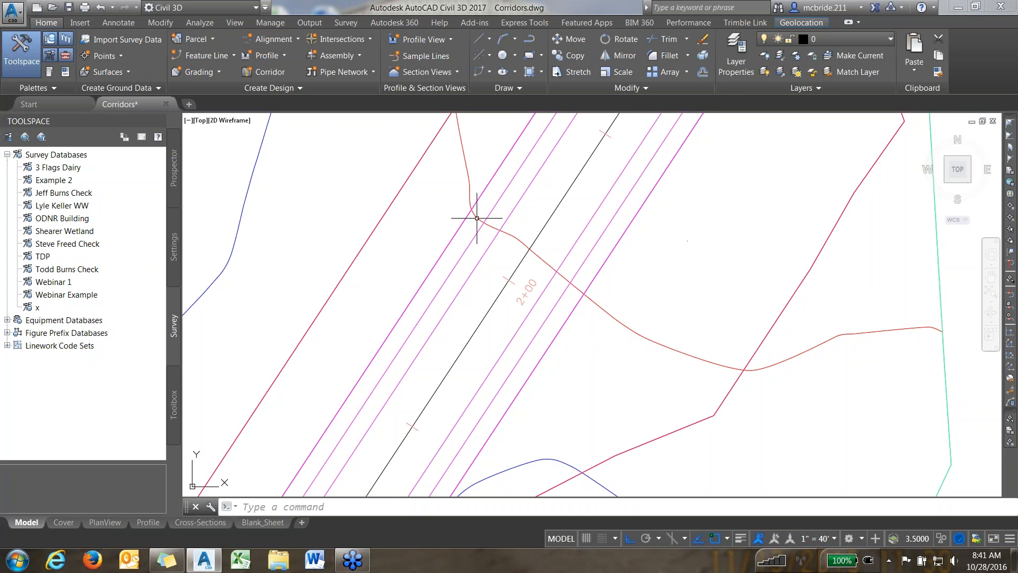
scroll(358, 213, down, 2)
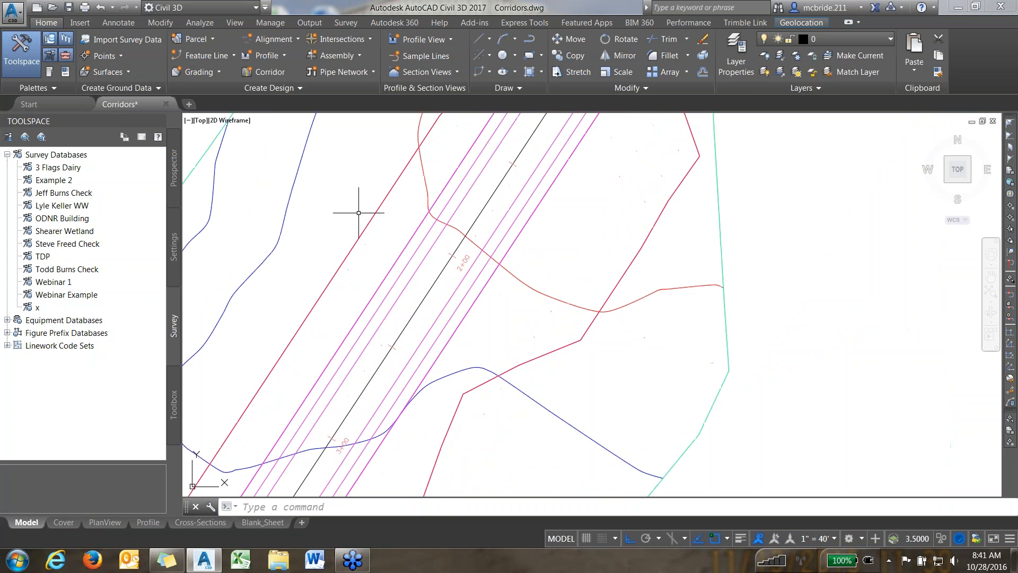
Step: Open the North Waterway corridor in the Section Editor
scroll(649, 182, down, 2)
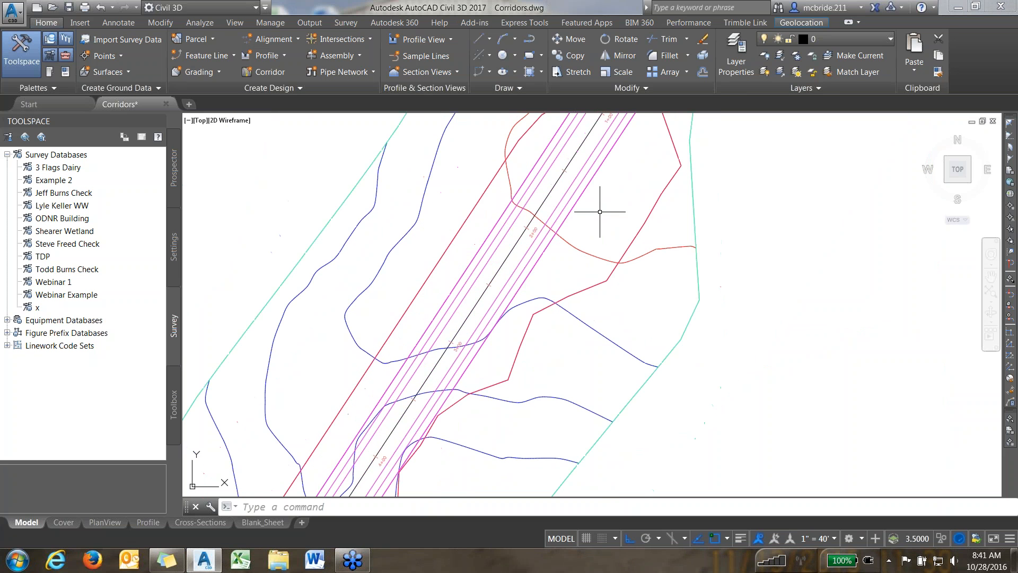
scroll(666, 114, down, 3)
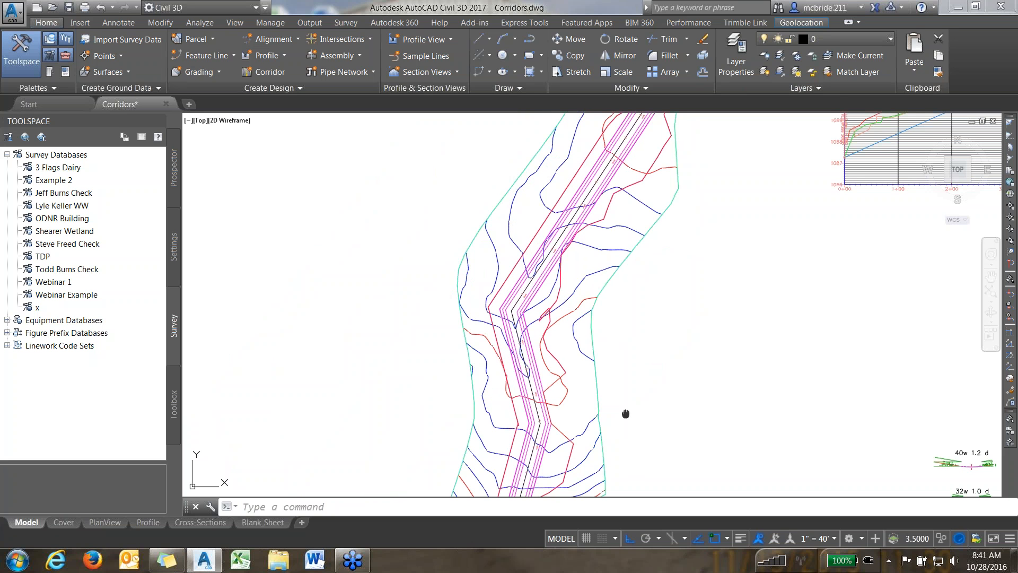
mouse_move(626, 414)
middle_down()
mouse_move(608, 196)
mouse_move(580, 419)
middle_up()
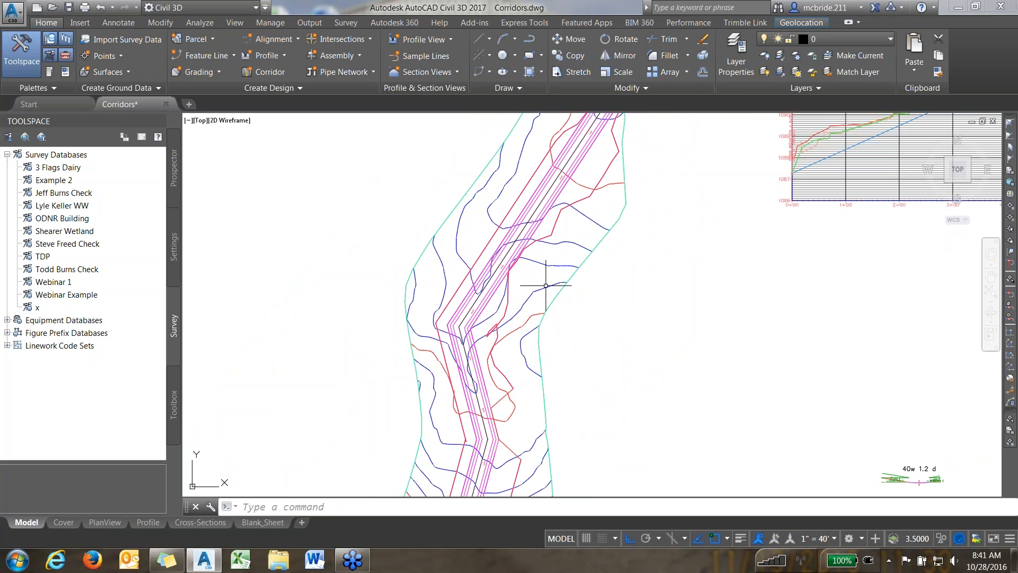
mouse_move(549, 275)
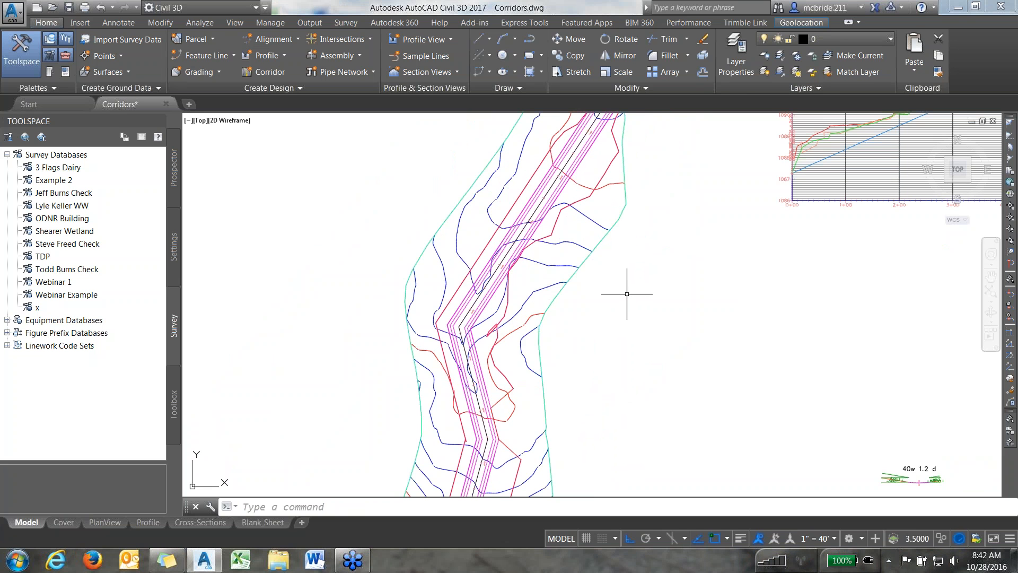
mouse_move(627, 294)
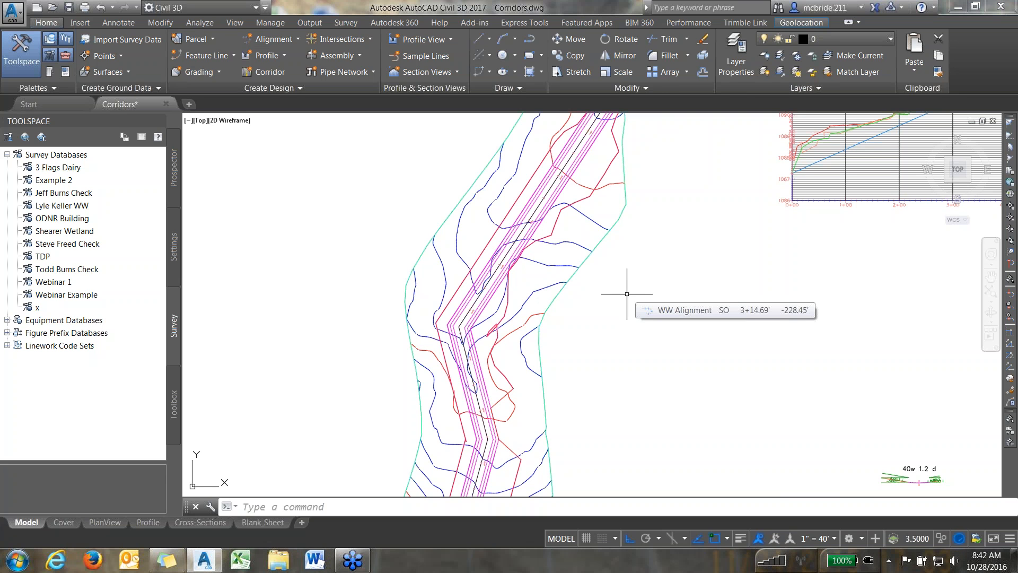
click(539, 190)
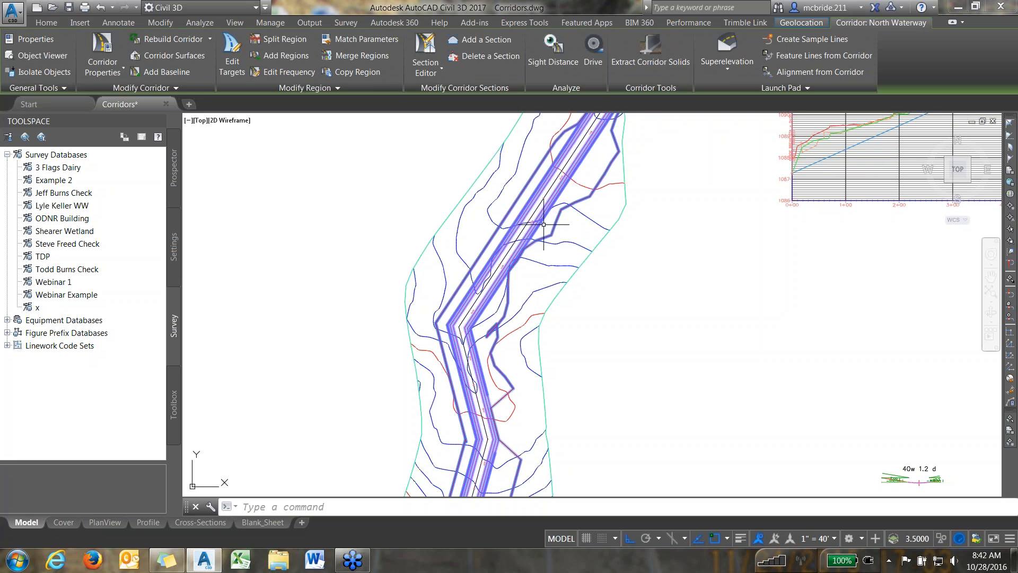
click(427, 50)
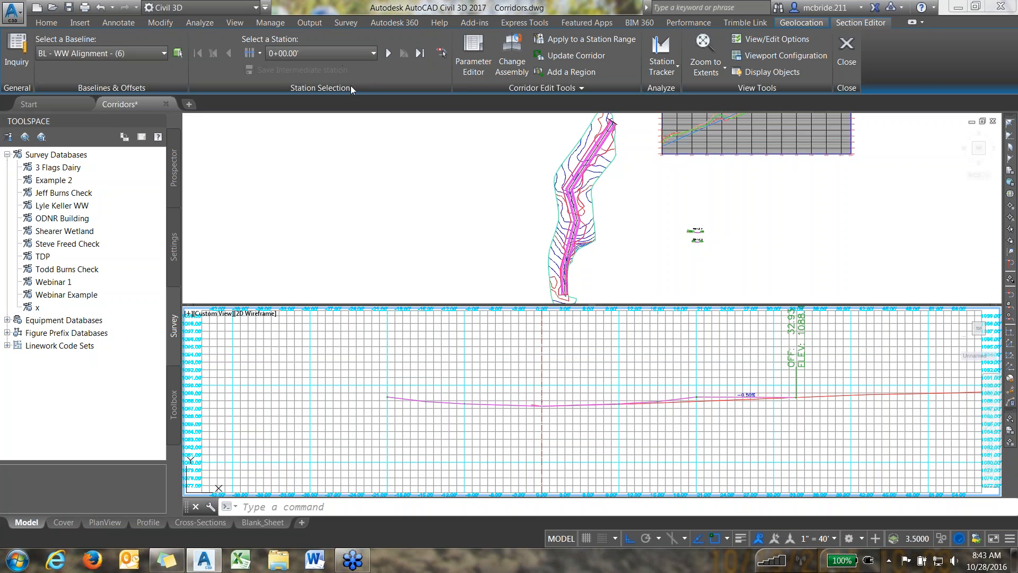
Step: Show the corridor cross-section at station 3+00.00'
click(370, 53)
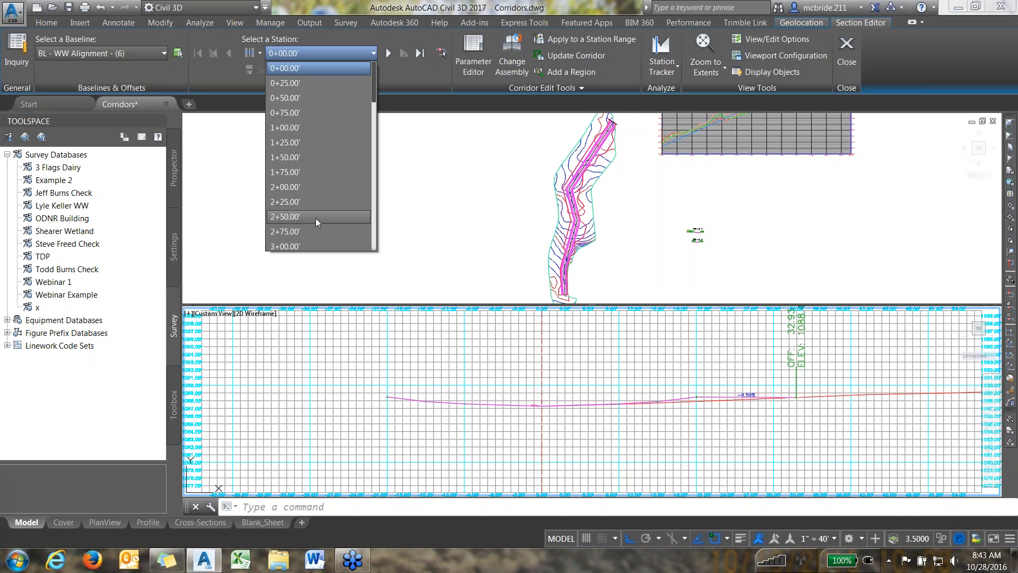
scroll(321, 159, down, 2)
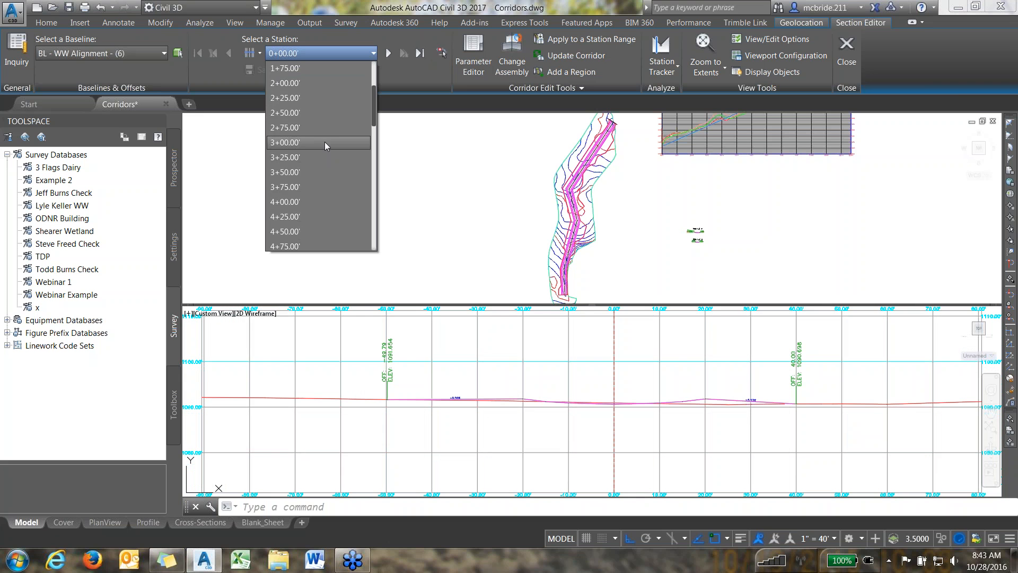
click(324, 143)
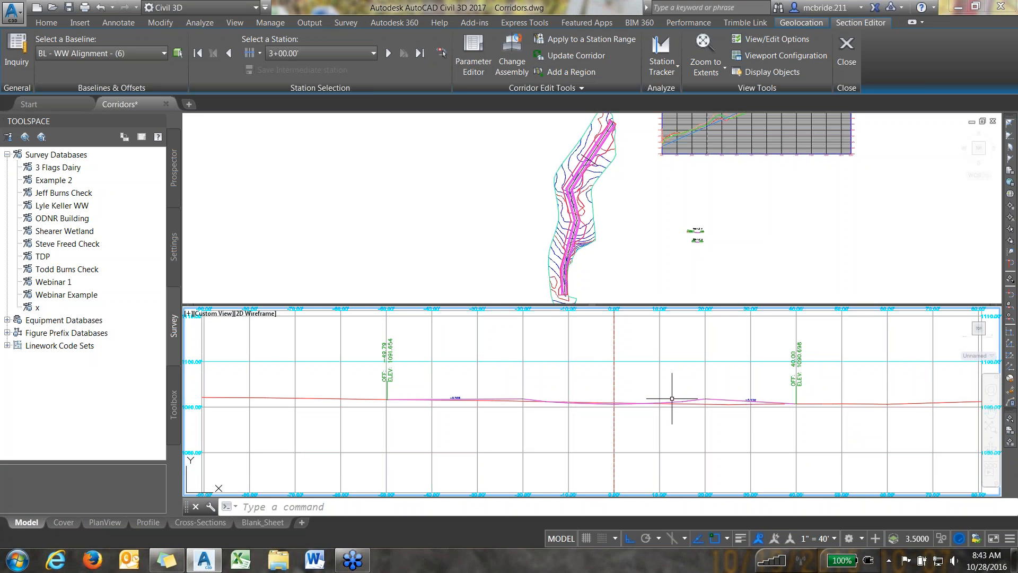
Step: Examine the right berm of the station 3+00 section and its backslope down to existing ground
mouse_move(672, 399)
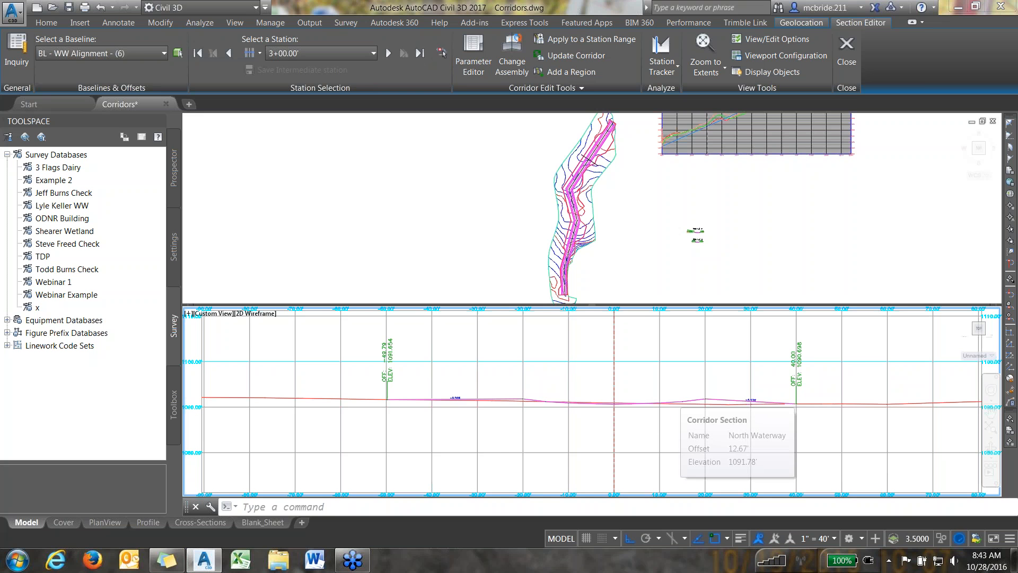
scroll(672, 399, up, 2)
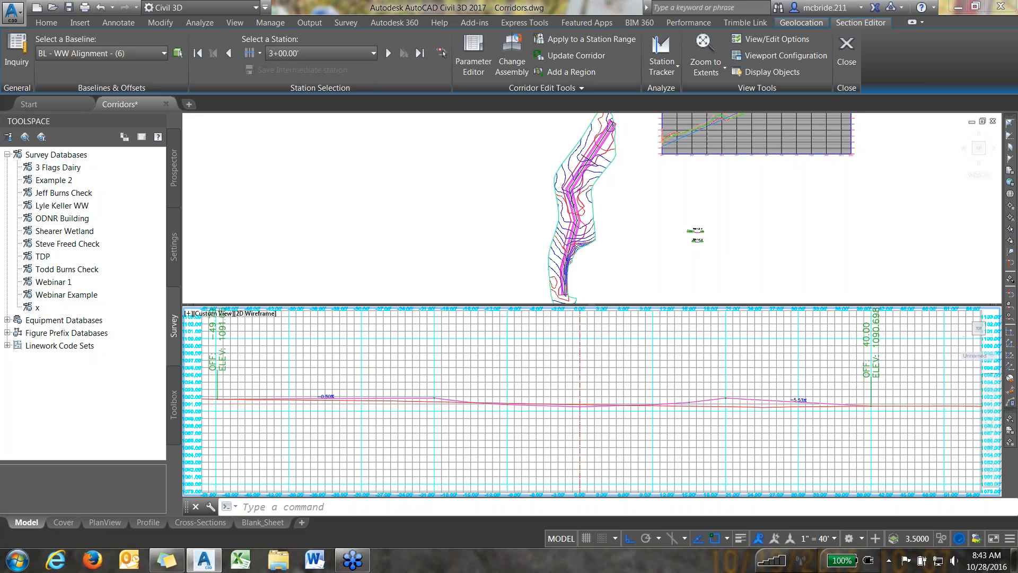
scroll(784, 415, up, 2)
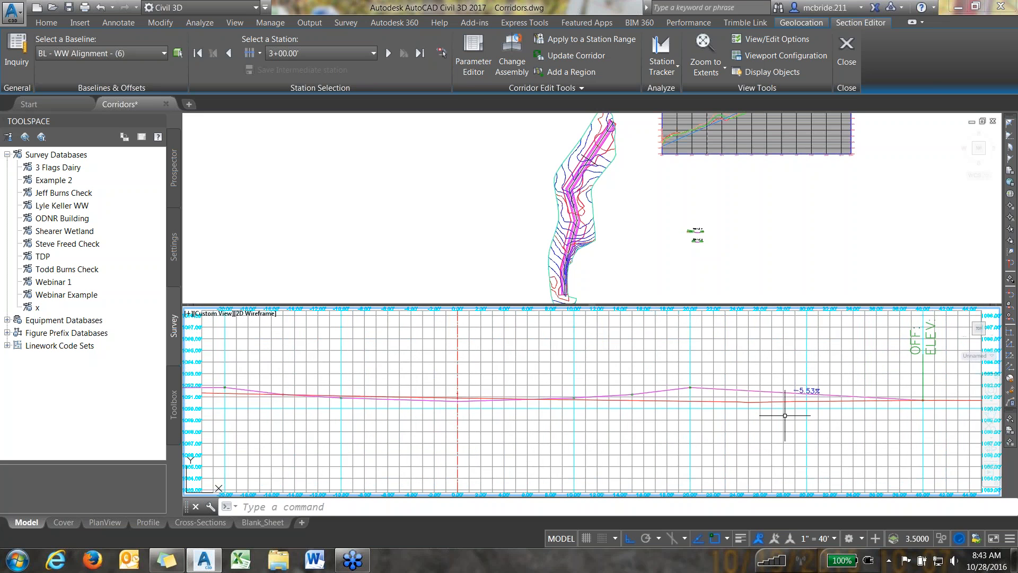
scroll(784, 415, up, 2)
scroll(788, 400, up, 2)
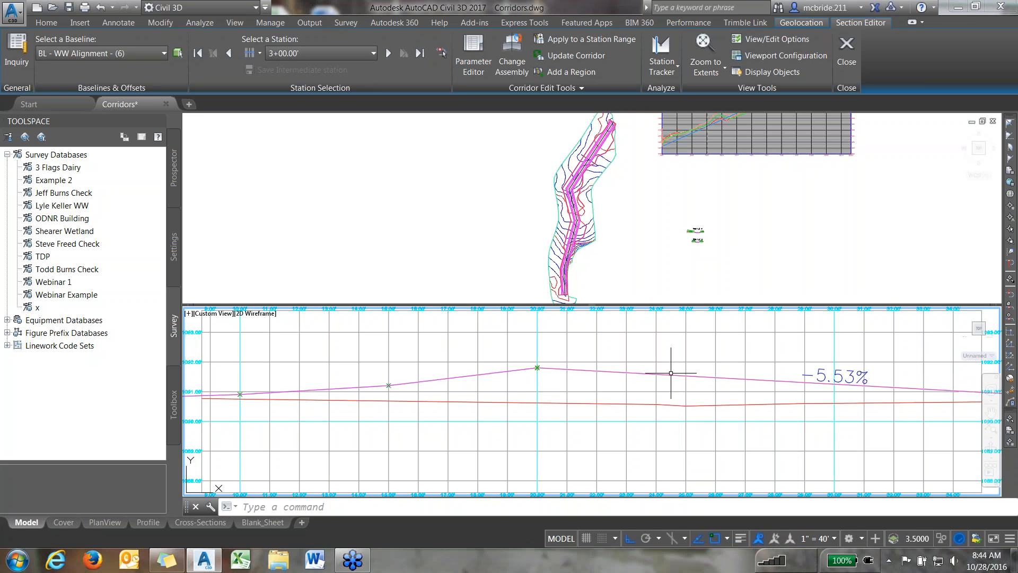
mouse_move(670, 373)
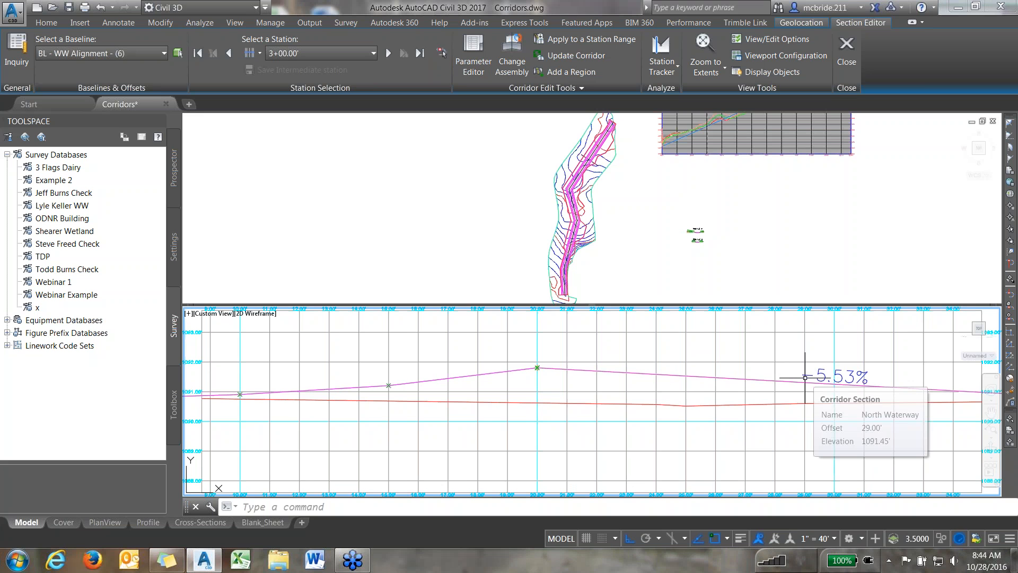
scroll(805, 377, down, 2)
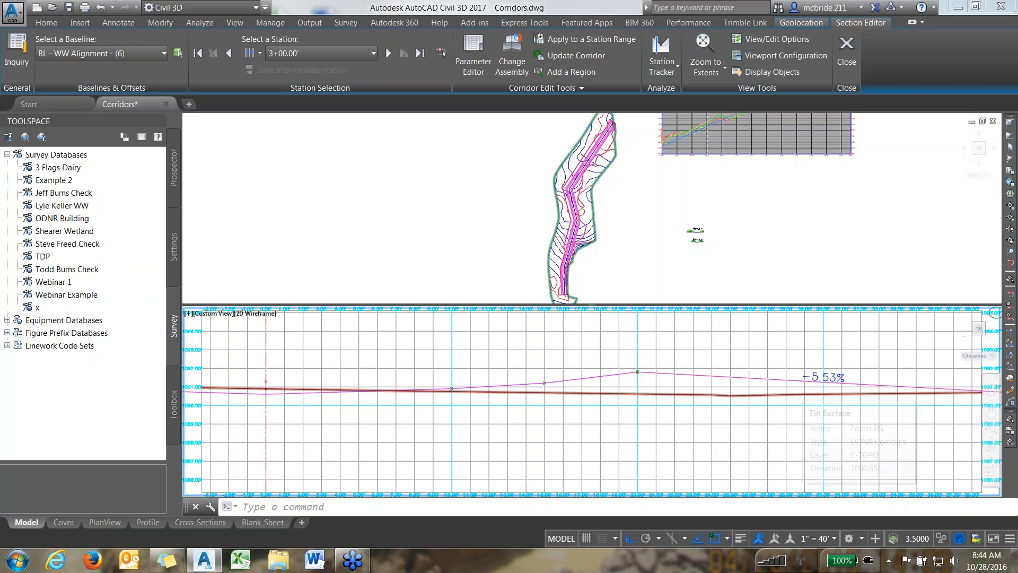
scroll(916, 393, down, 2)
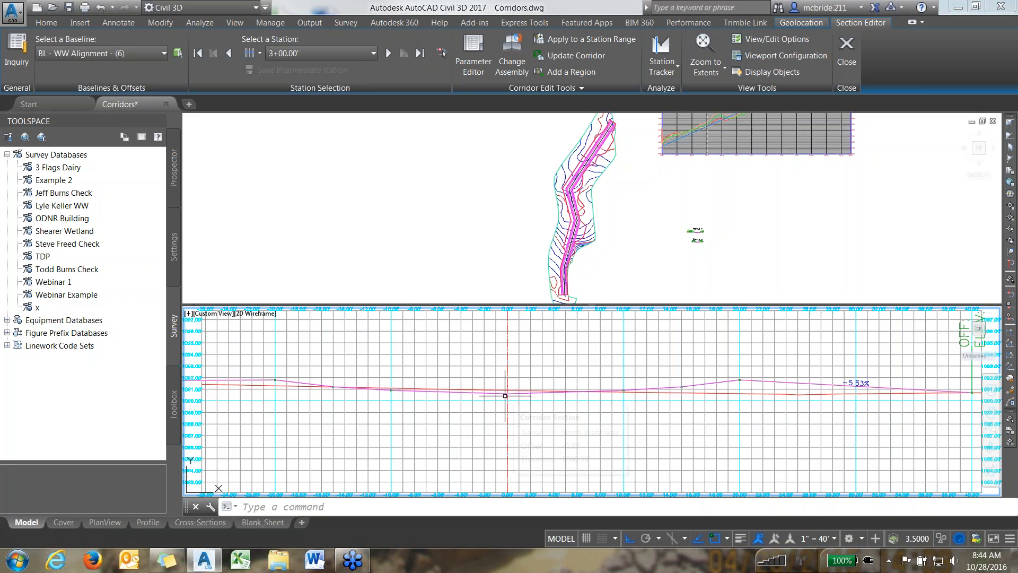
Step: Examine the station 3+00 channel bottom at the centerline and the left berm's hinge point against existing ground
scroll(505, 395, up, 3)
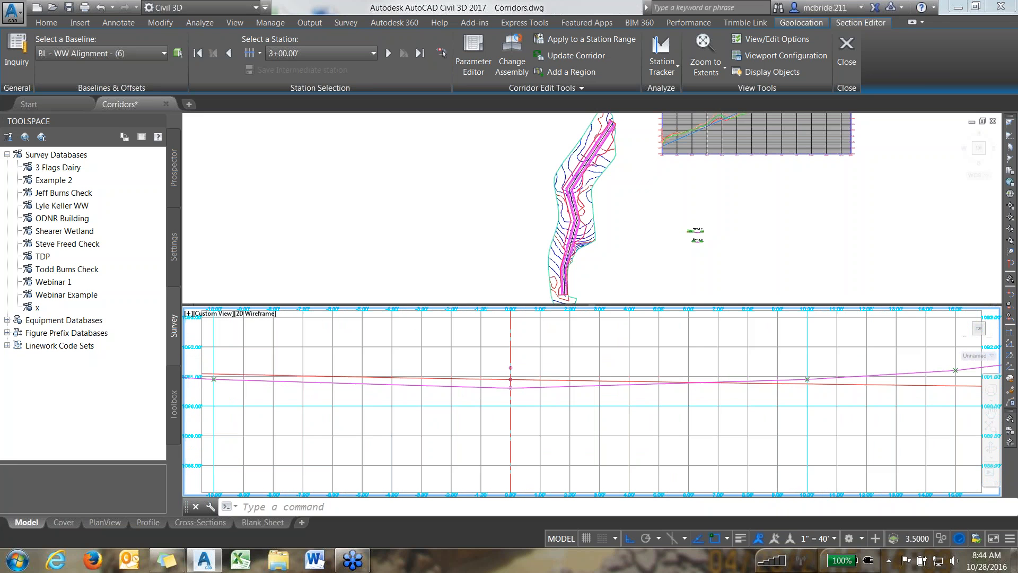
scroll(514, 398, up, 2)
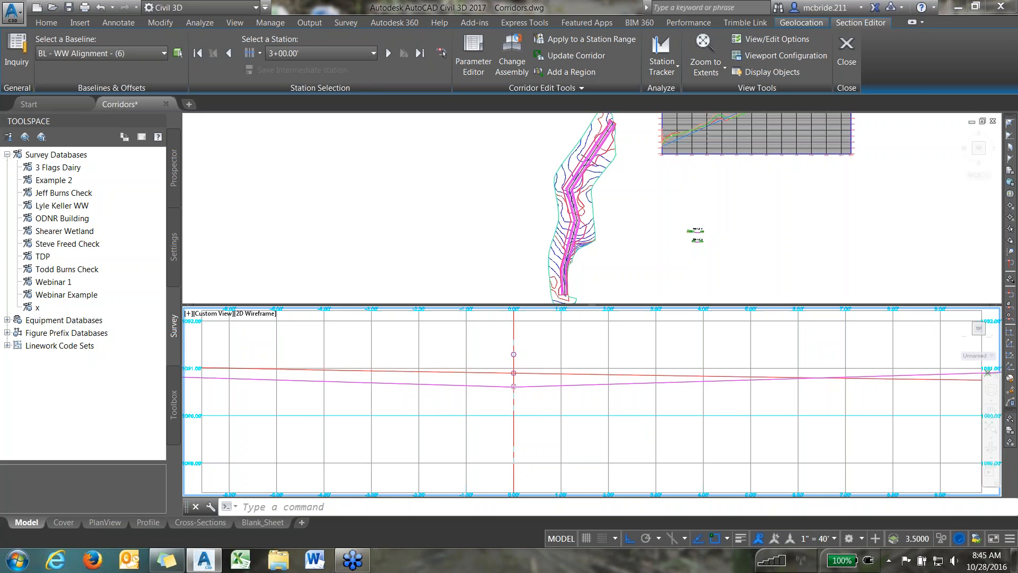
scroll(809, 413, down, 2)
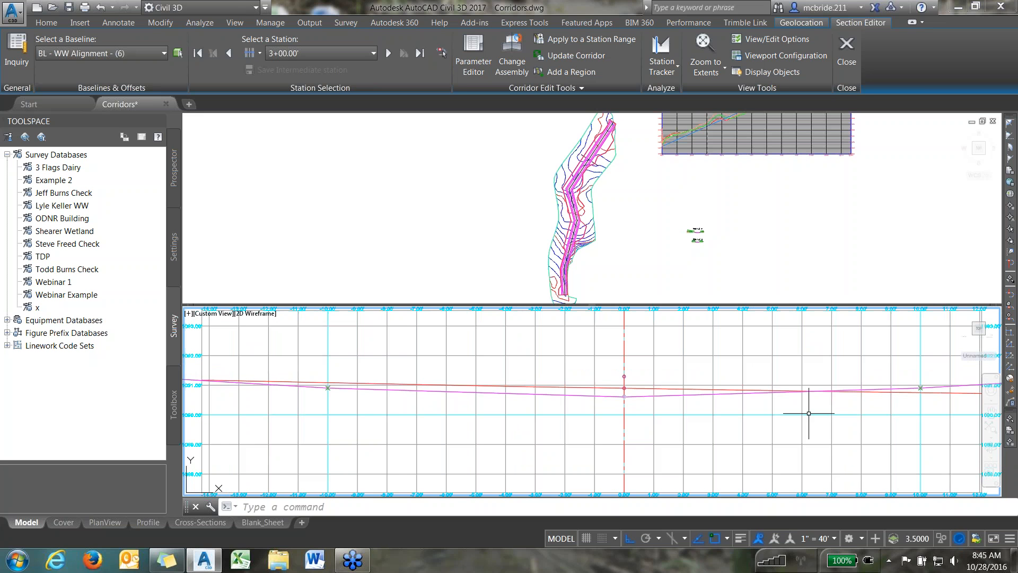
scroll(809, 413, down, 2)
scroll(809, 413, down, 2)
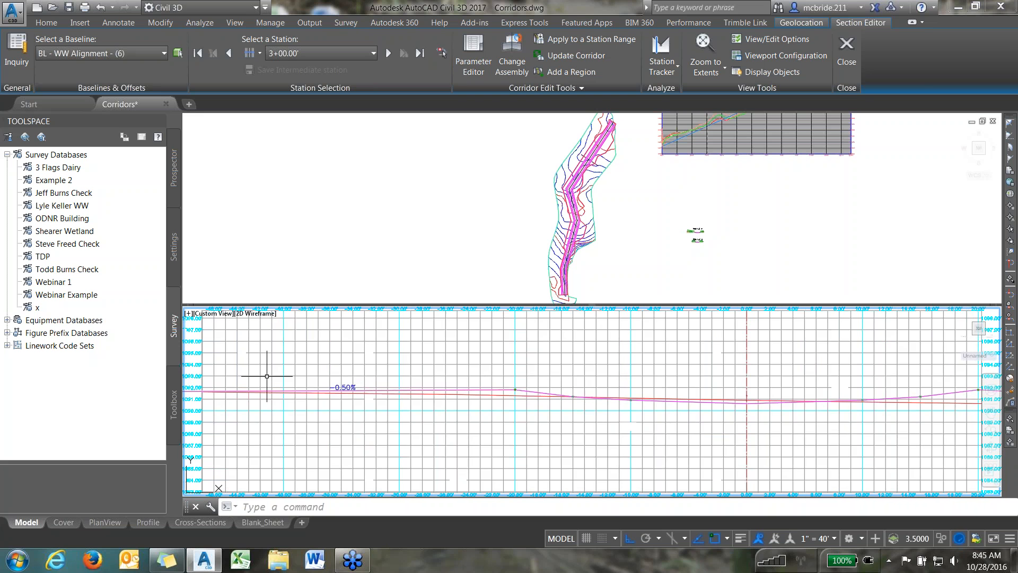
scroll(267, 375, up, 1)
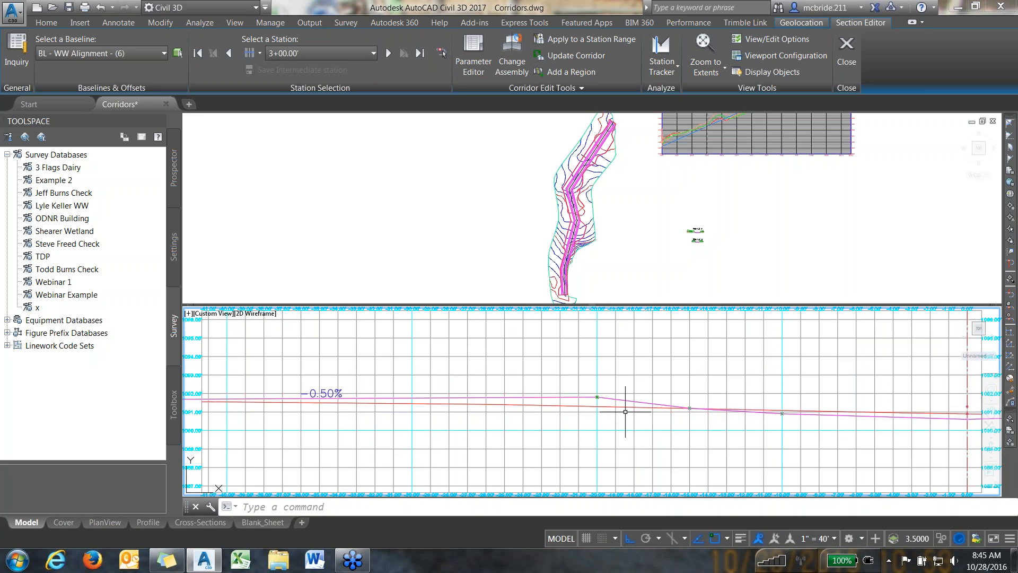
click(602, 396)
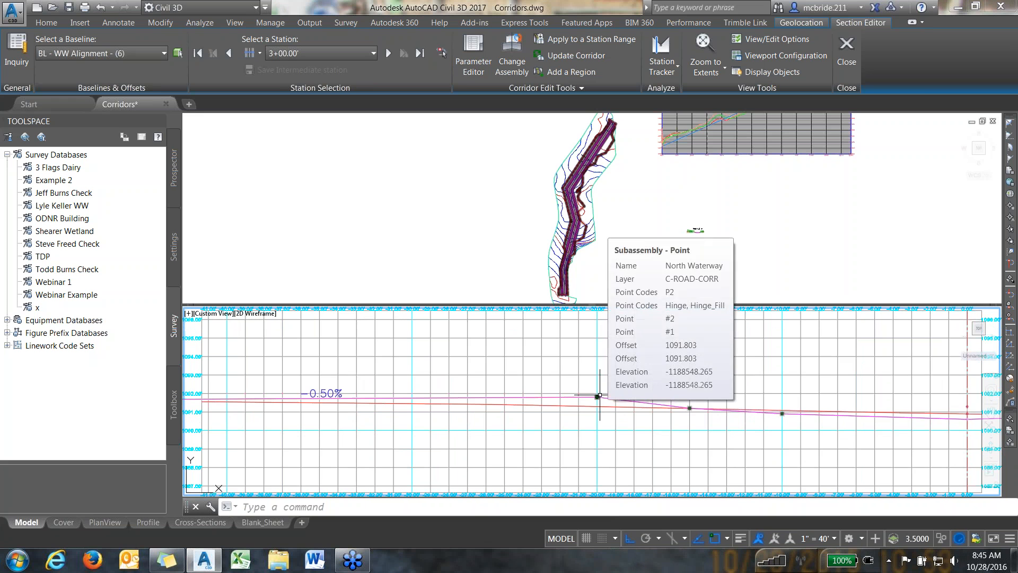
key(Escape)
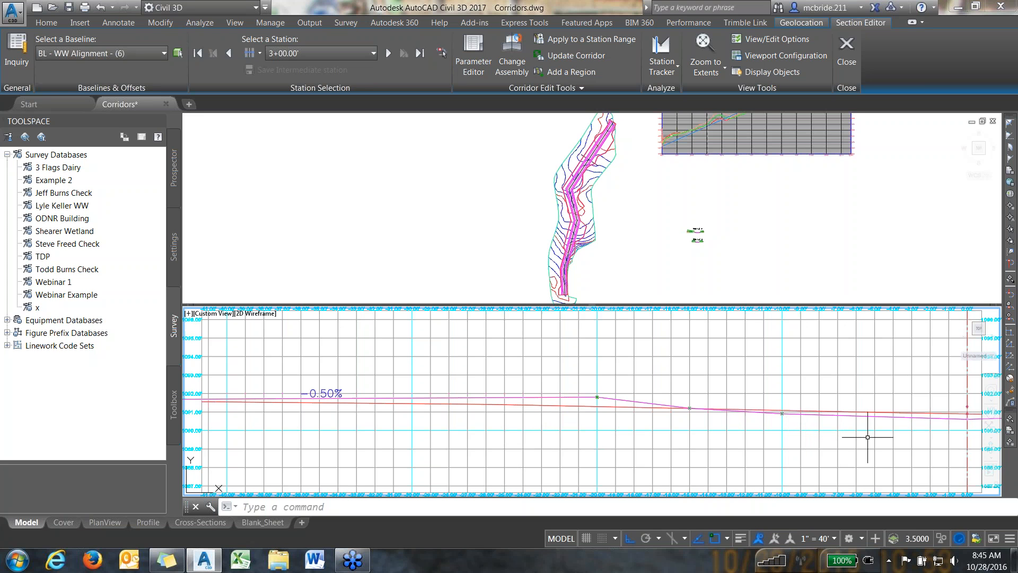
middle_drag(871, 437, 617, 441)
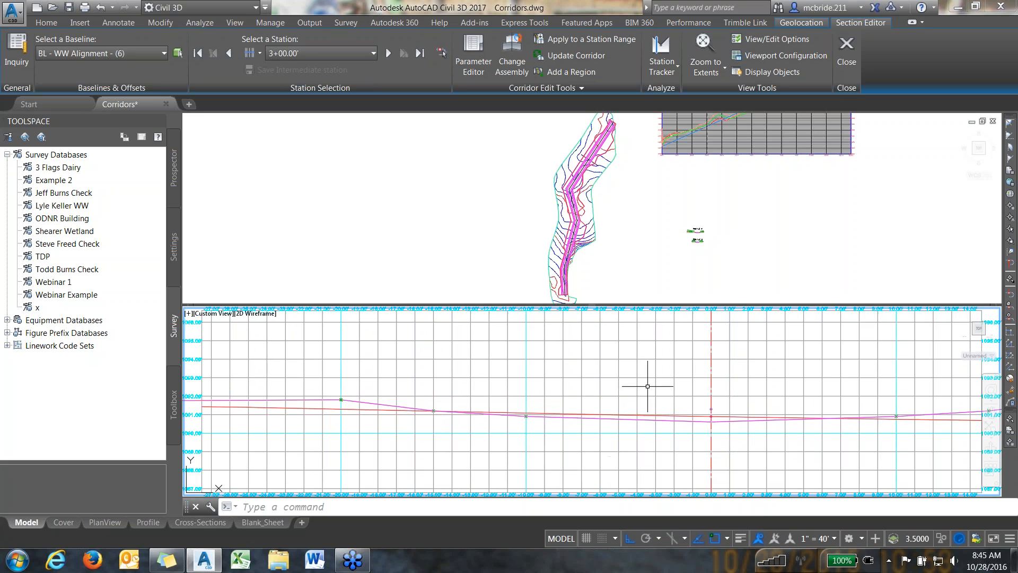
Step: Lower the grade break at station 8+00 of the WW Design Grade profile straight down by about 73.5 drawing units
click(716, 206)
middle_drag(757, 163, 705, 280)
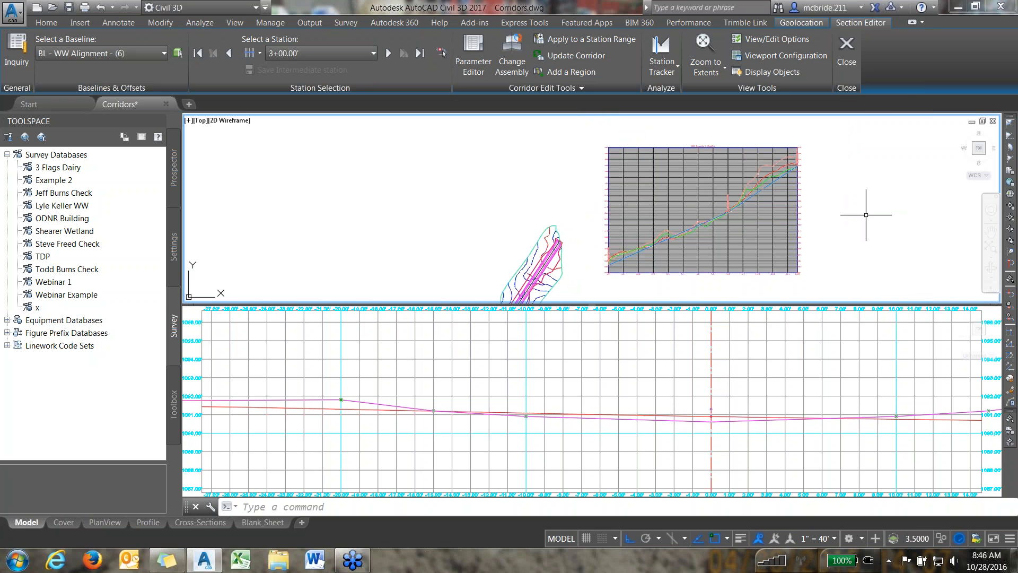
click(756, 211)
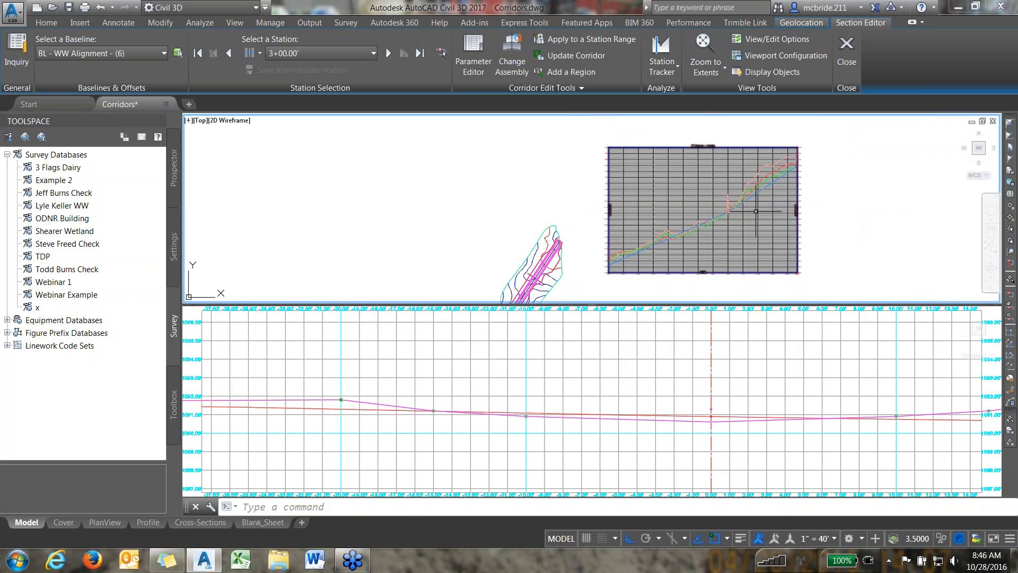
scroll(756, 211, up, 2)
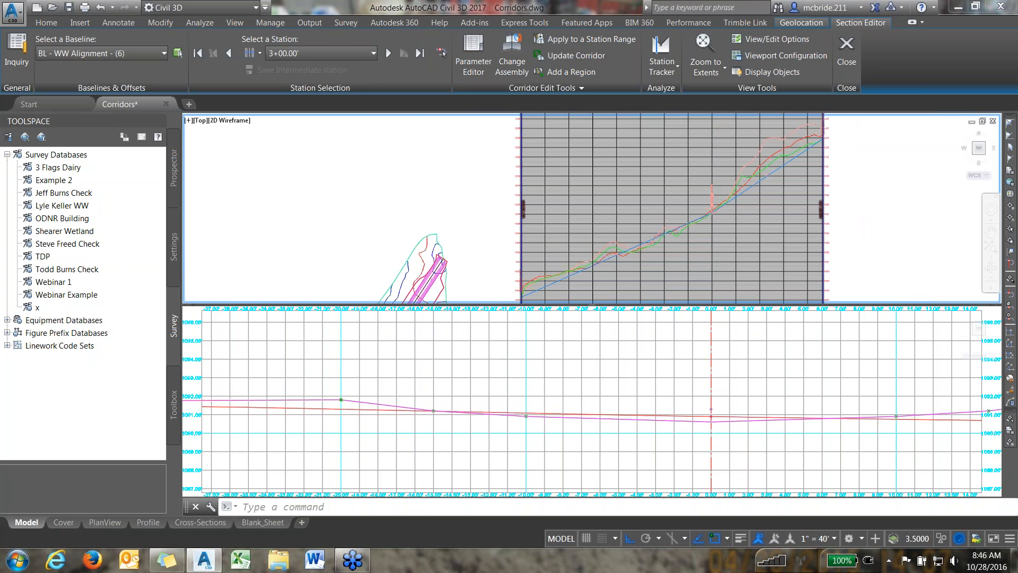
scroll(703, 226, up, 2)
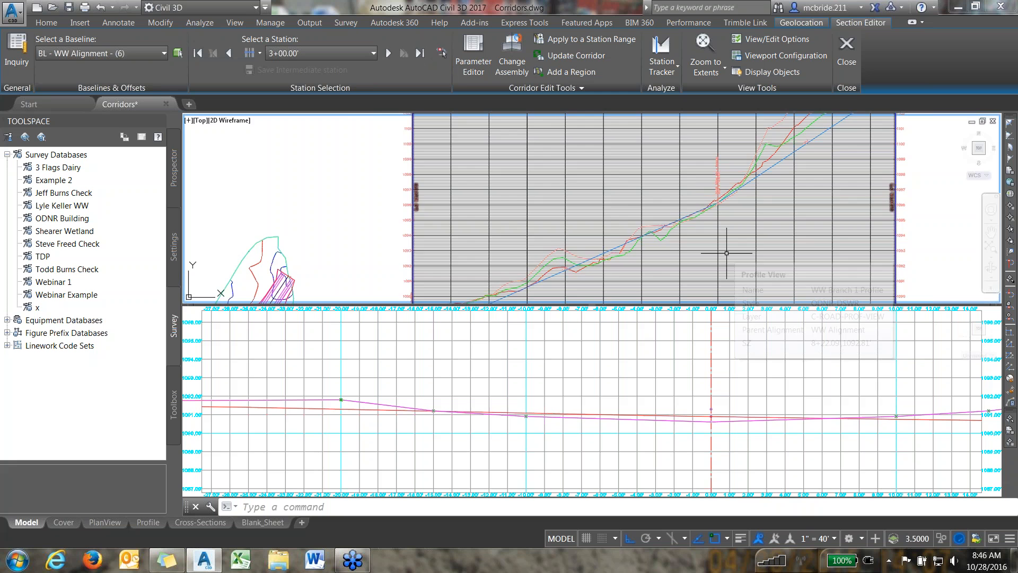
scroll(726, 253, up, 2)
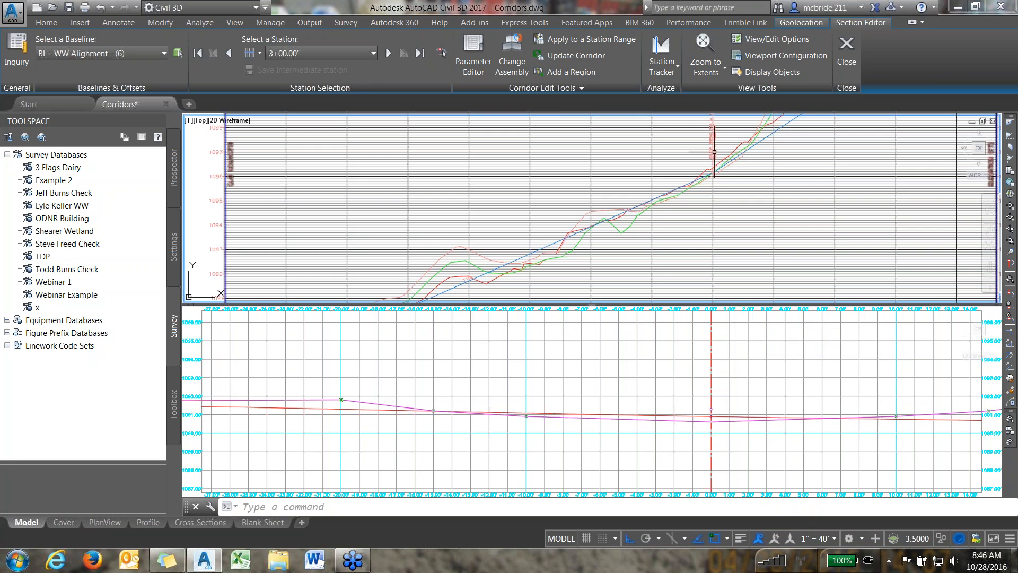
scroll(714, 152, up, 3)
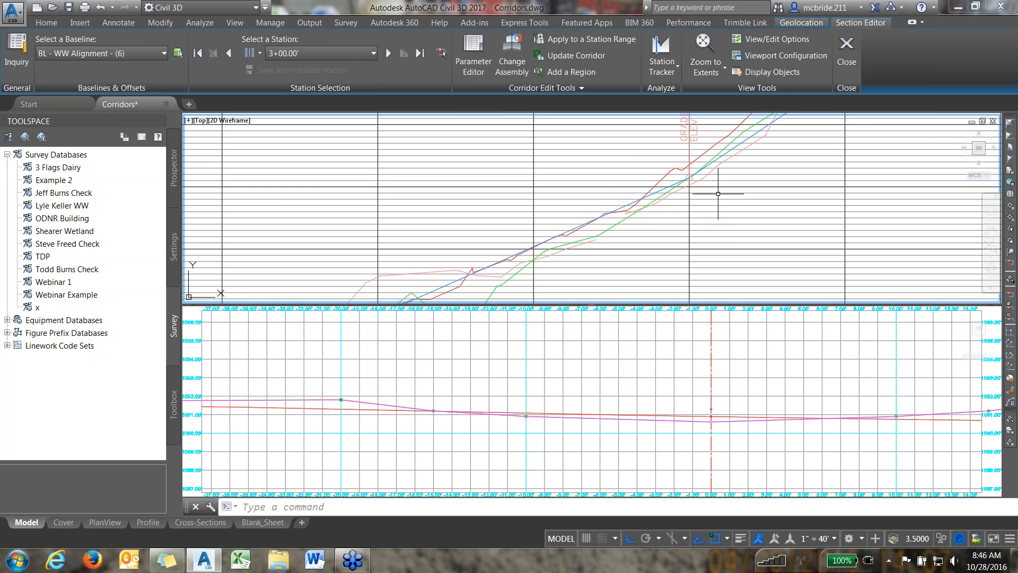
mouse_move(716, 198)
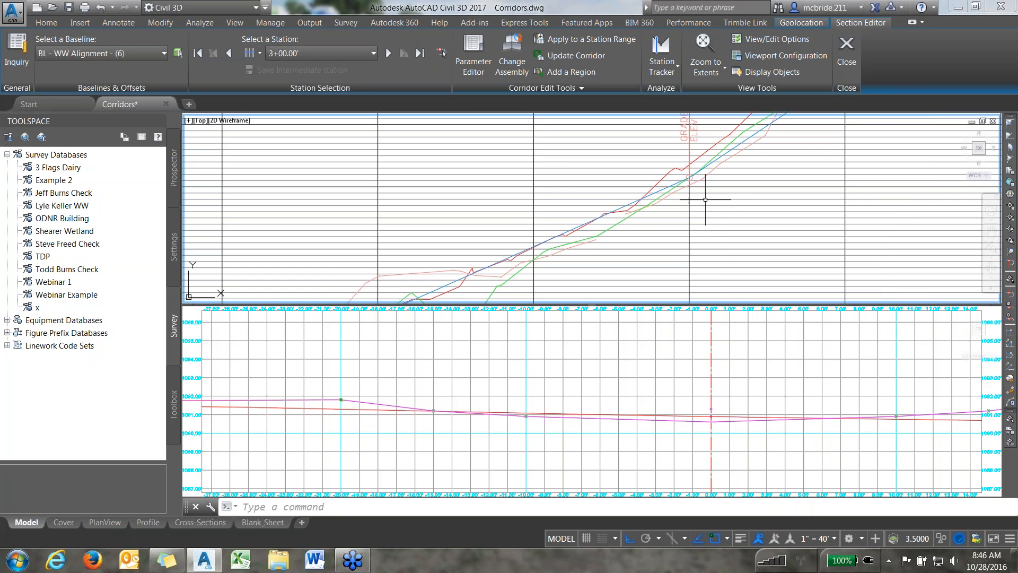
click(674, 184)
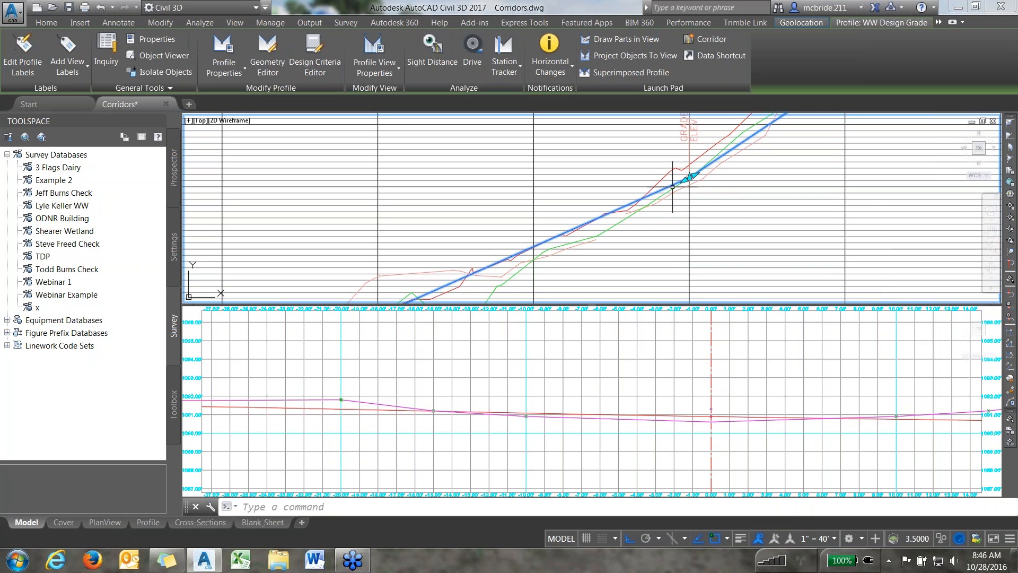
click(690, 176)
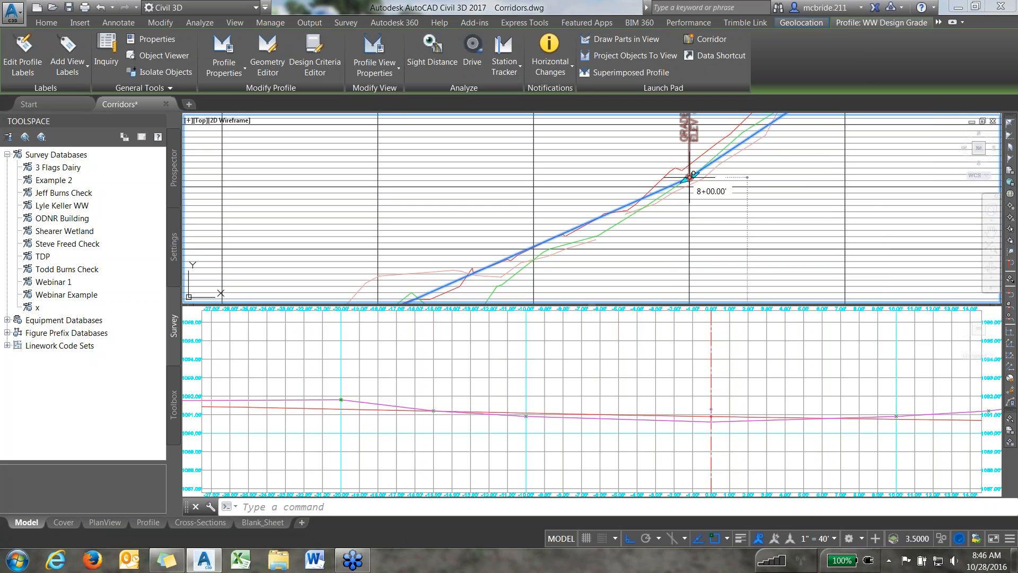
click(690, 176)
click(689, 176)
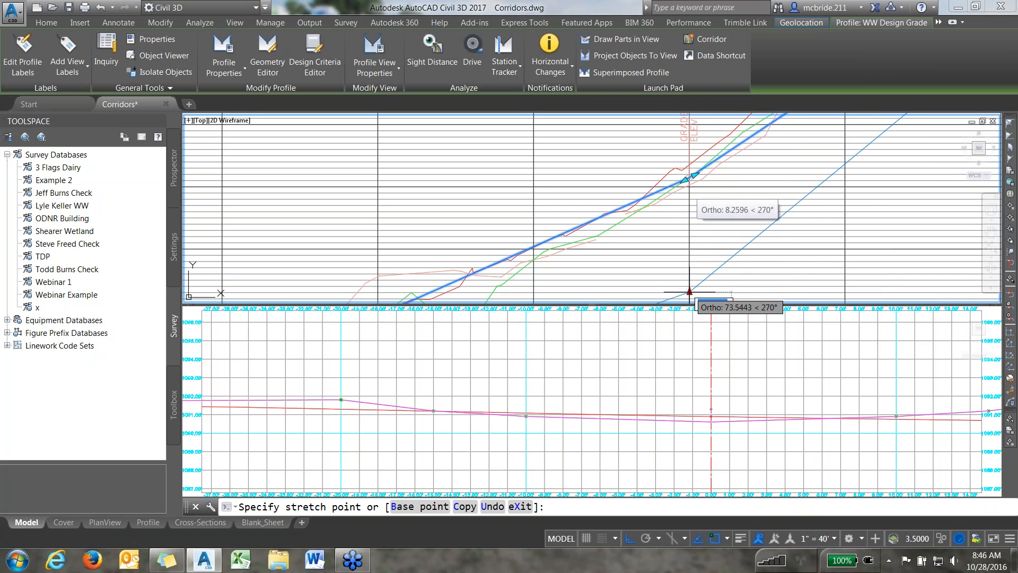
click(689, 292)
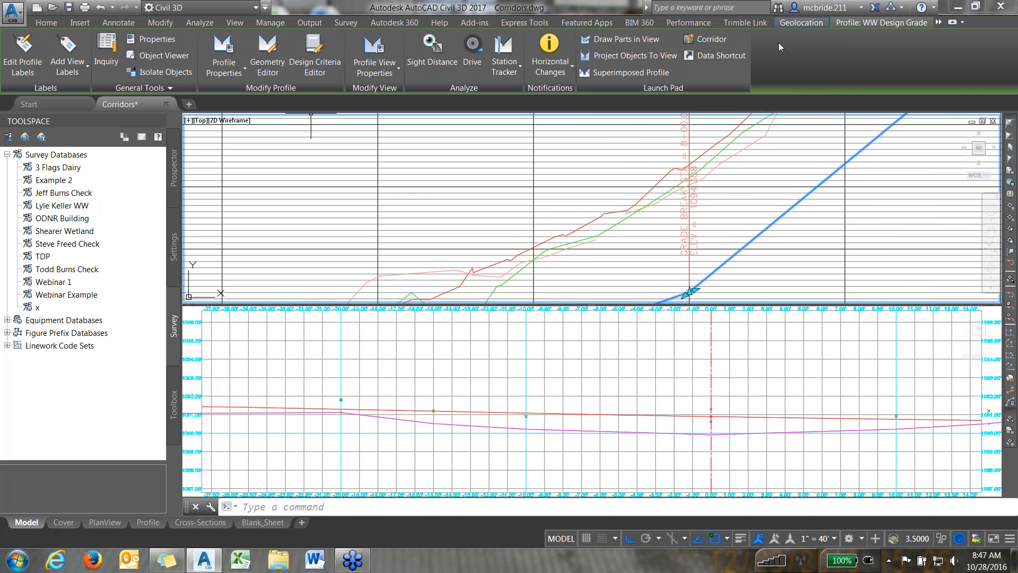
Step: Close the Section Editor and examine the lowered design grade against existing ground along the whole WW Branch 1 profile view
click(752, 362)
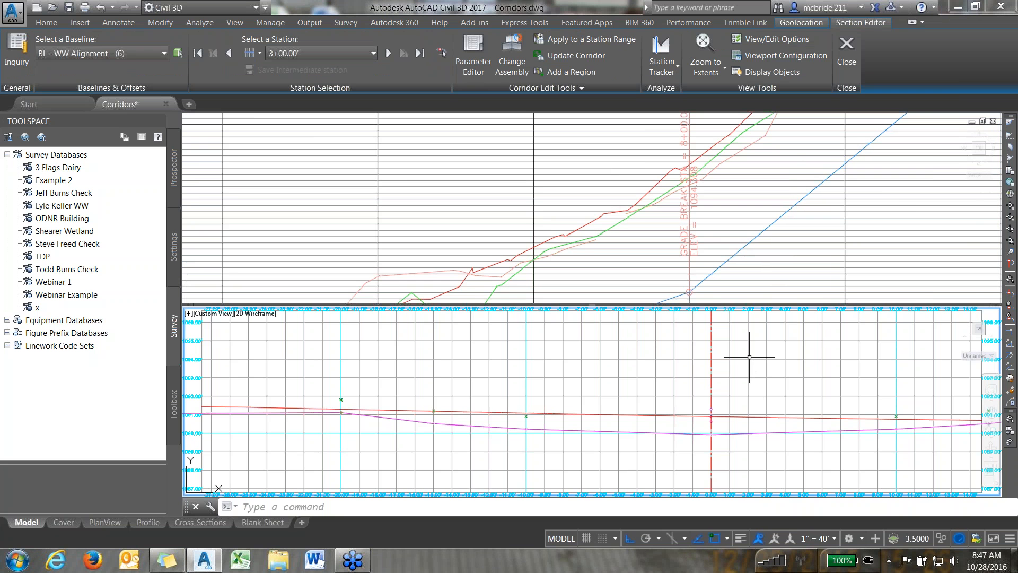
click(846, 50)
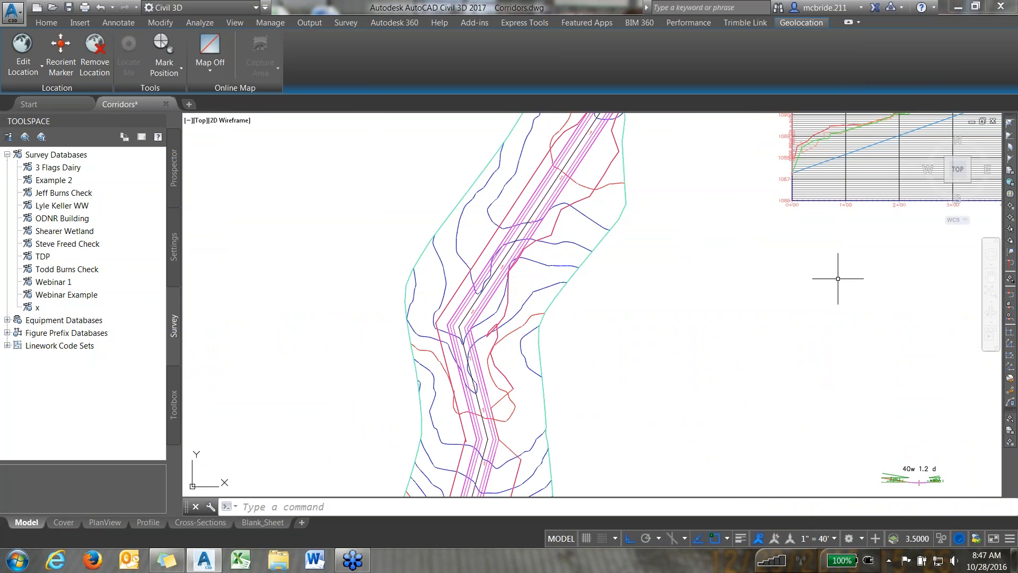
scroll(839, 275, down, 2)
middle_drag(840, 268, 565, 375)
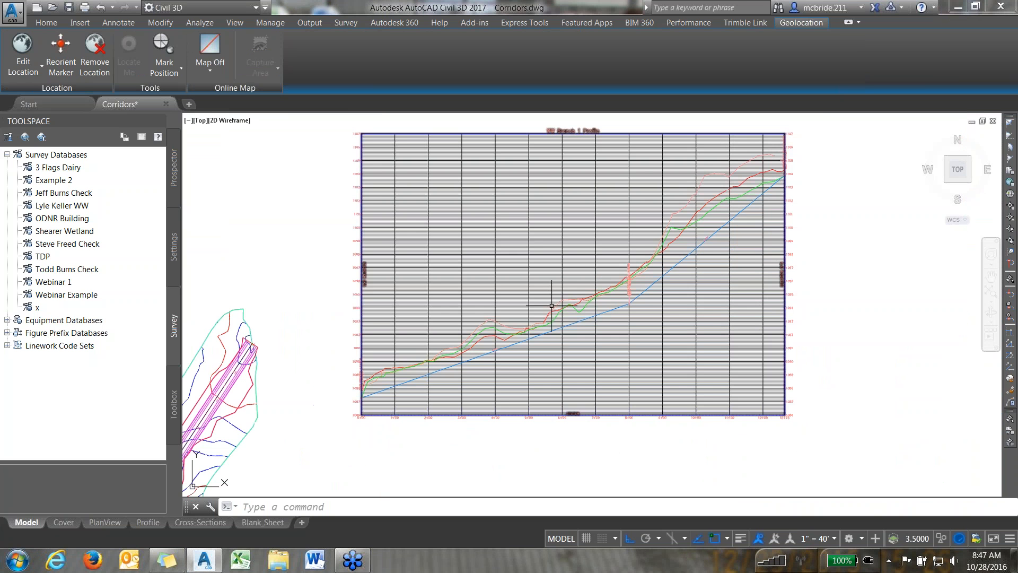
scroll(557, 303, up, 2)
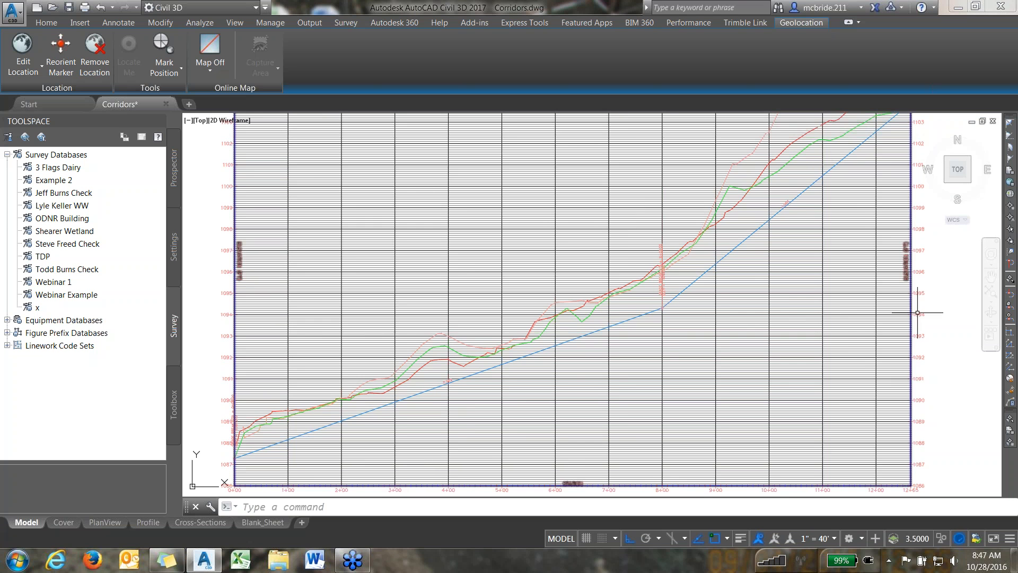
click(881, 355)
Step: Turn on automatic rebuilding for the North Waterway corridor and dismiss the resulting event list
scroll(960, 257, down, 2)
scroll(960, 257, down, 2)
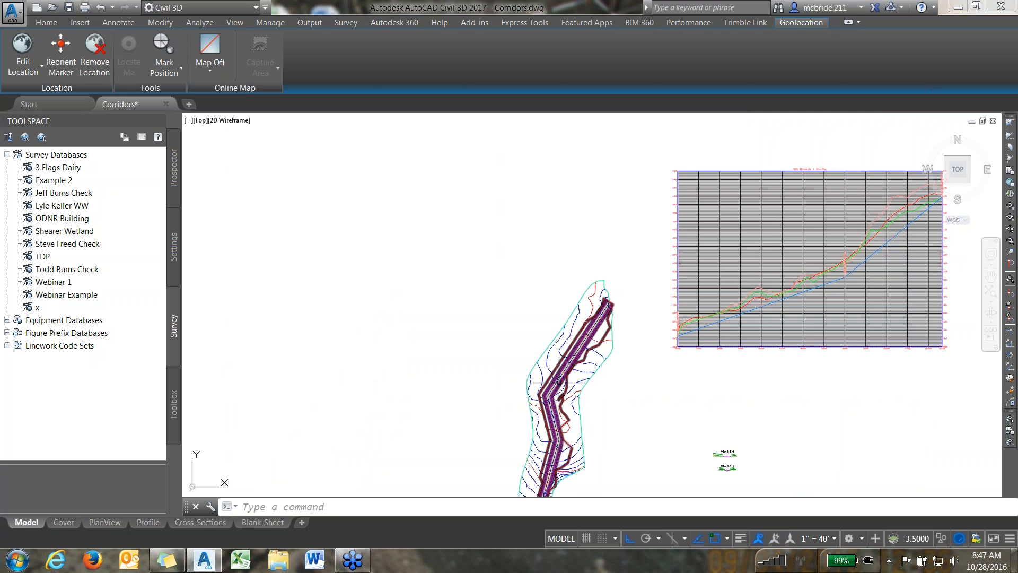
scroll(559, 382, up, 2)
scroll(579, 316, up, 3)
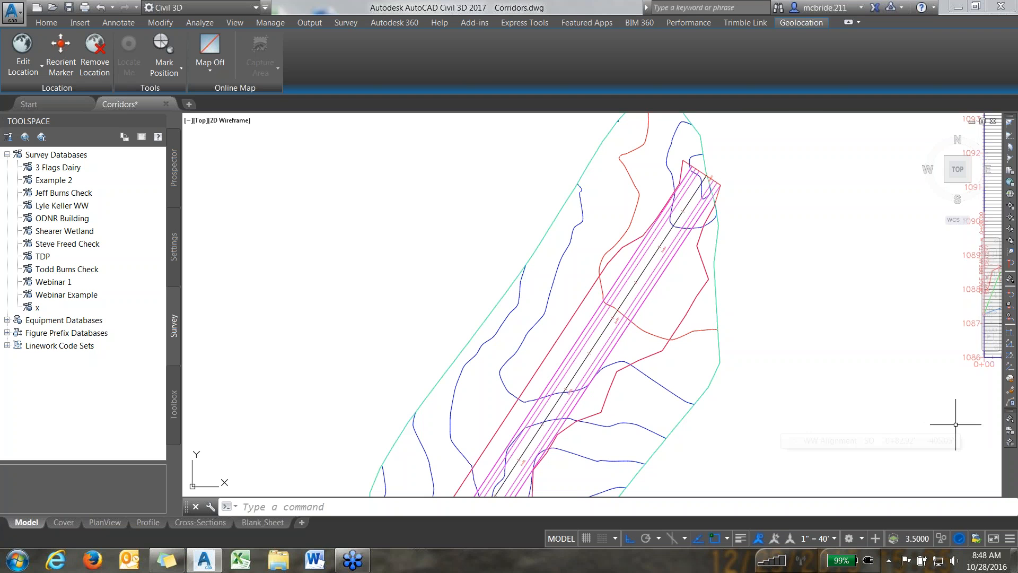
click(176, 168)
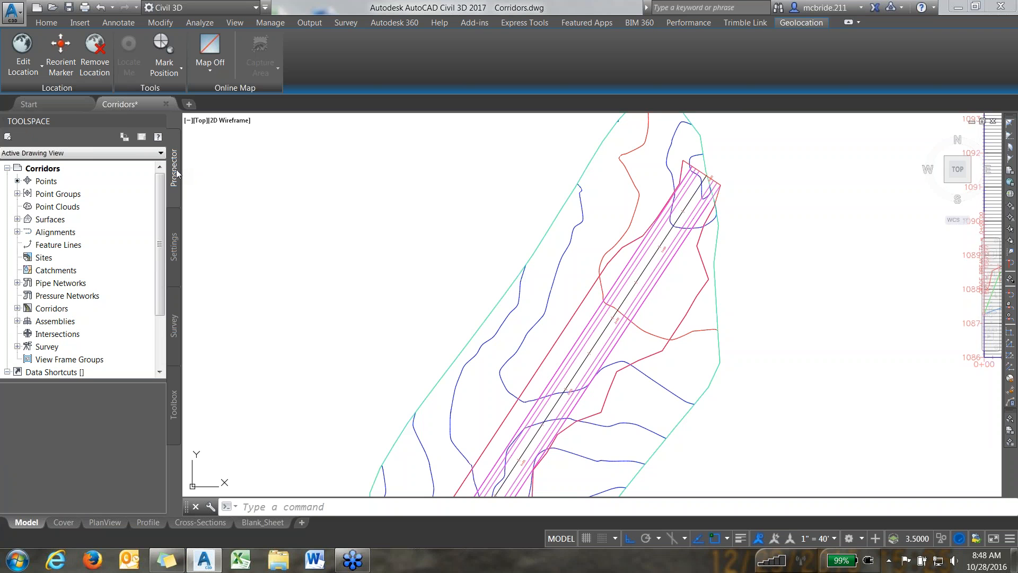
click(17, 308)
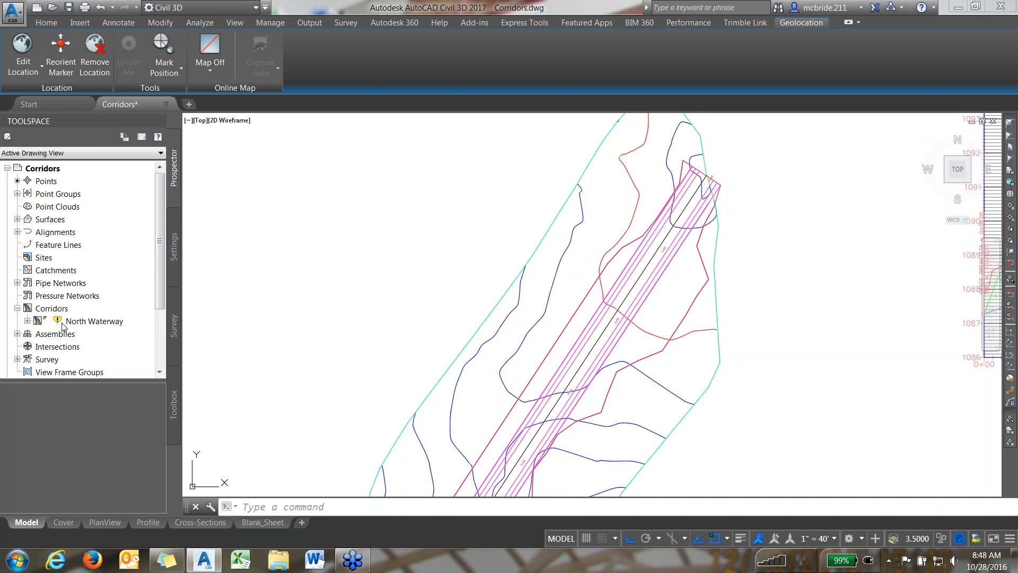
right_click(86, 323)
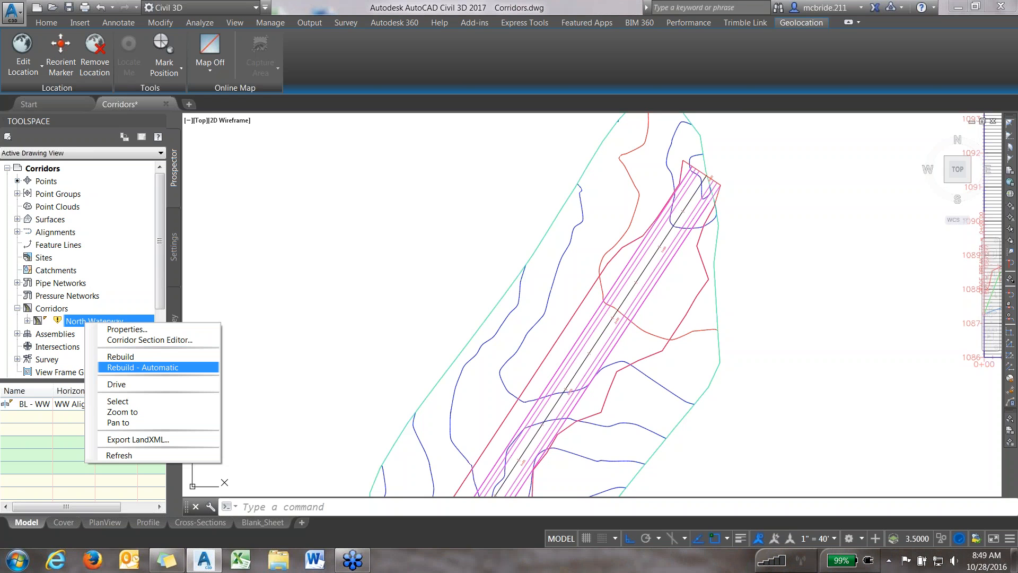
click(142, 367)
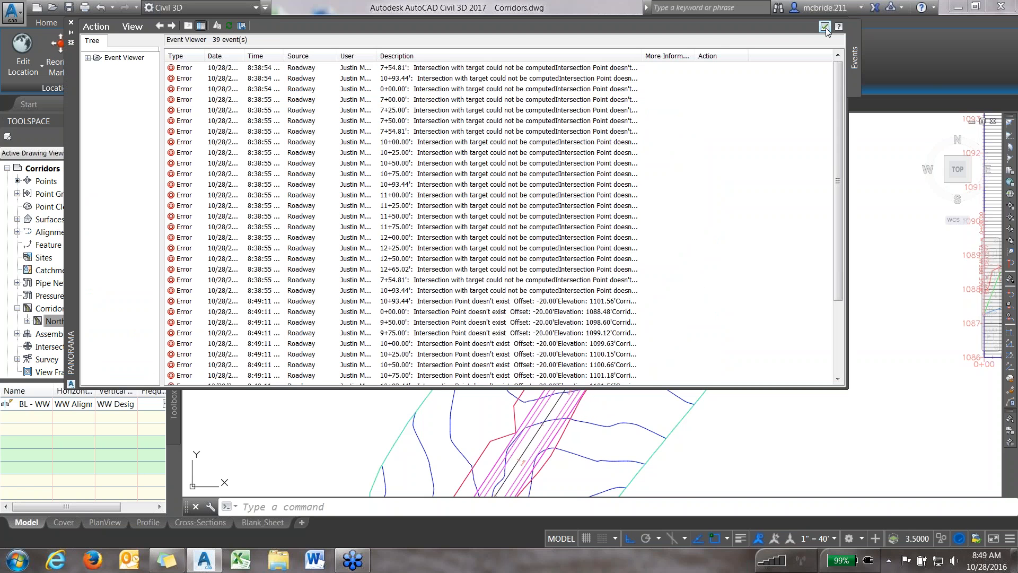
click(825, 27)
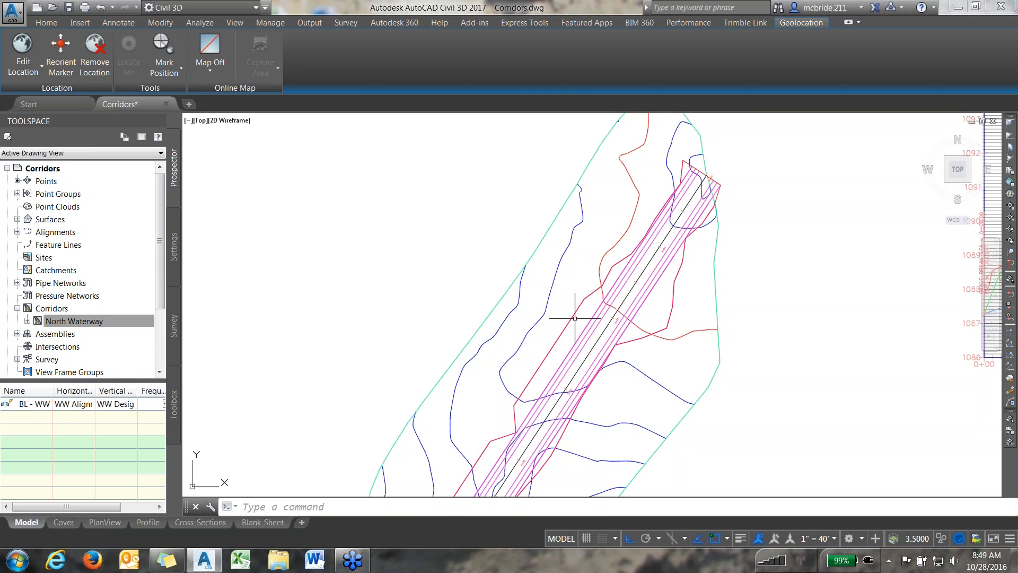
Step: Open the rebuilt North Waterway corridor in the Section Editor at station 3+00.00'
mouse_move(573, 318)
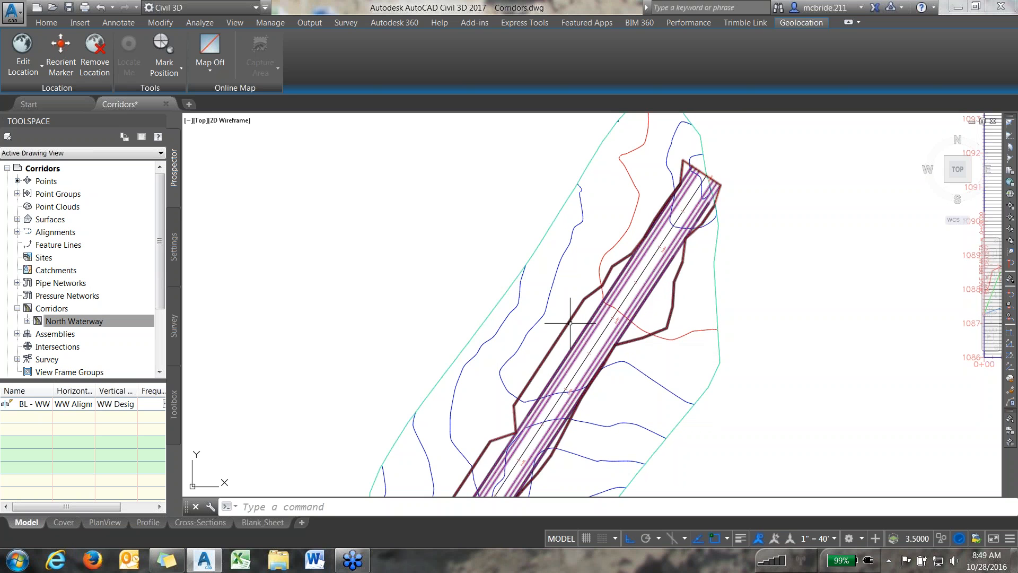
click(570, 322)
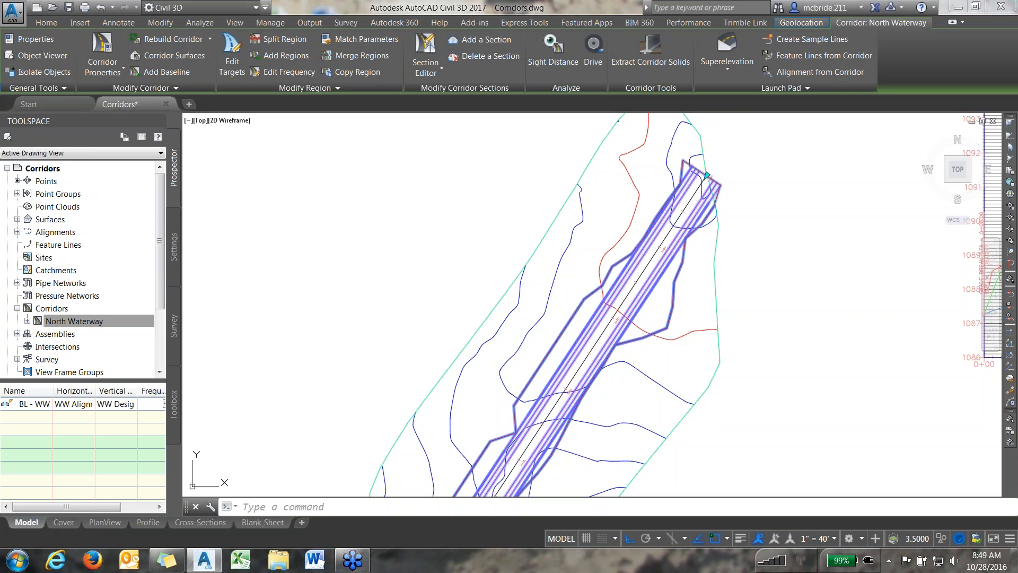
click(425, 49)
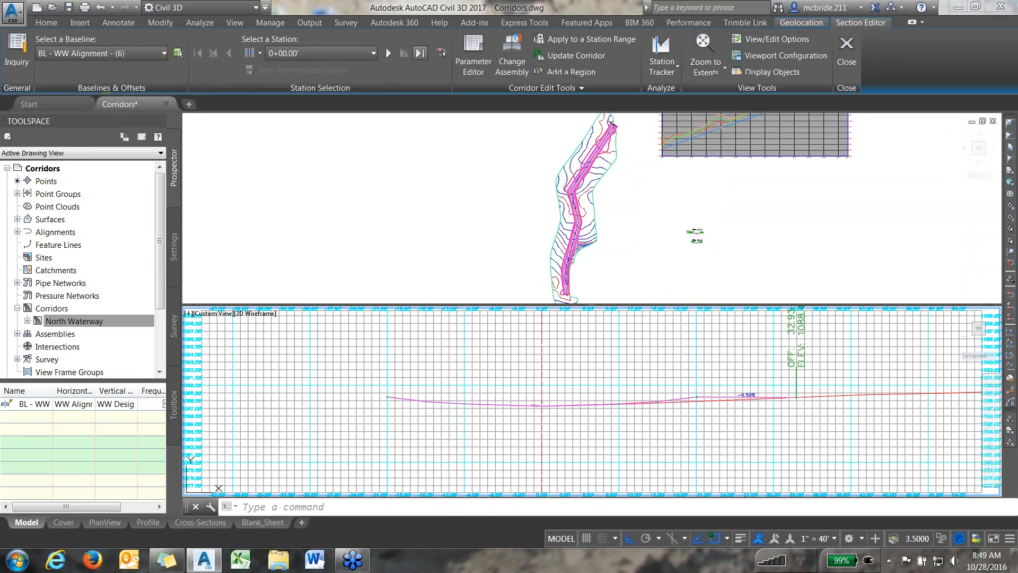
click(308, 53)
scroll(301, 243, down, 2)
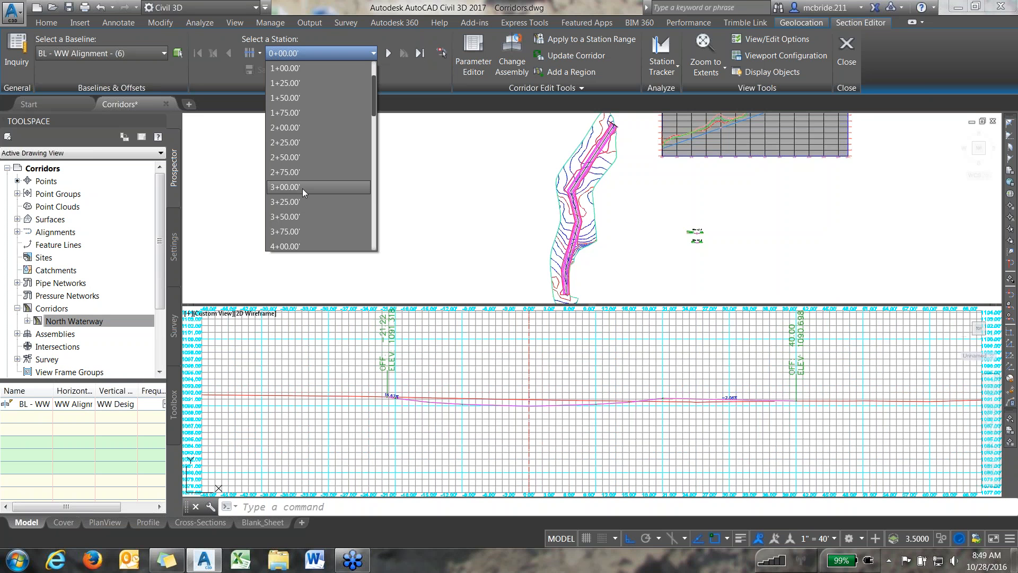
click(303, 188)
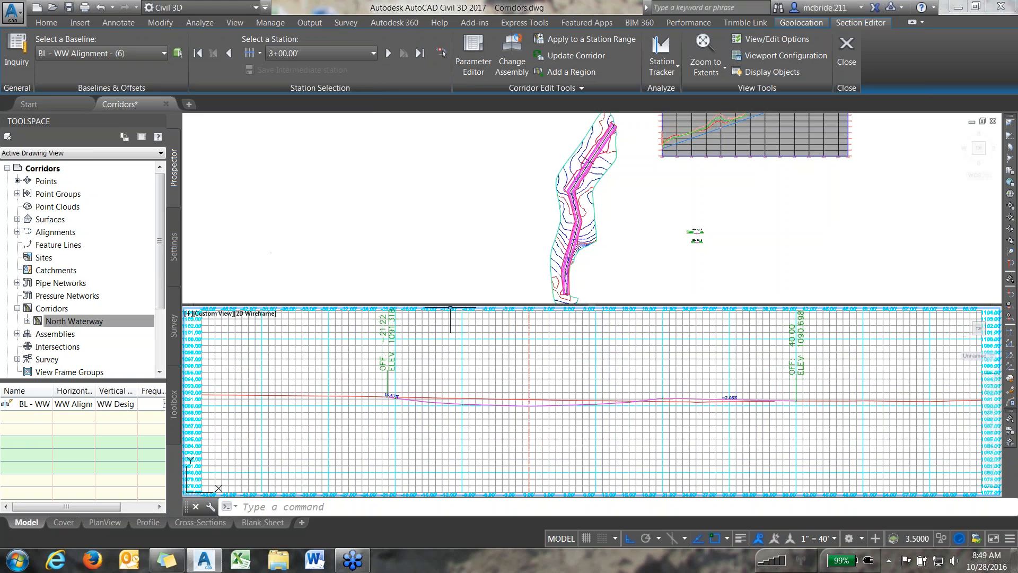
Step: Examine the rebuilt station 3+00 section at the centerline and where the left side slope ties into existing ground
scroll(528, 410, up, 2)
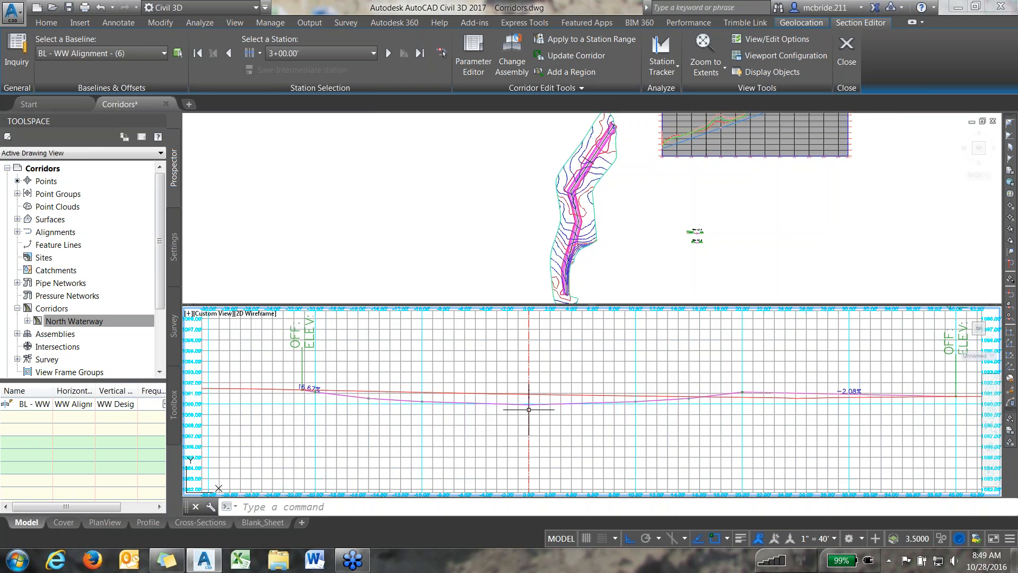
scroll(461, 425, up, 2)
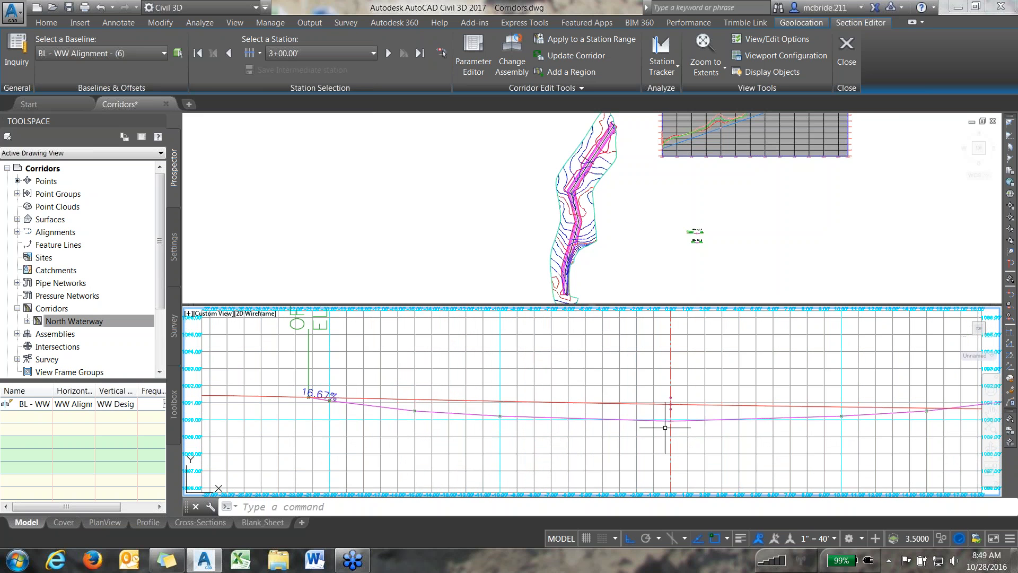
scroll(669, 389, up, 2)
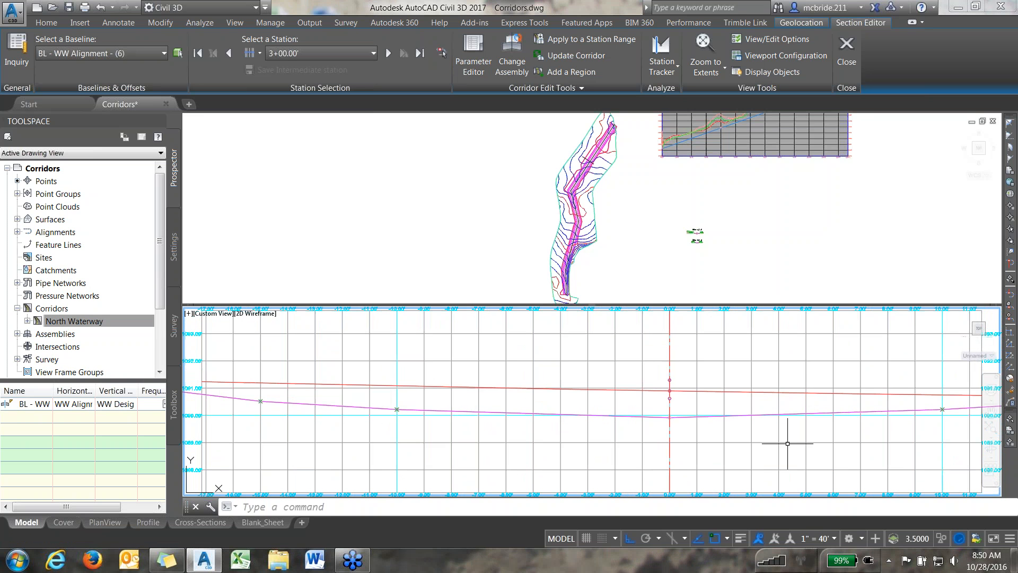
scroll(787, 443, down, 2)
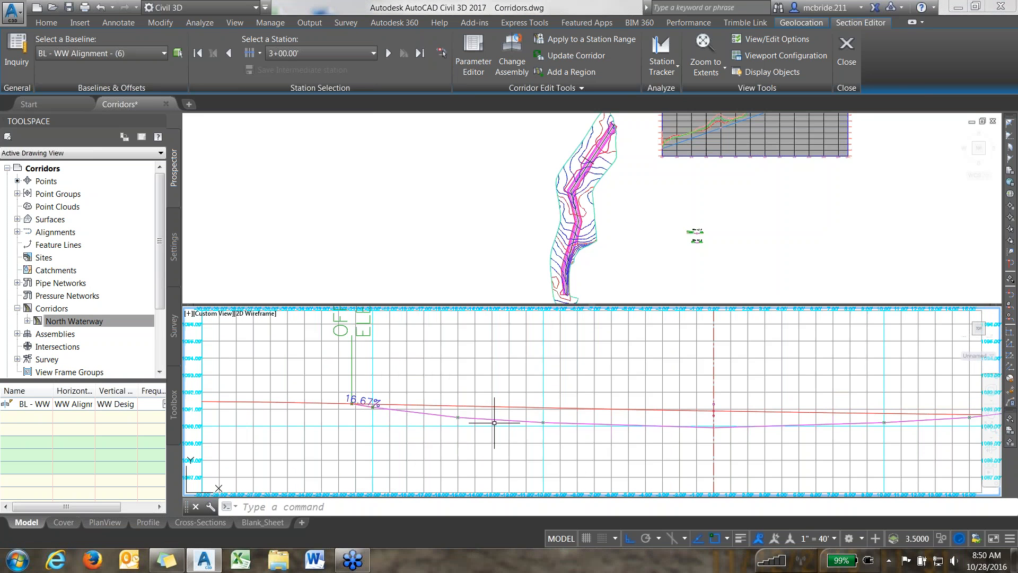
scroll(365, 404, up, 3)
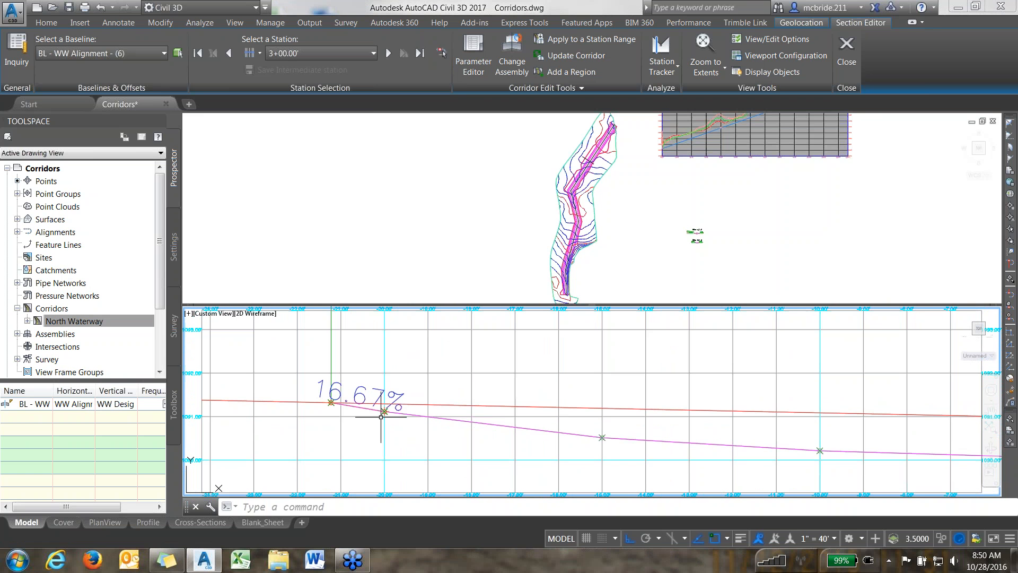
scroll(381, 417, up, 2)
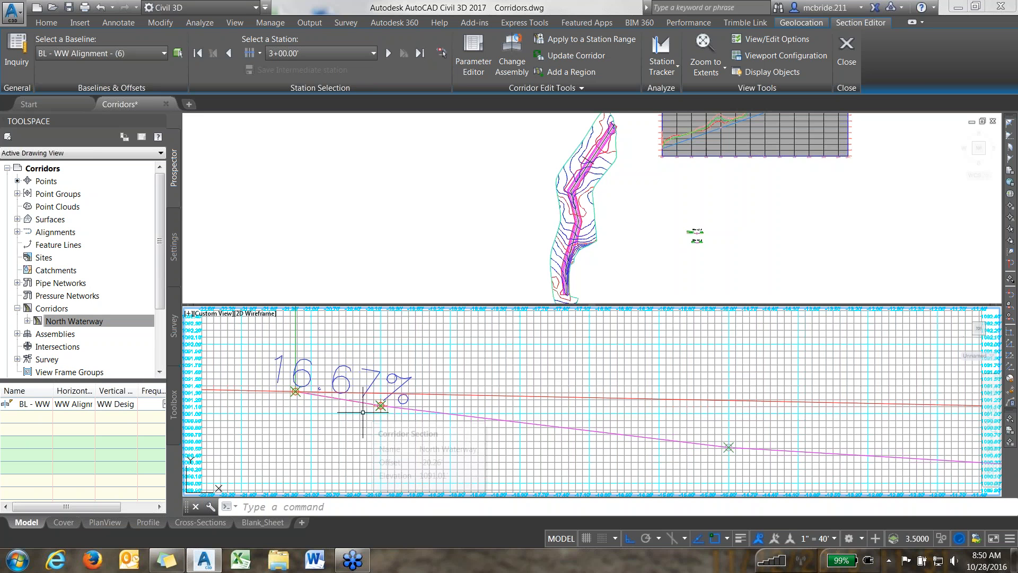
mouse_move(363, 412)
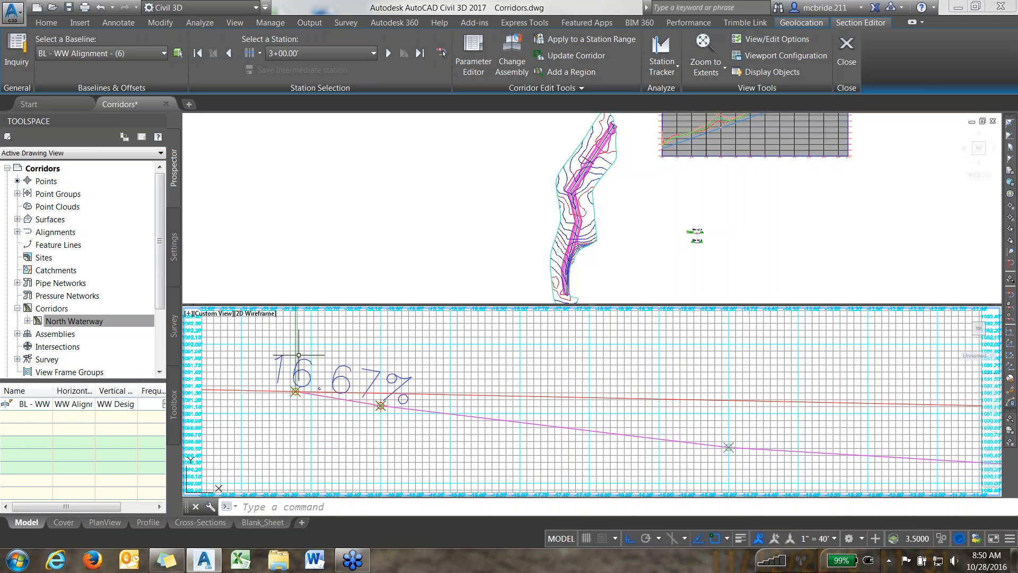
scroll(250, 358, down, 1)
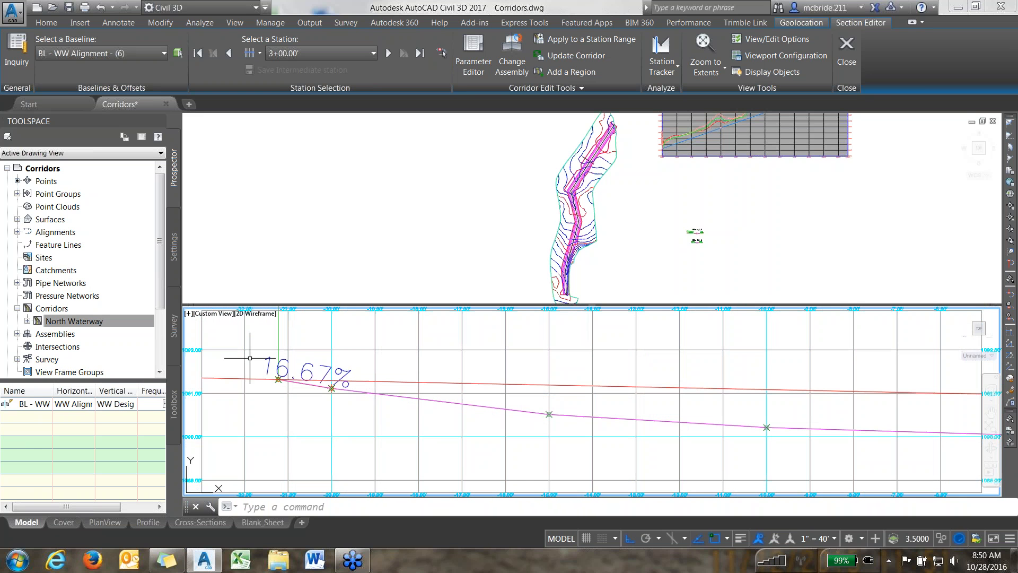
Step: Examine where the right side slope of the station 3+00 section ties into existing ground
scroll(250, 358, down, 2)
middle_drag(810, 403, 311, 407)
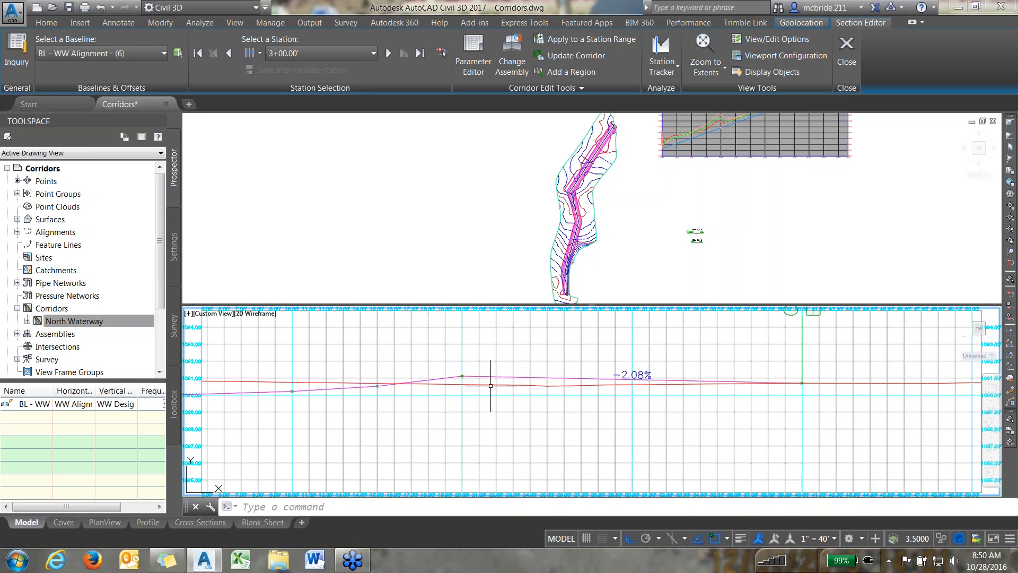
mouse_move(488, 391)
Step: Show the corridor section at station 7+50.00' and check its location in the plan and profile views
click(351, 51)
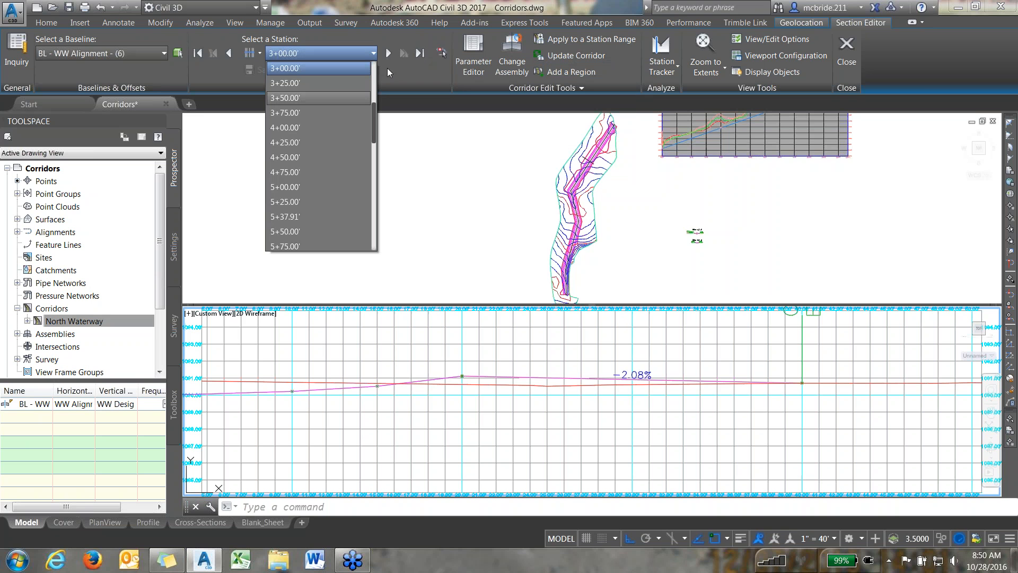
drag(373, 113, 369, 161)
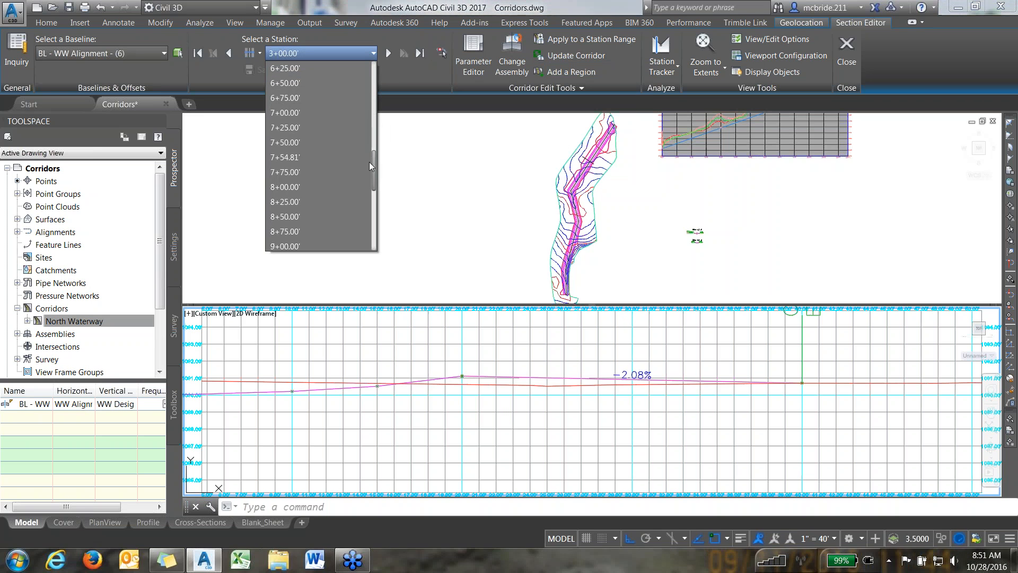
click(291, 143)
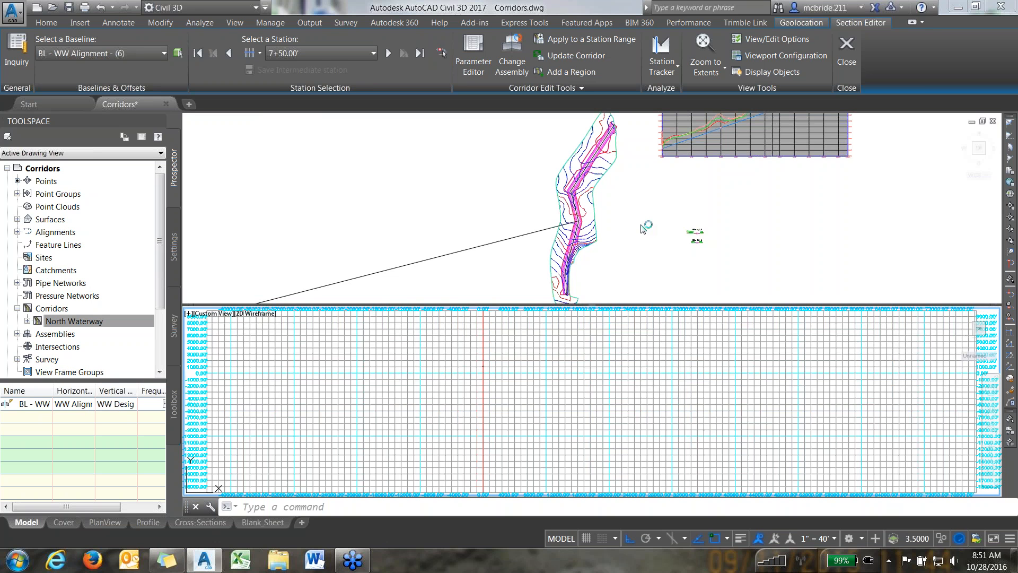
click(526, 243)
scroll(617, 207, down, 3)
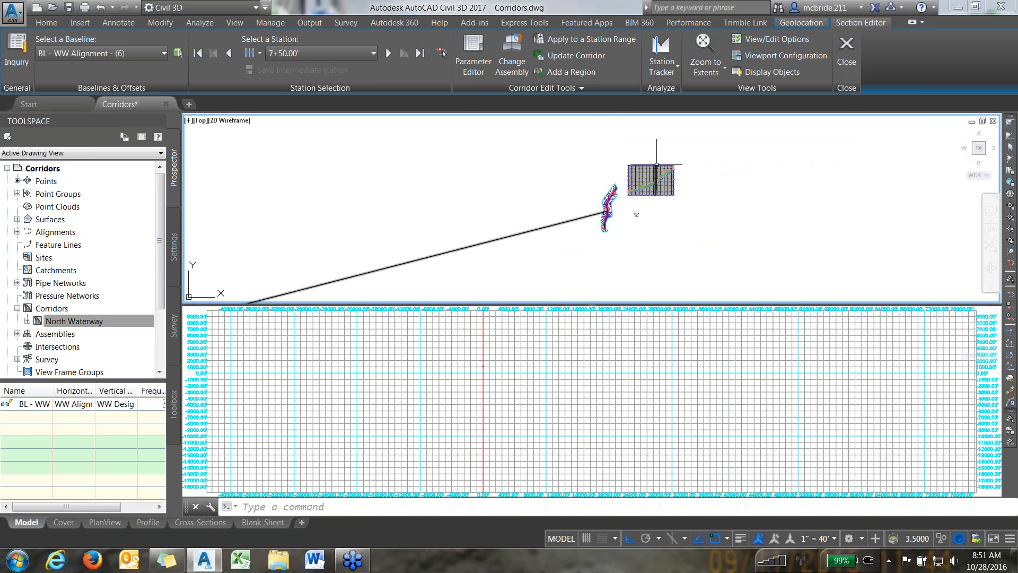
scroll(658, 166, up, 4)
scroll(657, 166, down, 2)
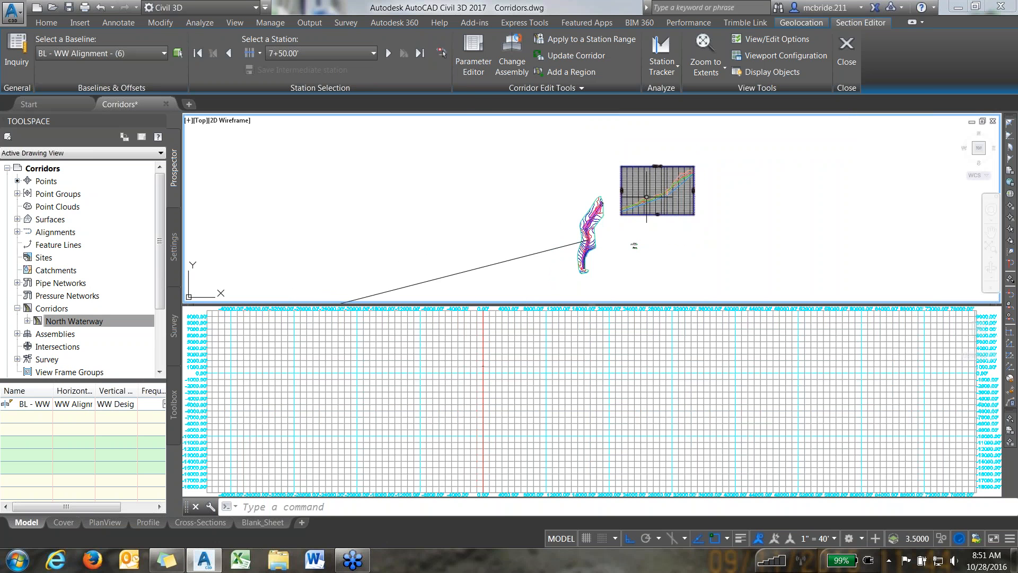
Step: Show the section at station 8+00.00' and examine its waterway shape and side slopes against existing ground
click(365, 53)
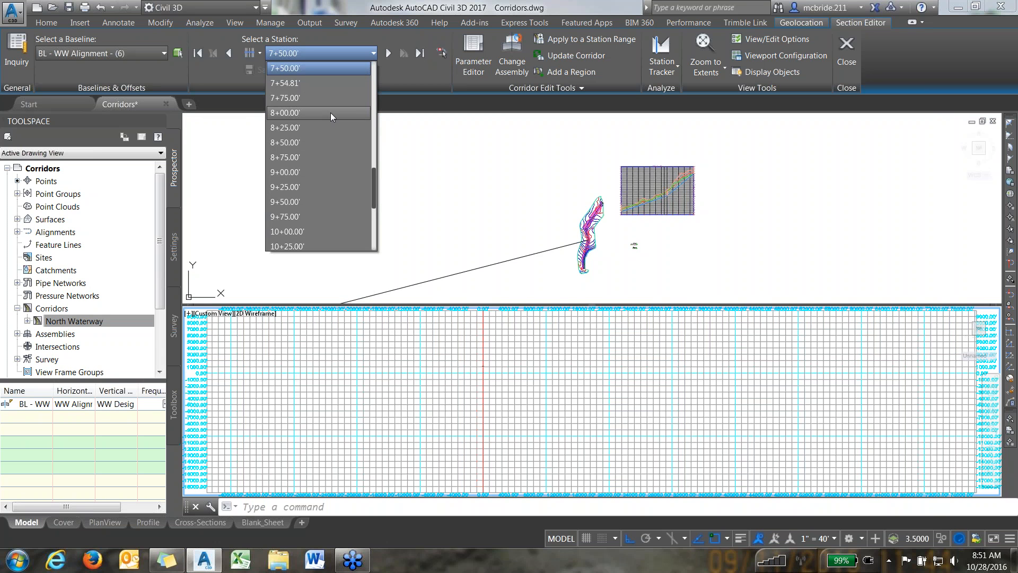
click(330, 112)
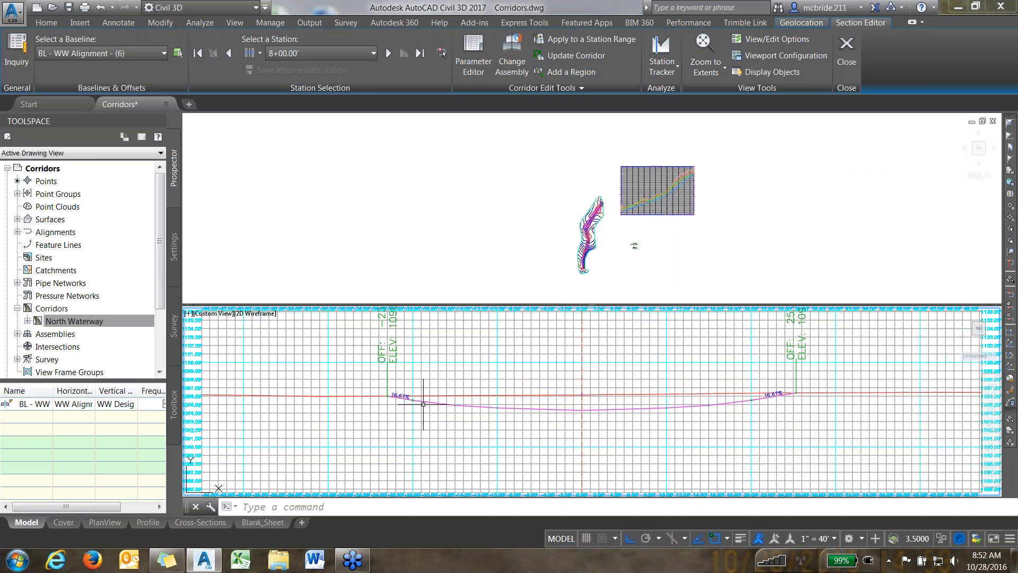
scroll(557, 386, up, 2)
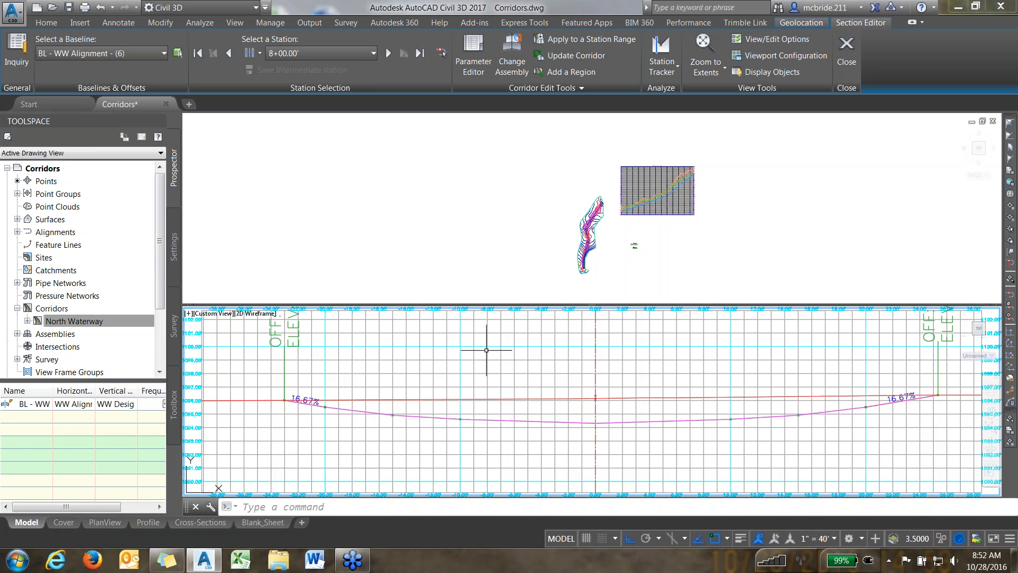
mouse_move(488, 350)
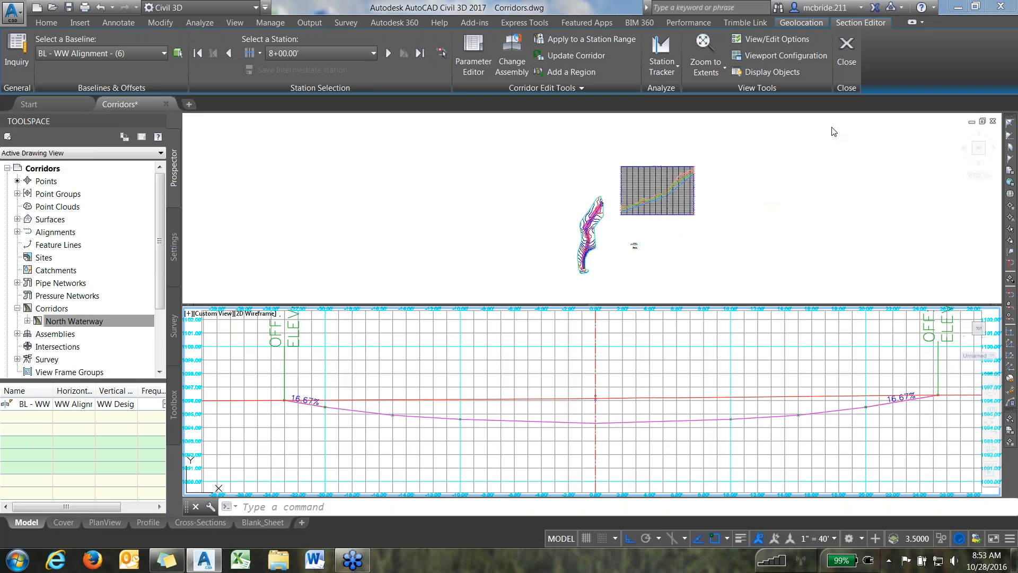
Step: Close the Section Editor and delete the North Waterway corridor
click(847, 51)
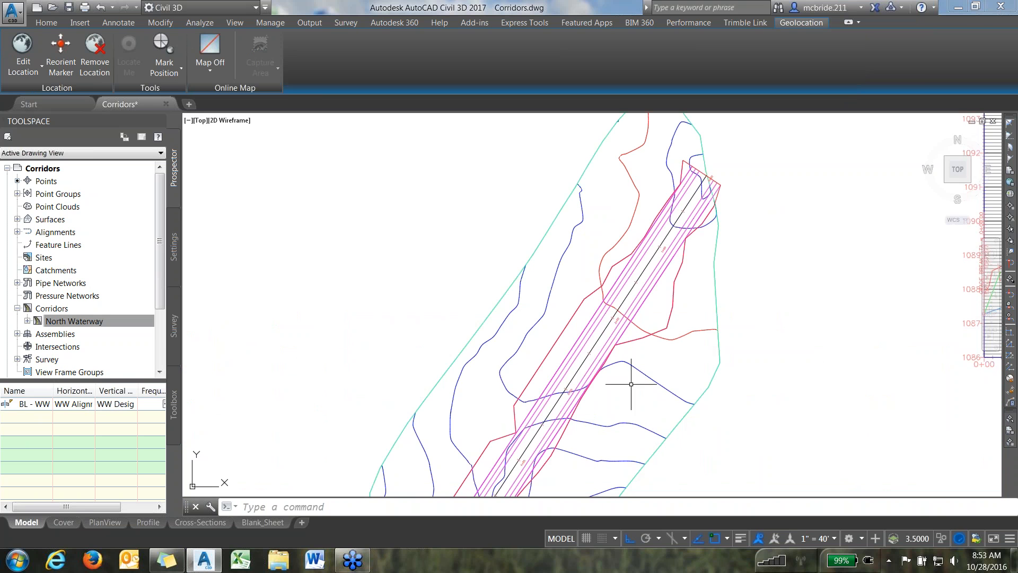
click(64, 319)
right_click(62, 321)
click(106, 384)
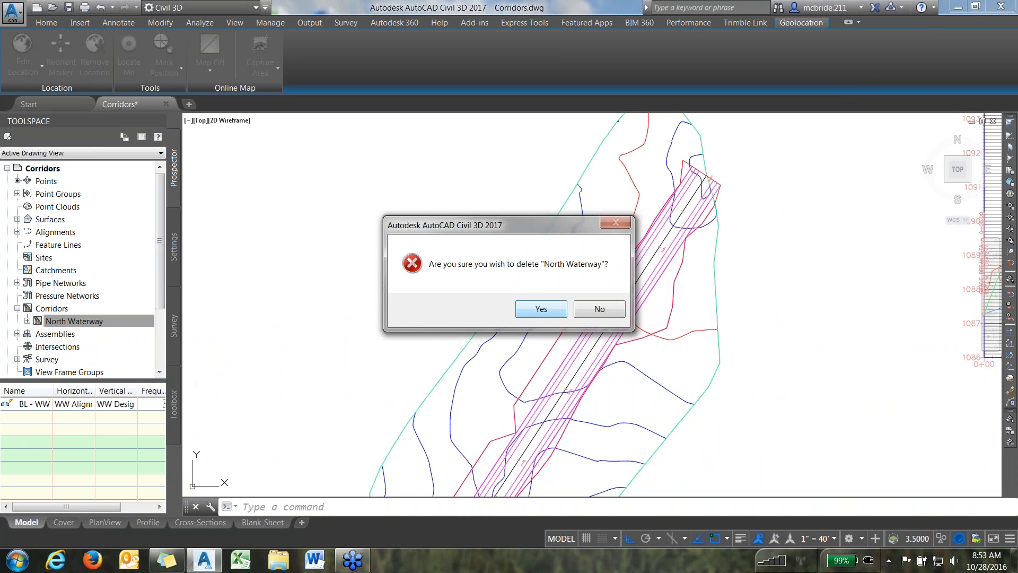
key(Return)
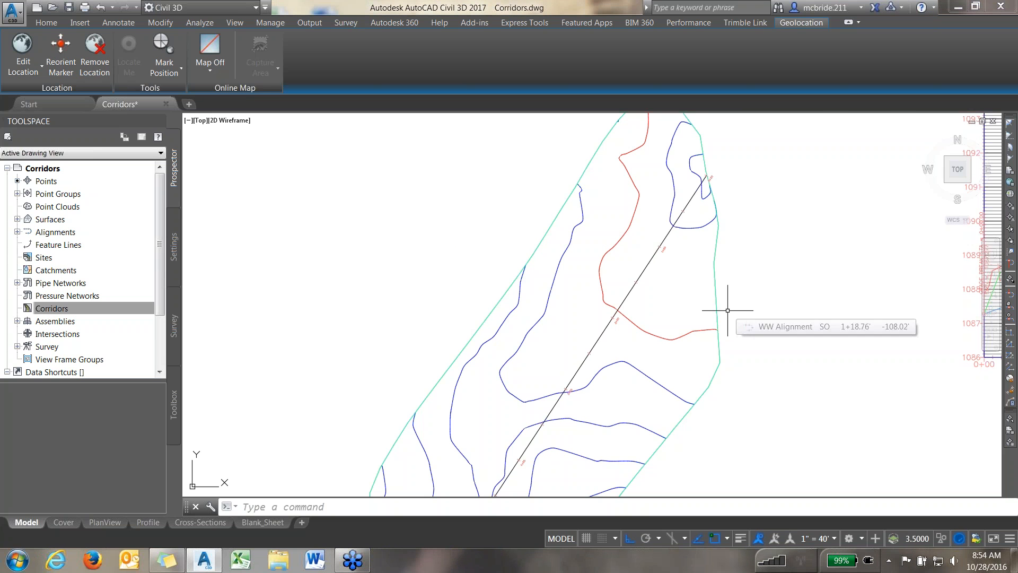
Step: Start a new North Waterway corridor on WW Alignment using the WW Design Grade profile
click(52, 24)
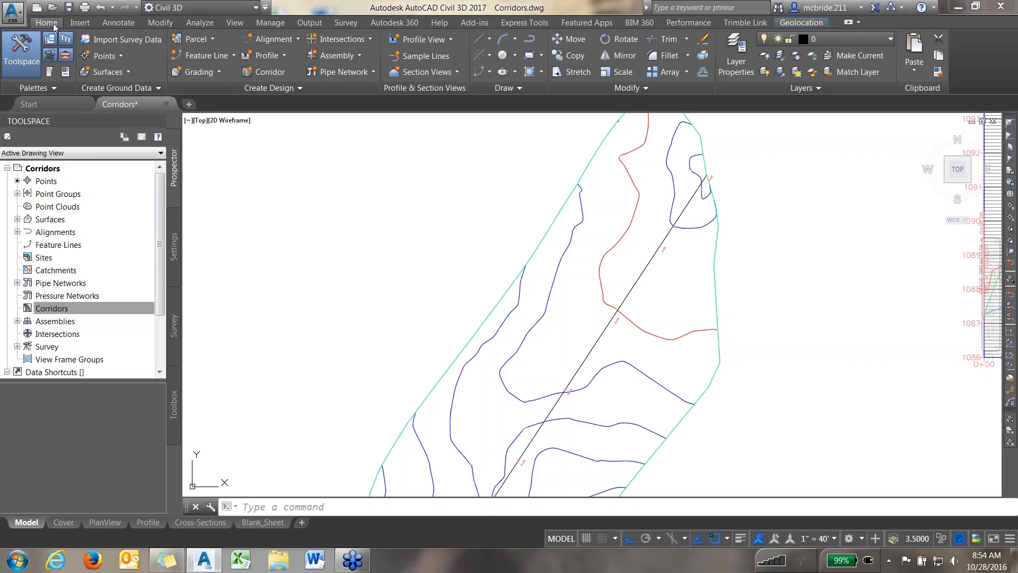
click(271, 72)
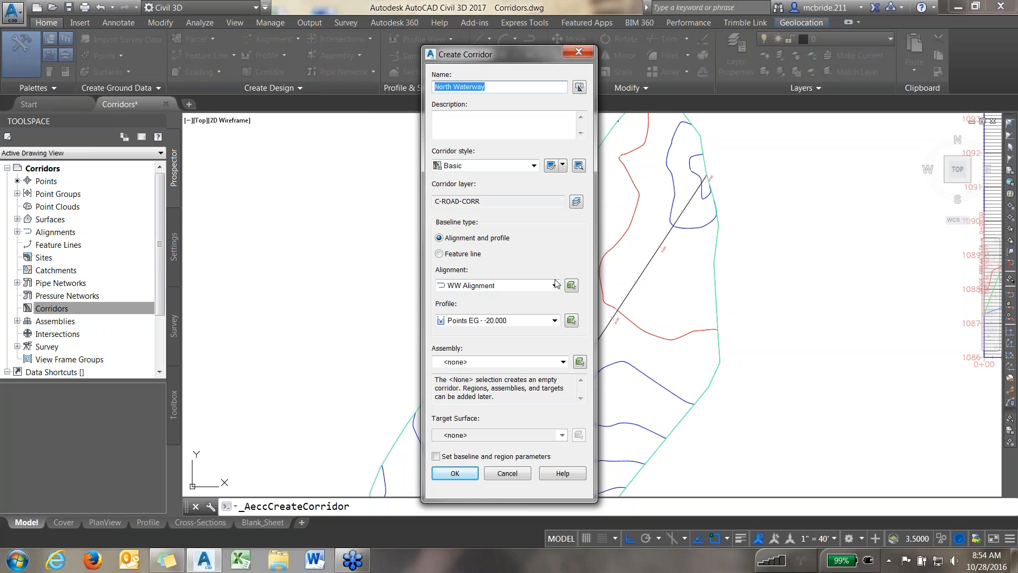
click(541, 321)
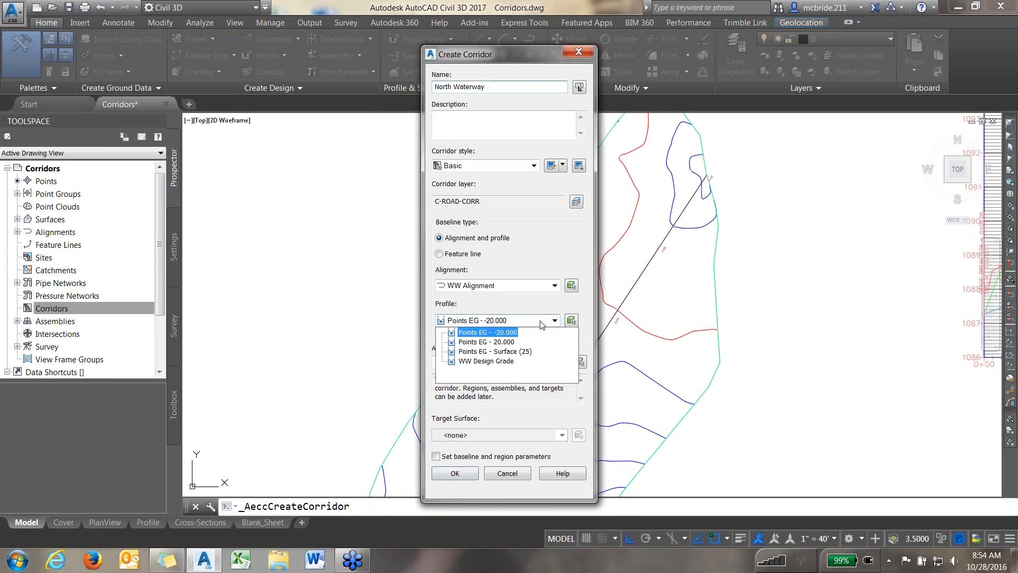
click(504, 362)
click(504, 363)
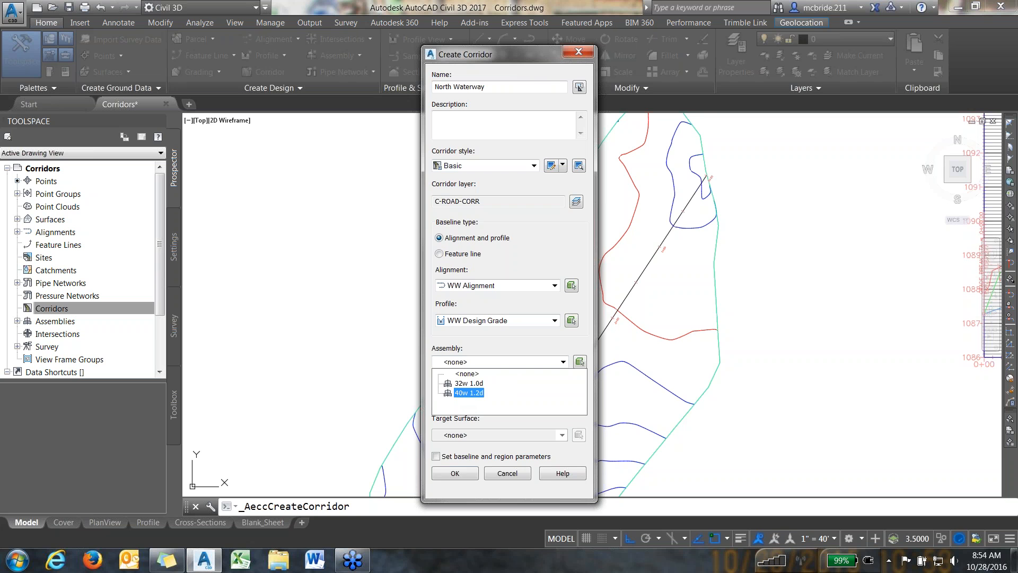
Step: Assign the 40w 1.2d assembly and Points EG target surface, and accept the corridor with baseline and region parameters enabled
click(469, 392)
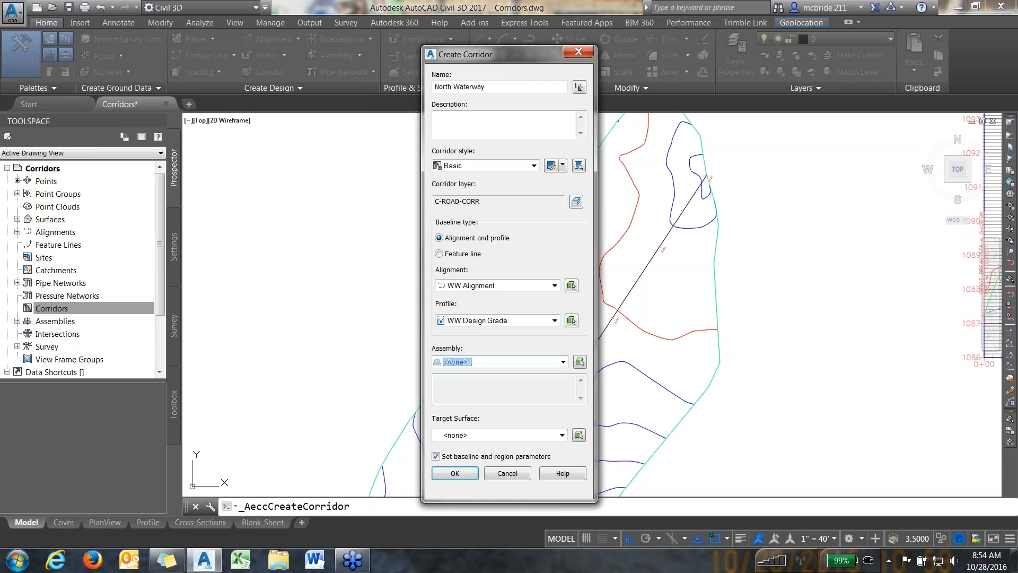
click(561, 435)
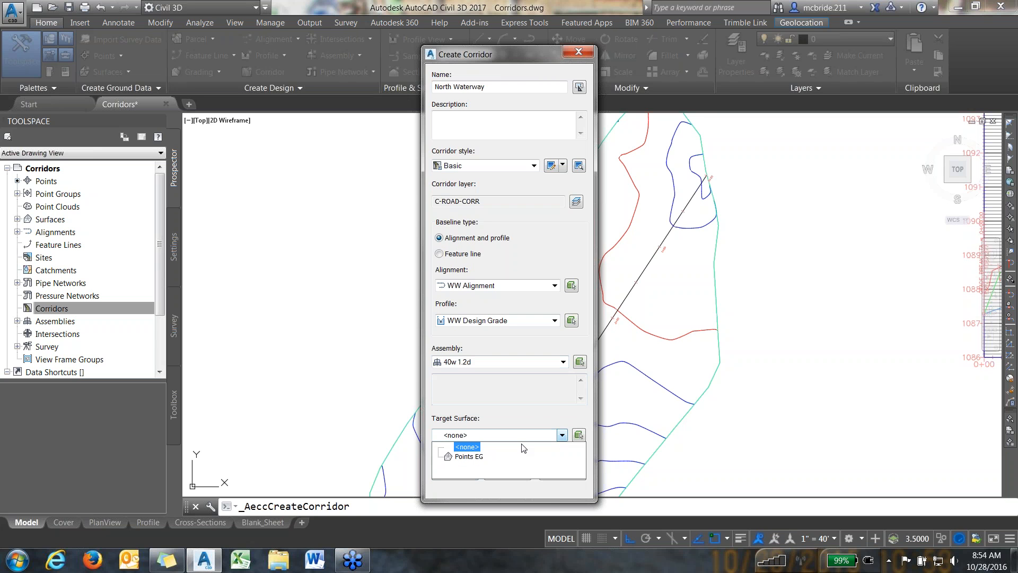
click(477, 458)
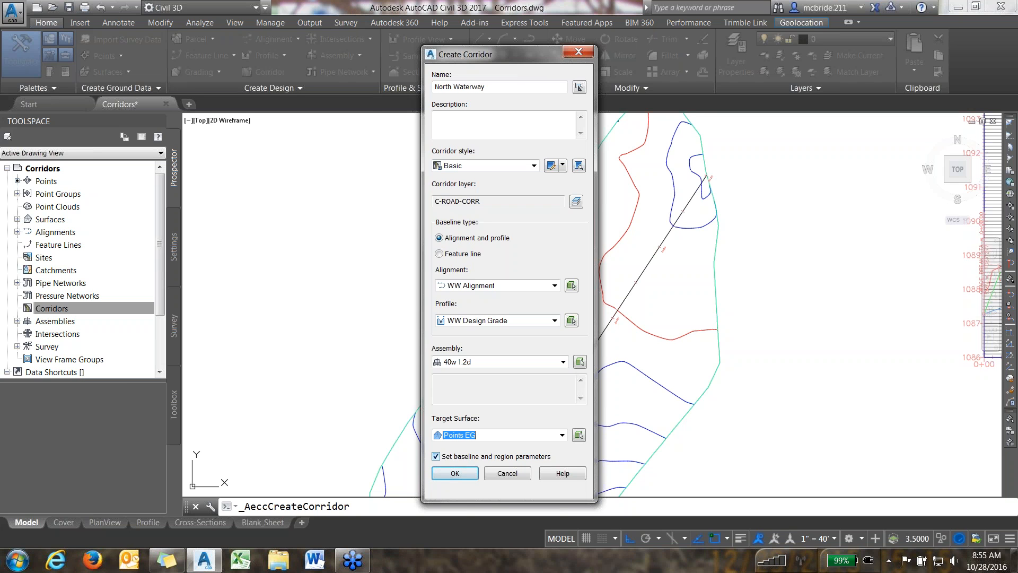
click(452, 474)
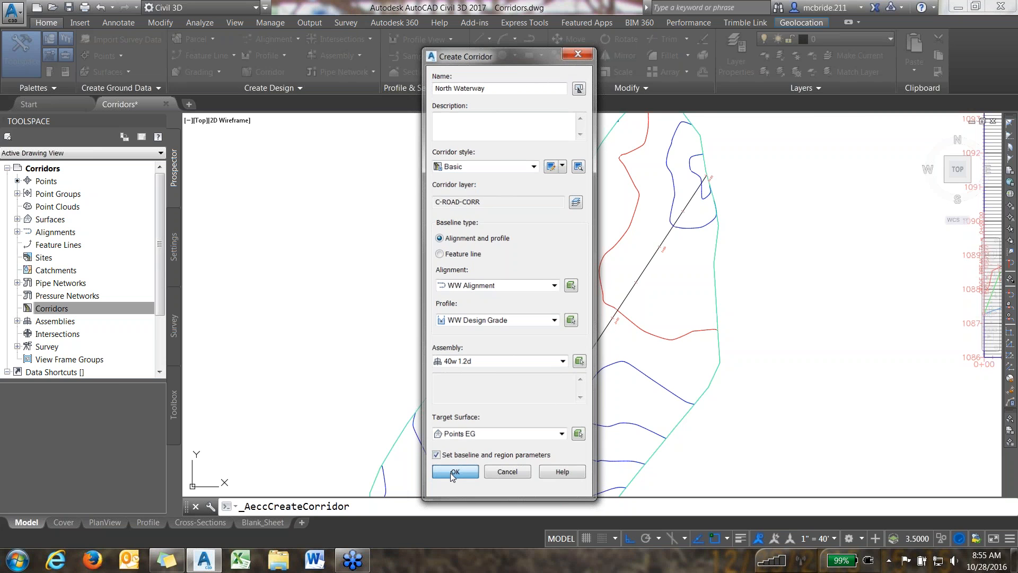
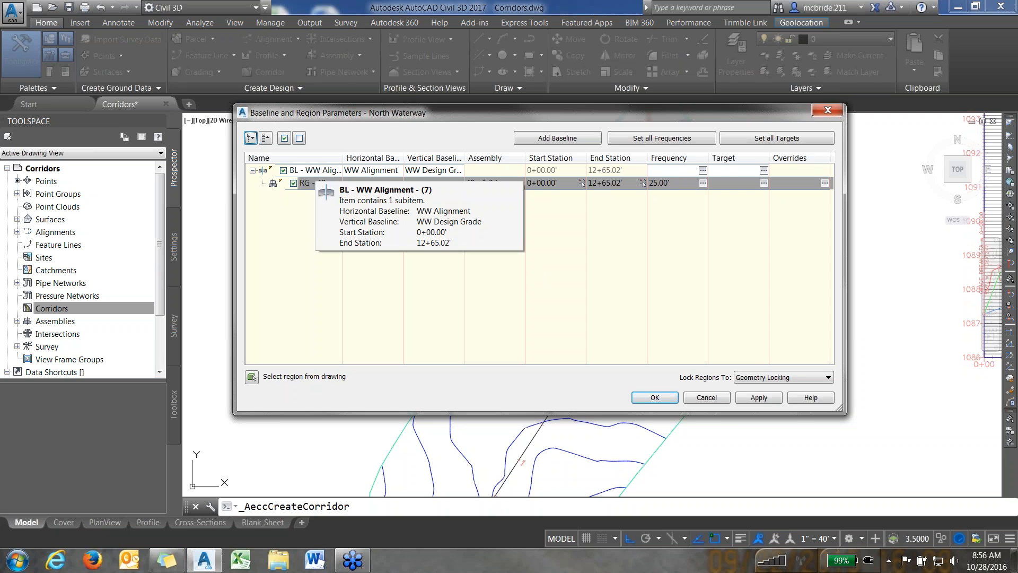
Step: Add a region named 32w 1d with the 32w 1.0d assembly to the WW Alignment baseline
click(318, 183)
right_click(317, 171)
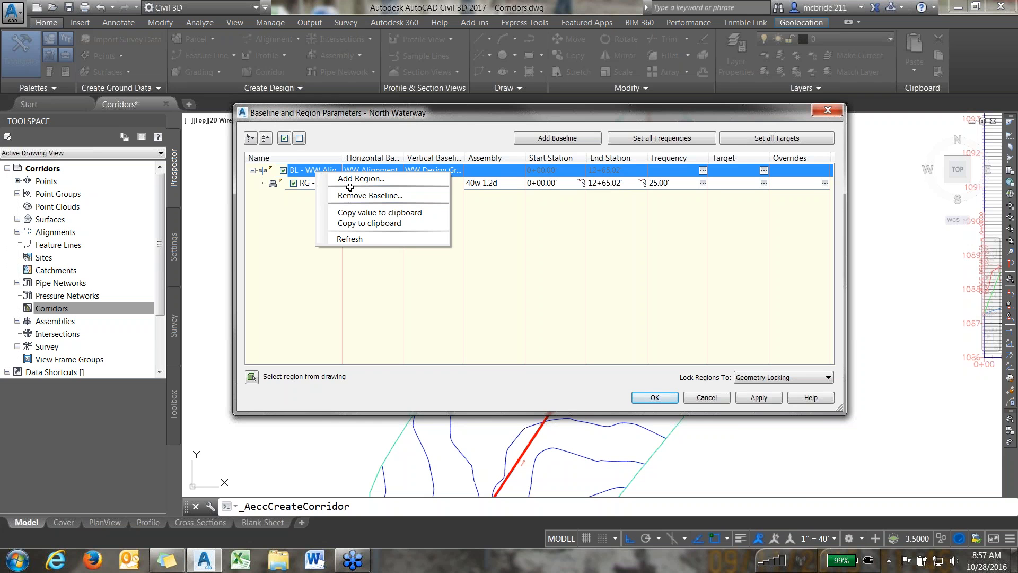
click(394, 179)
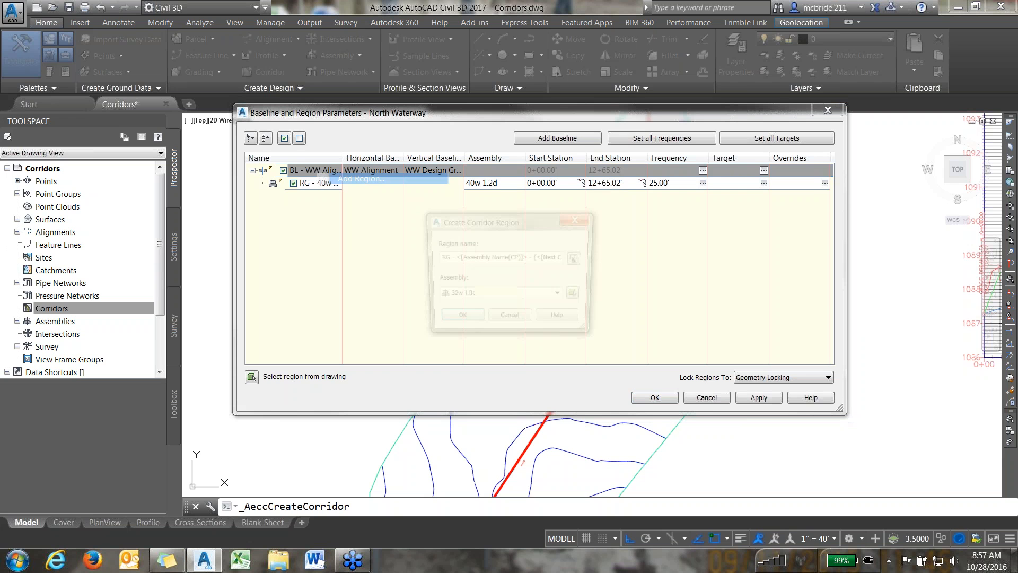
drag(530, 258, 524, 258)
drag(439, 258, 578, 260)
key(Delete)
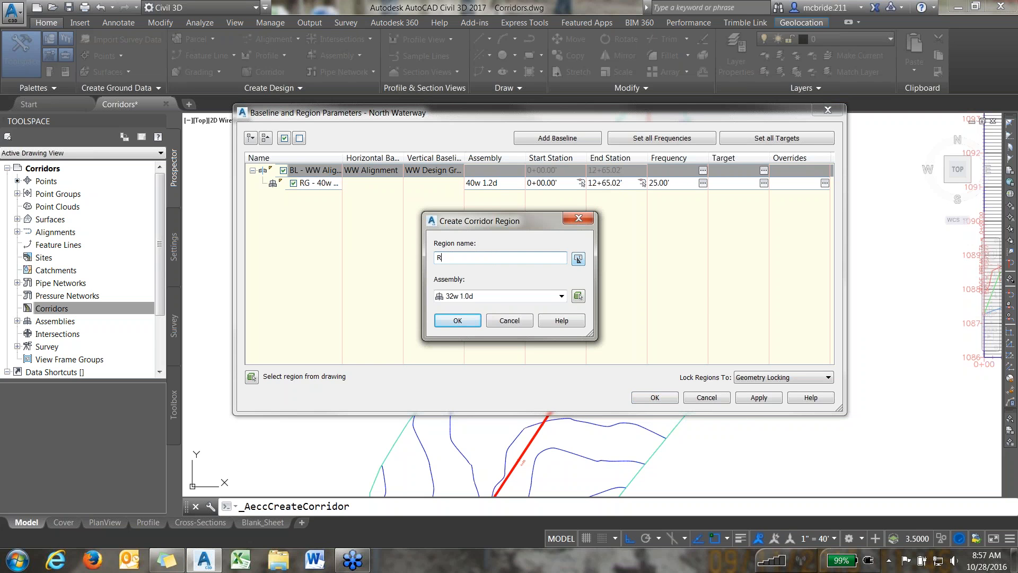
text(32w 1d)
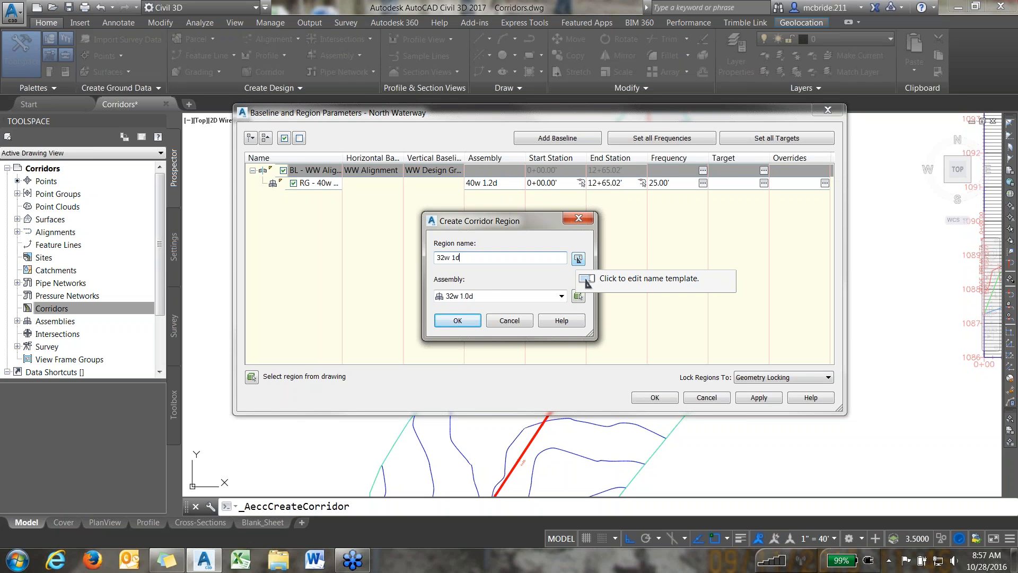
click(473, 324)
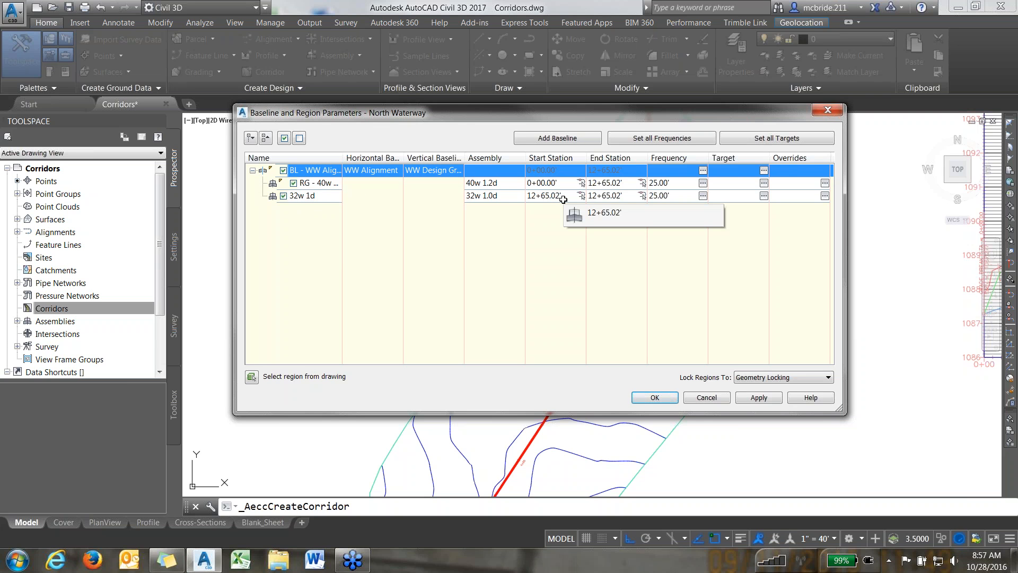
Step: Set the 40w region's end station and the 32w 1d region's start station to 4+00.00'
double_click(618, 184)
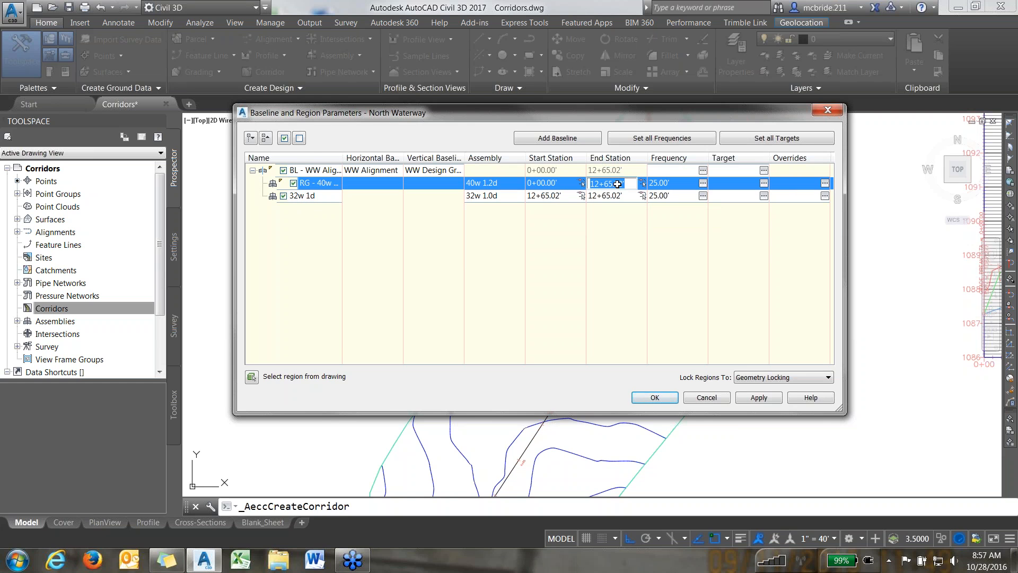
text(400)
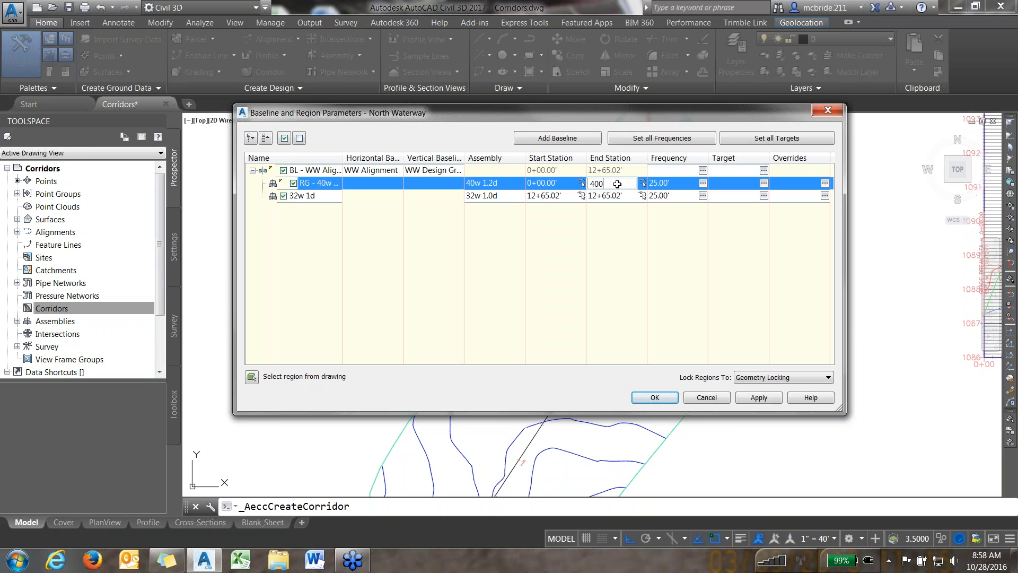
key(Return)
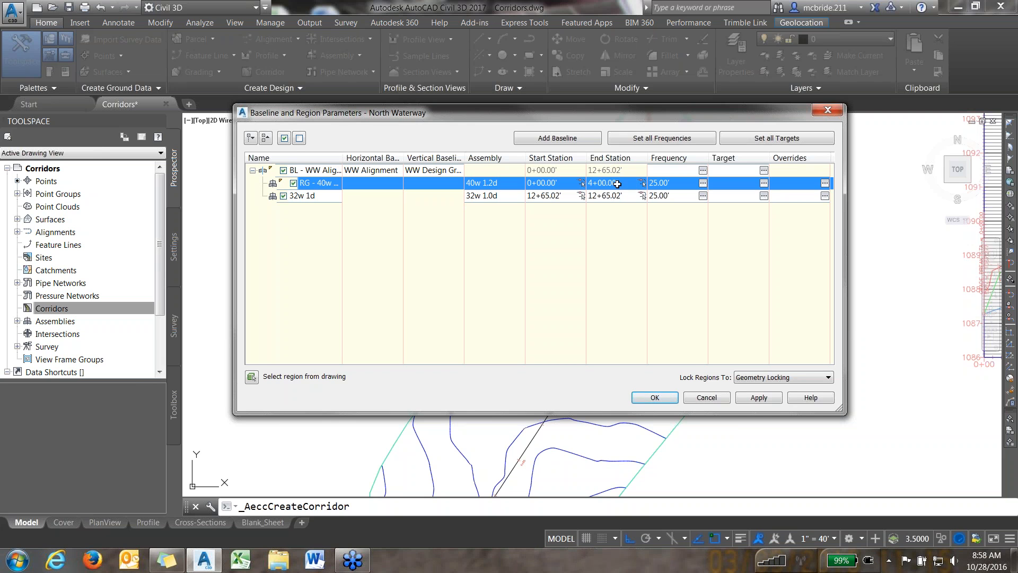
double_click(549, 196)
text(400)
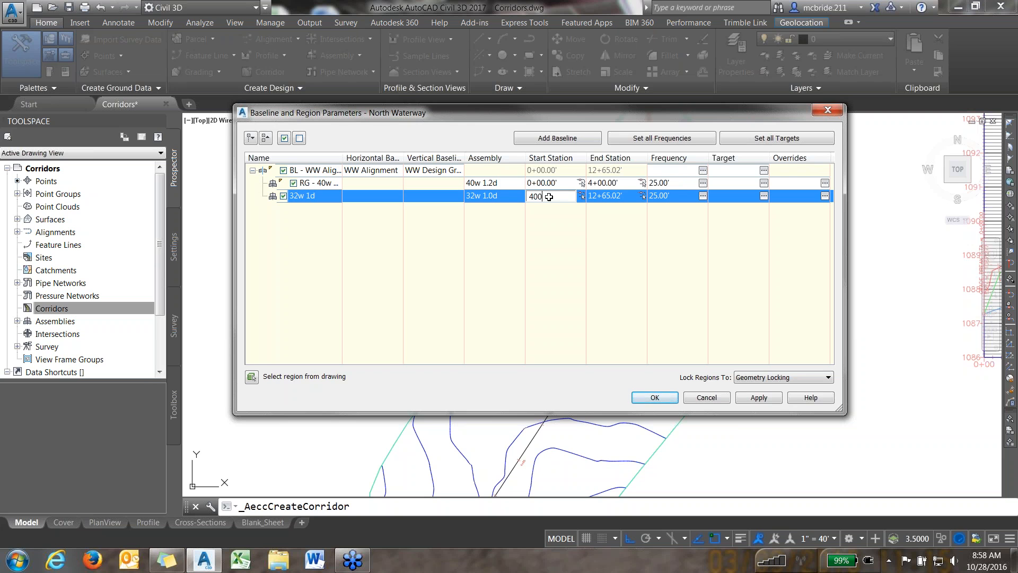
key(Return)
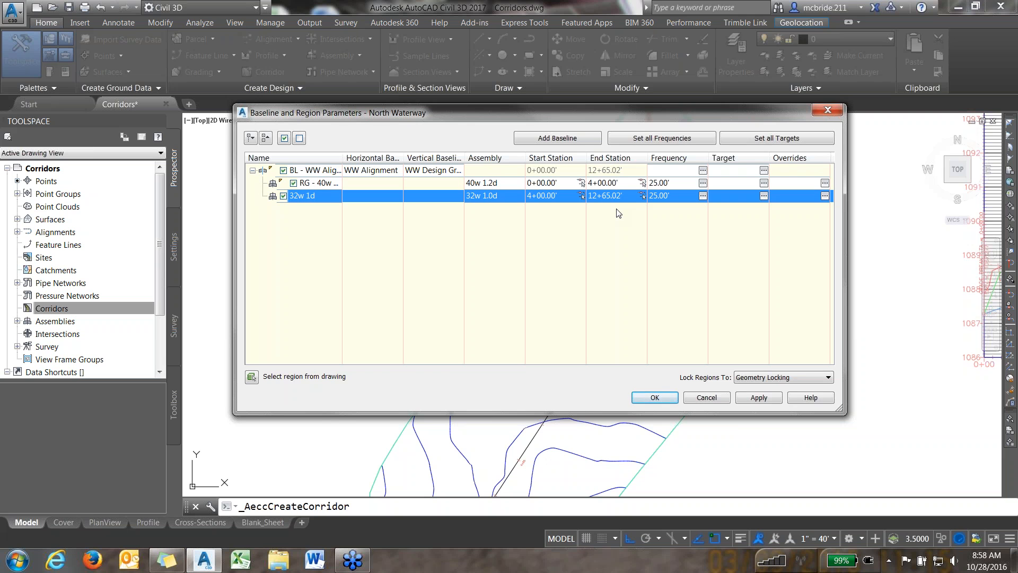
Step: Set all surface targets on the WW Alignment baseline to Points EG for both regions
right_click(325, 173)
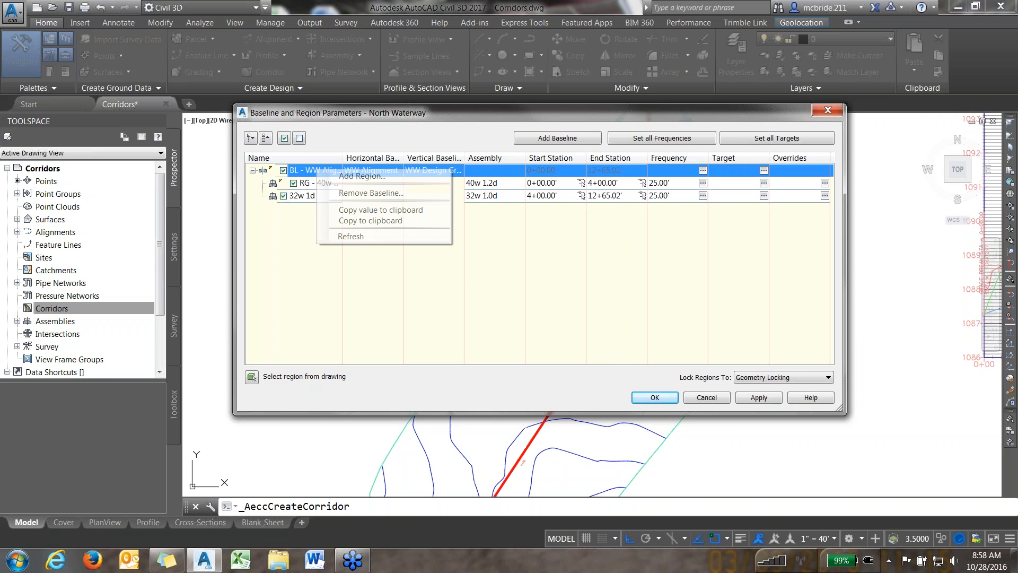
click(296, 243)
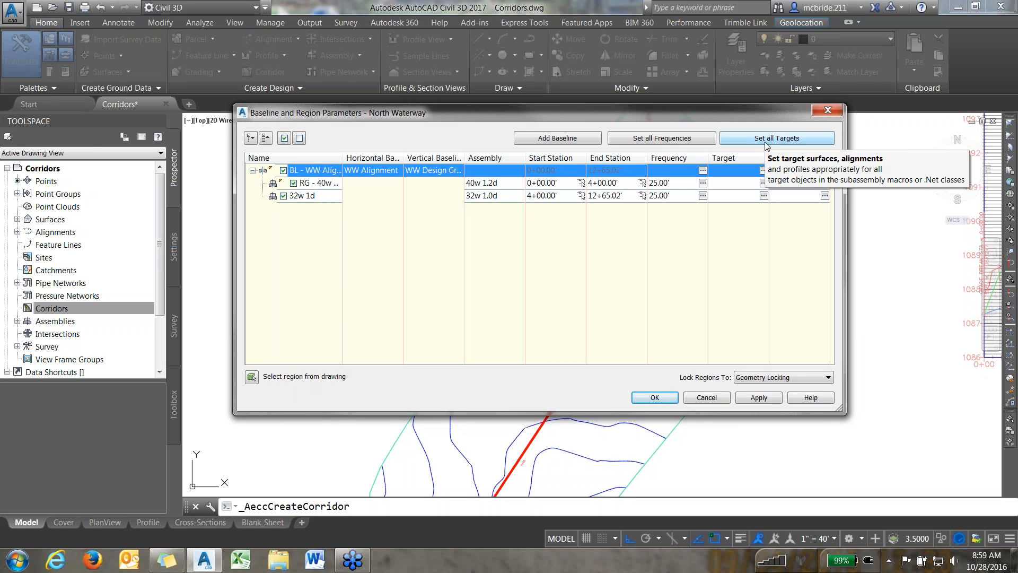
click(764, 170)
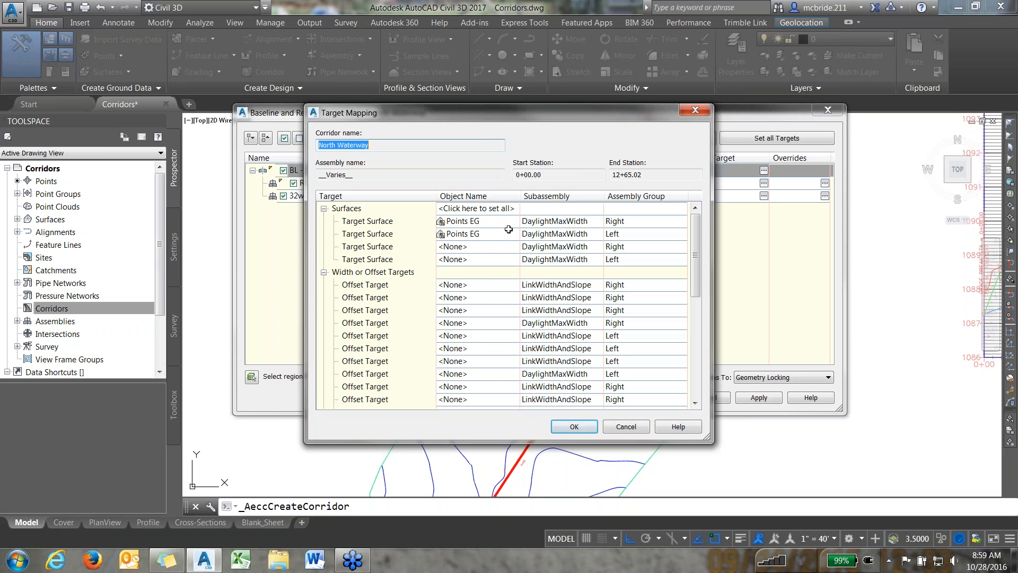
click(482, 208)
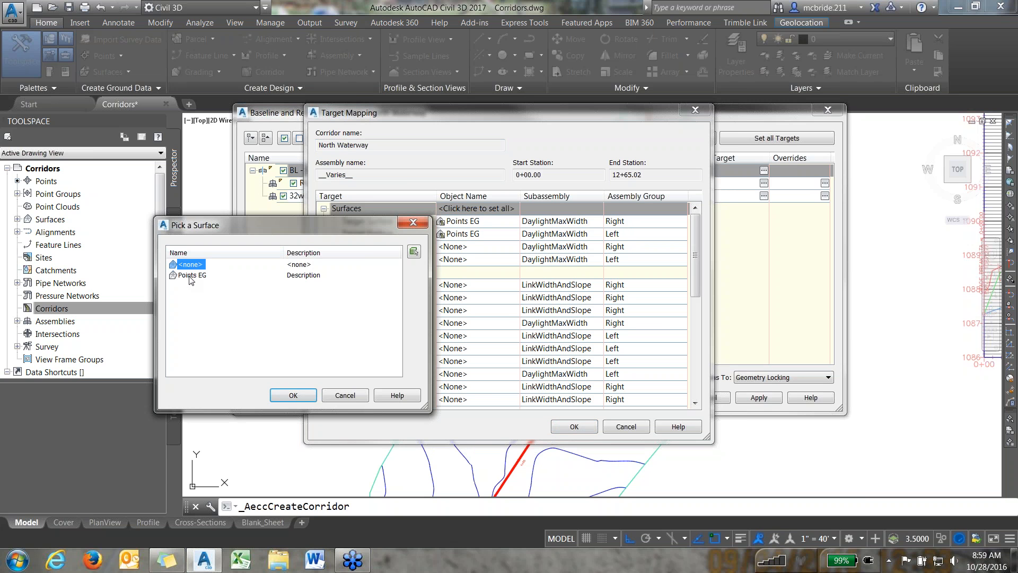
click(191, 276)
click(307, 397)
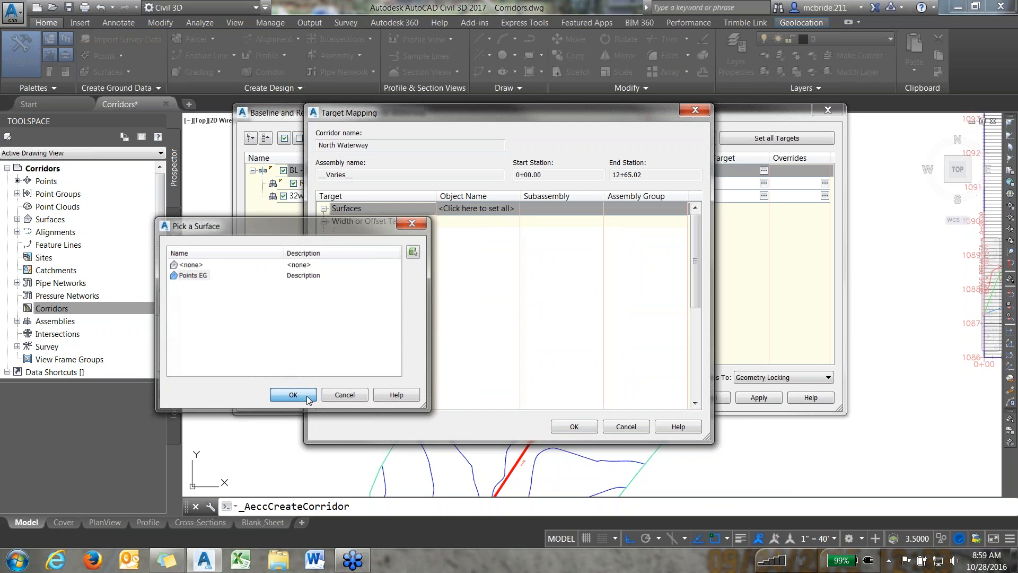
click(575, 427)
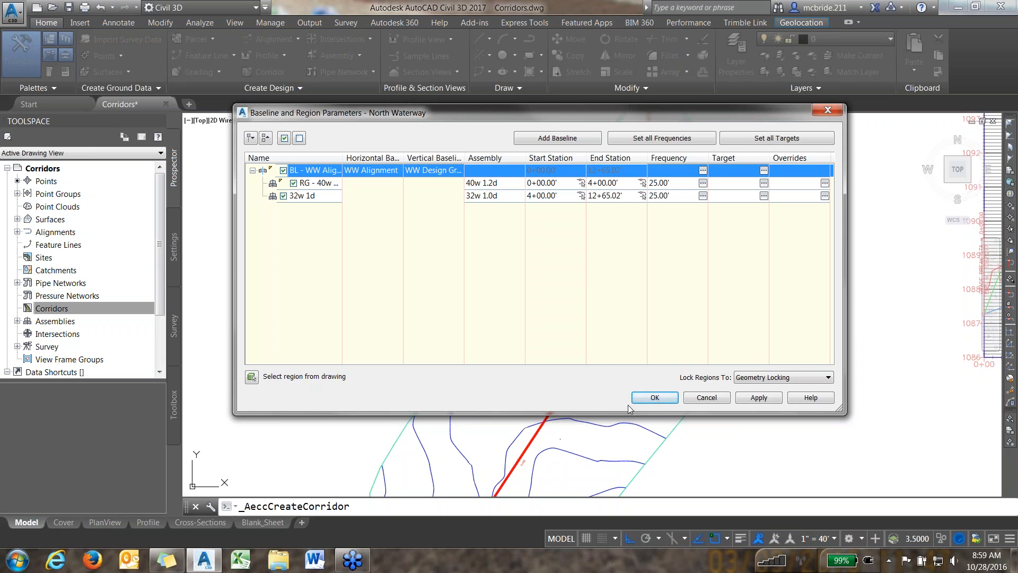
Step: Accept the baseline and region parameters, rebuild the North Waterway corridor, and dismiss the event list
click(654, 397)
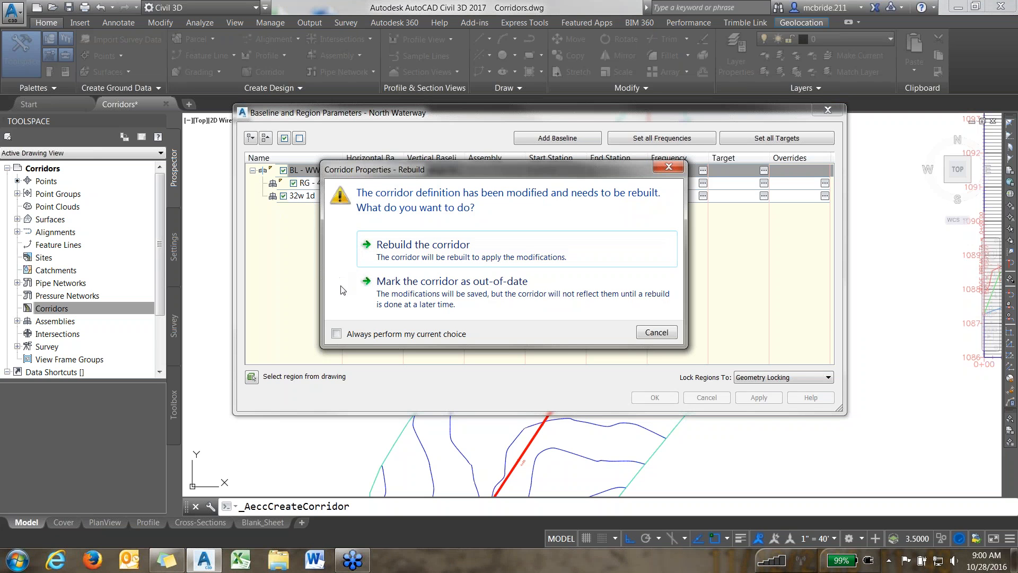
click(406, 257)
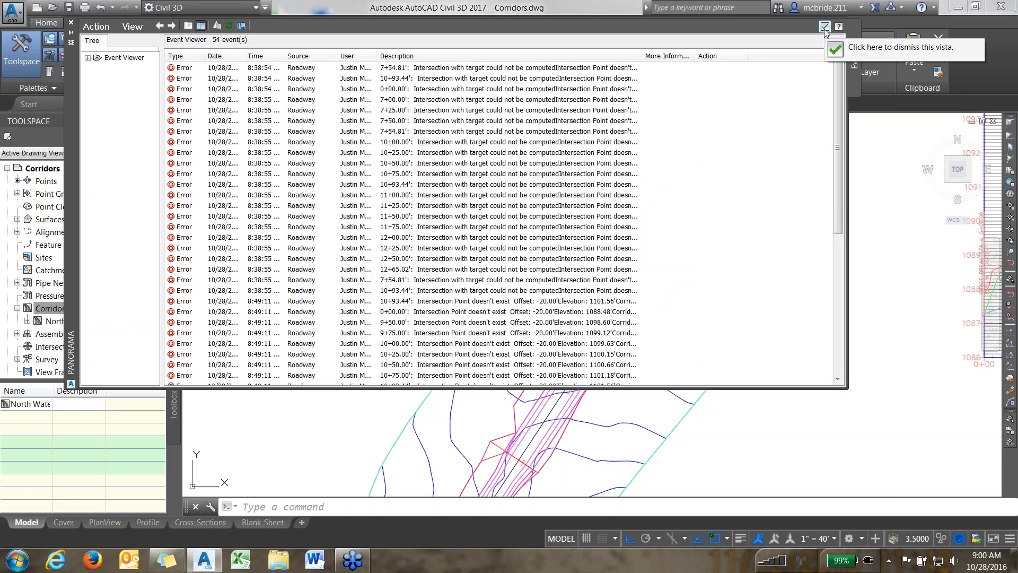
click(825, 27)
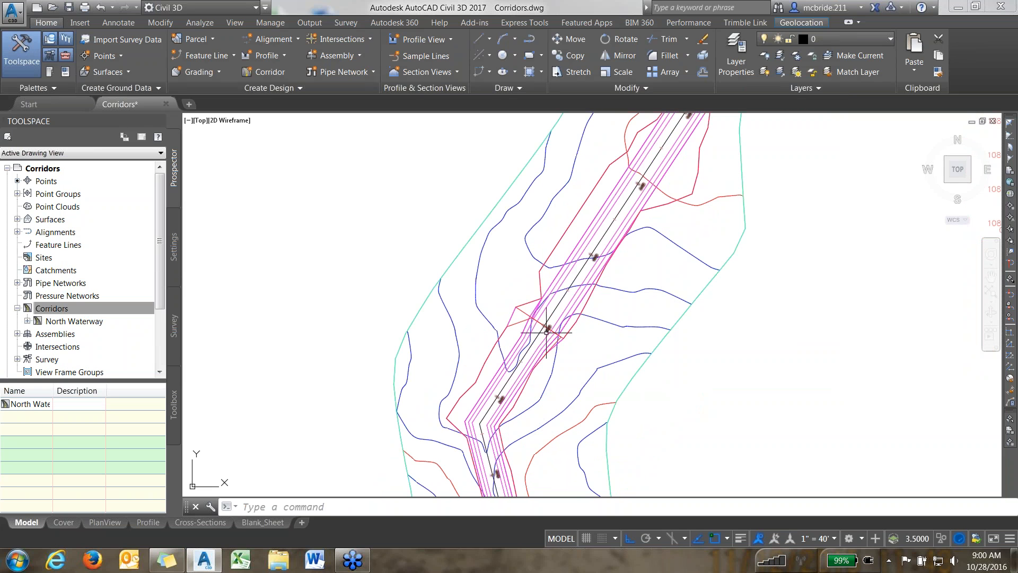
Step: Examine the corridor in plan around station 4+00, where the two regions with different assemblies meet
scroll(546, 333, up, 2)
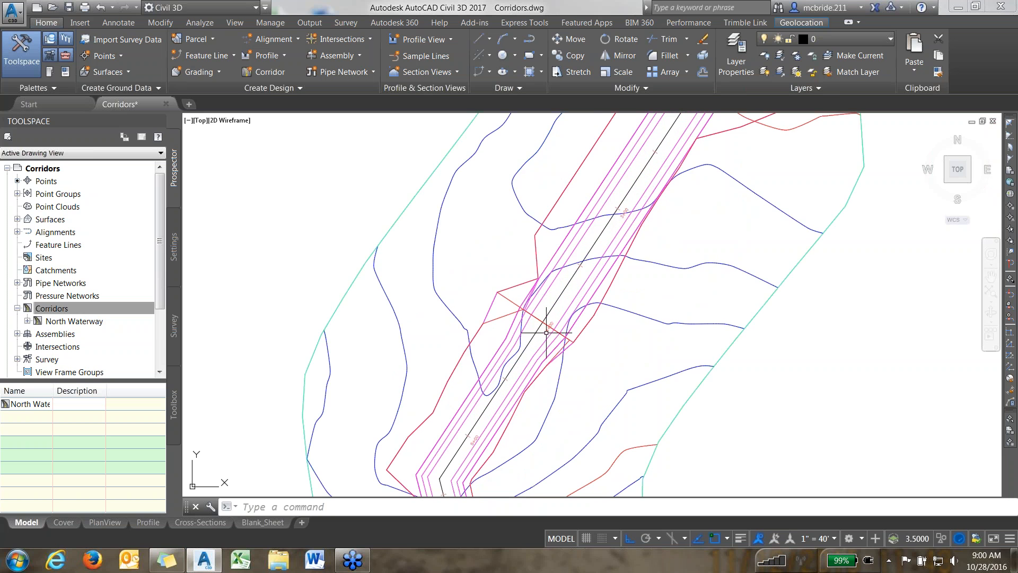
scroll(541, 323, up, 1)
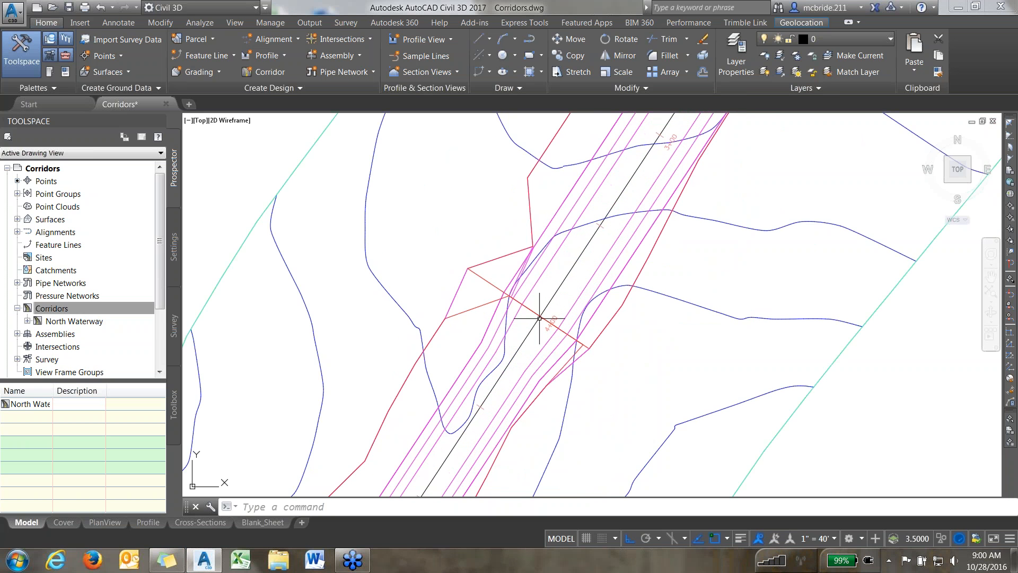
scroll(539, 318, up, 1)
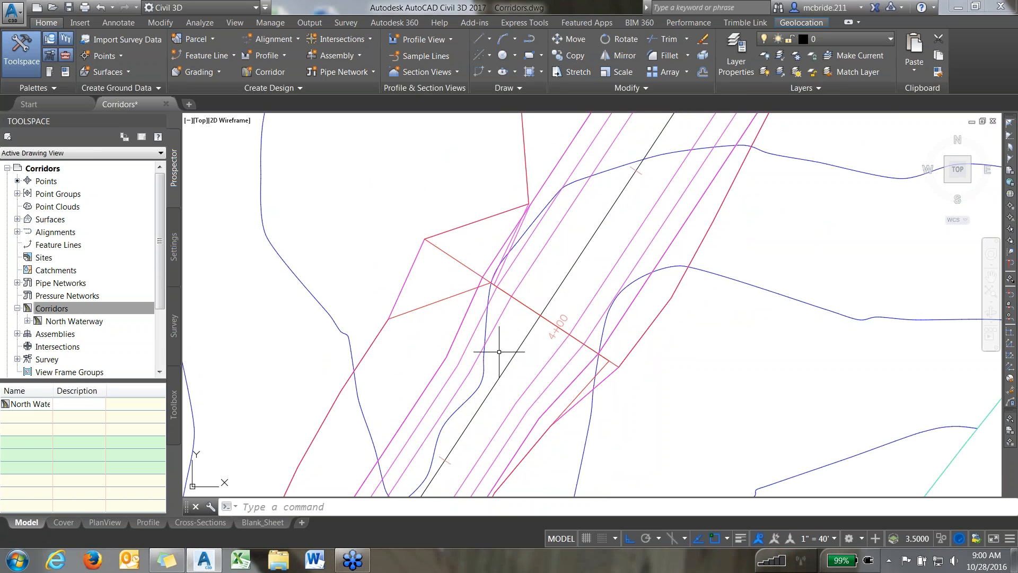
mouse_move(499, 352)
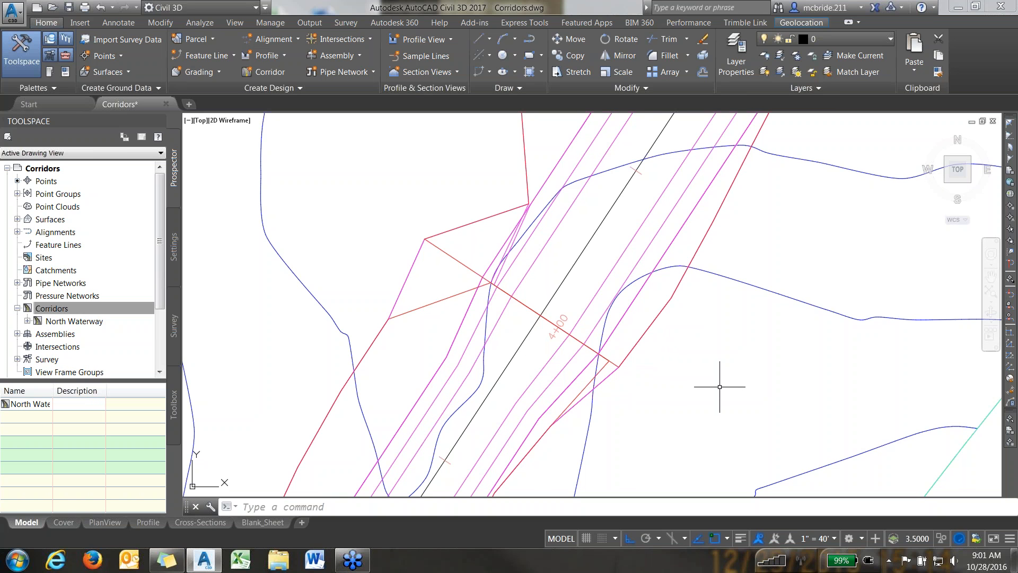
mouse_move(720, 387)
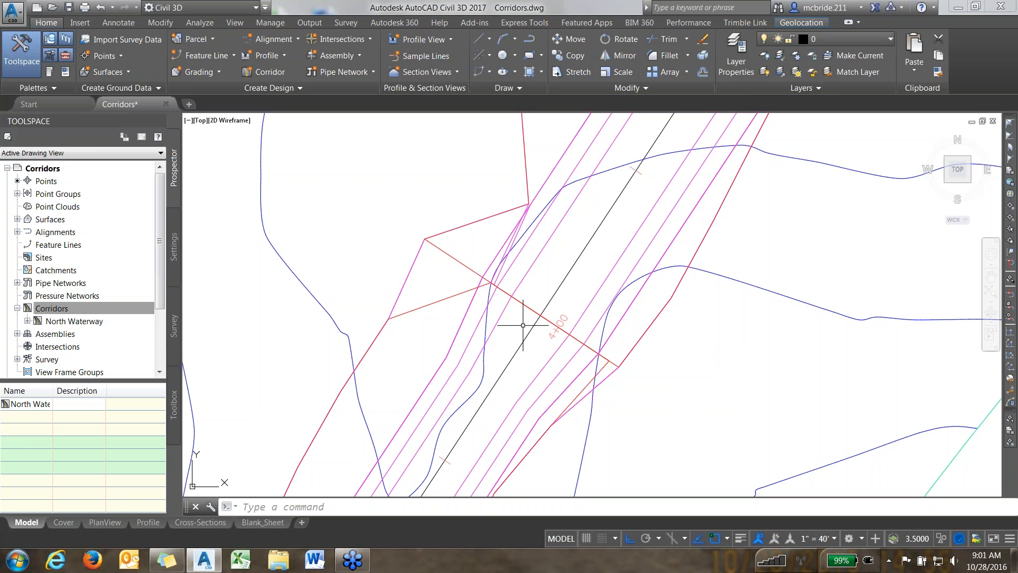
mouse_move(523, 325)
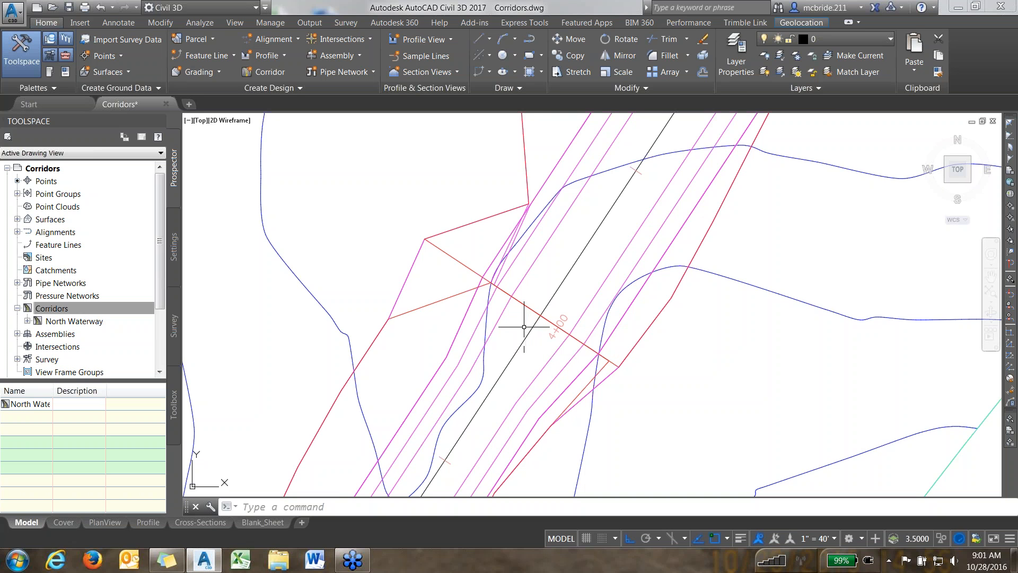
mouse_move(565, 296)
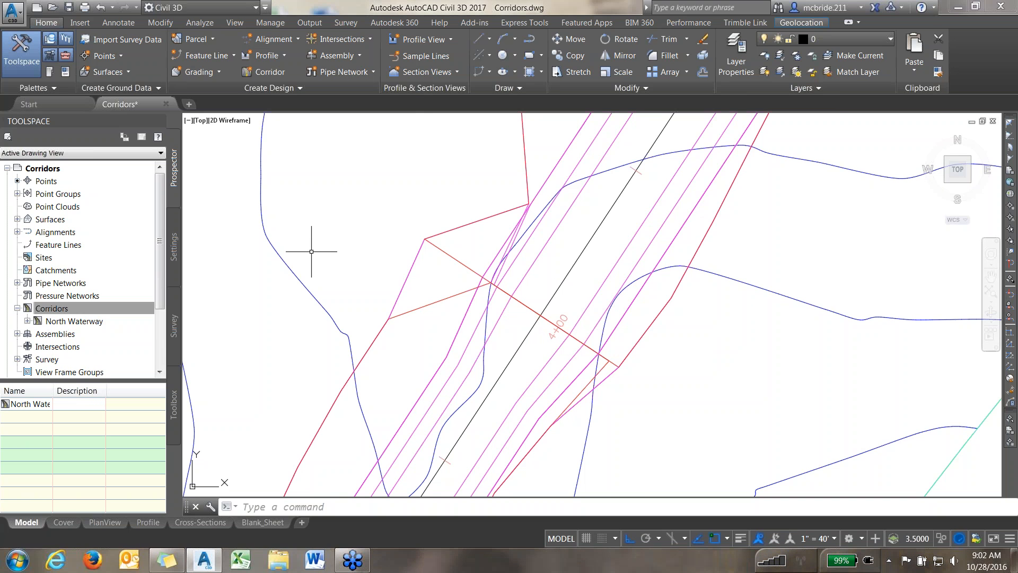
scroll(316, 276, down, 2)
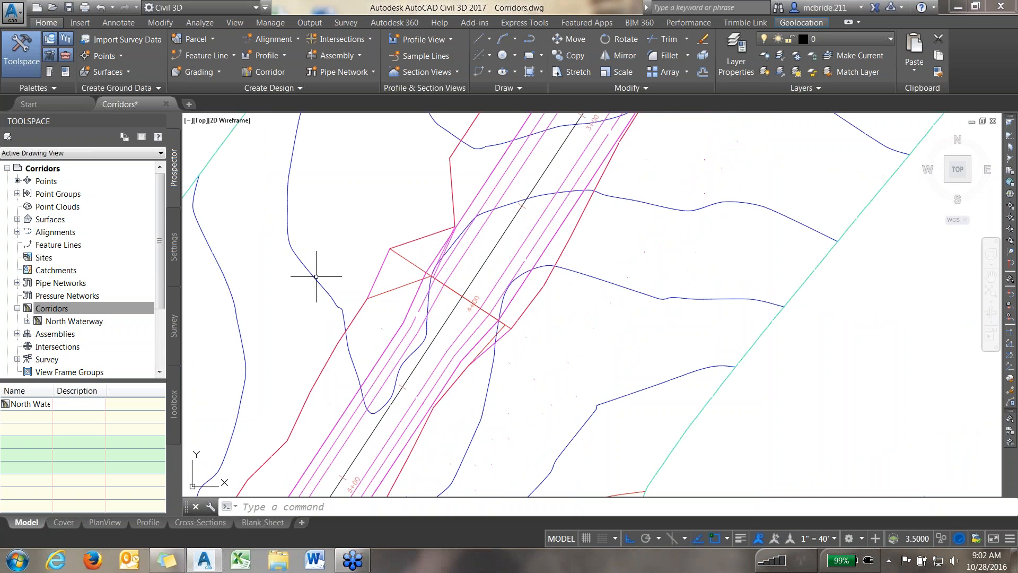
scroll(325, 279, down, 2)
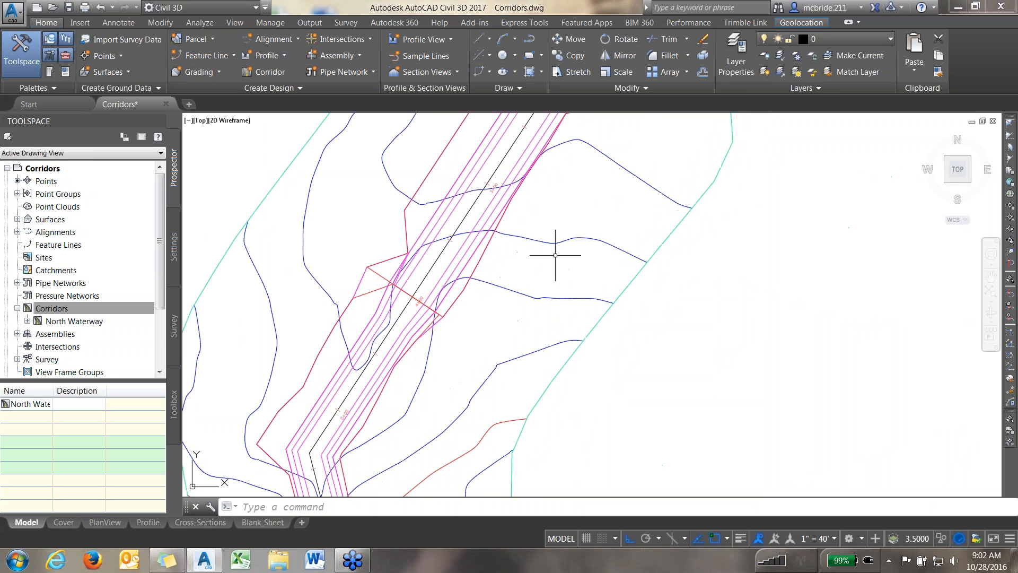
mouse_move(556, 255)
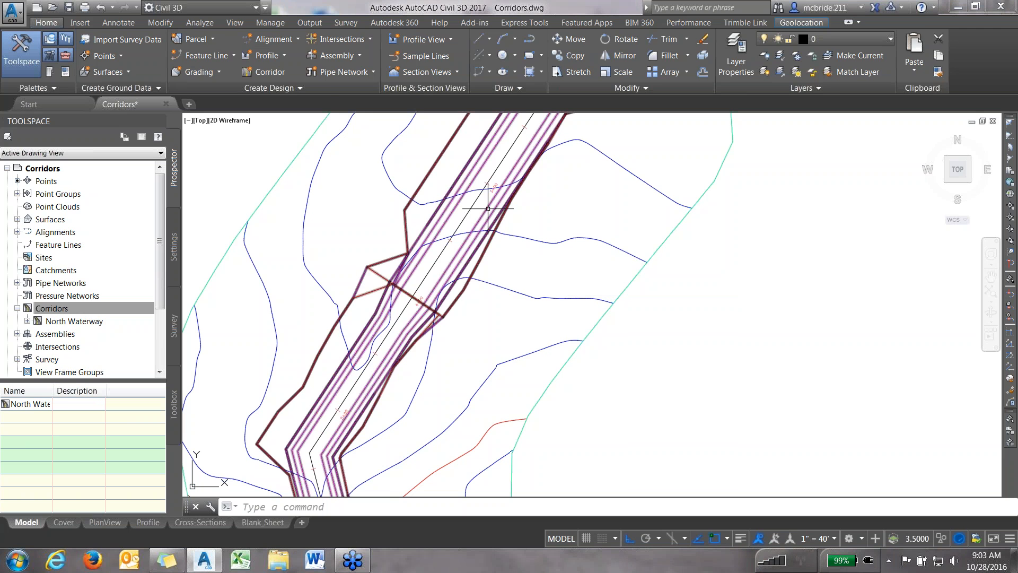
Step: View the North Waterway corridor in the Section Editor at station 2+50.00', and close the editor
click(488, 208)
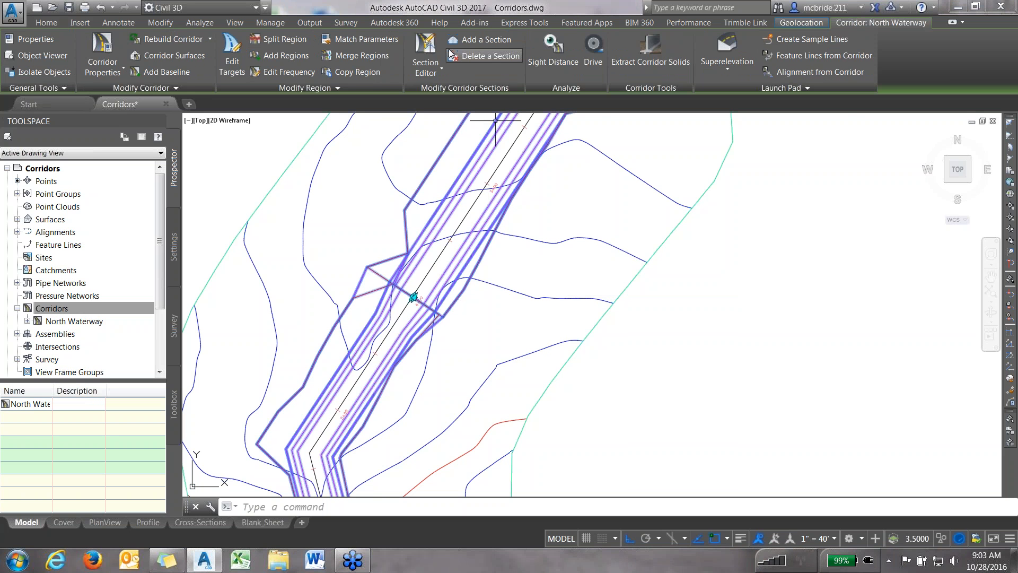
click(425, 55)
click(321, 53)
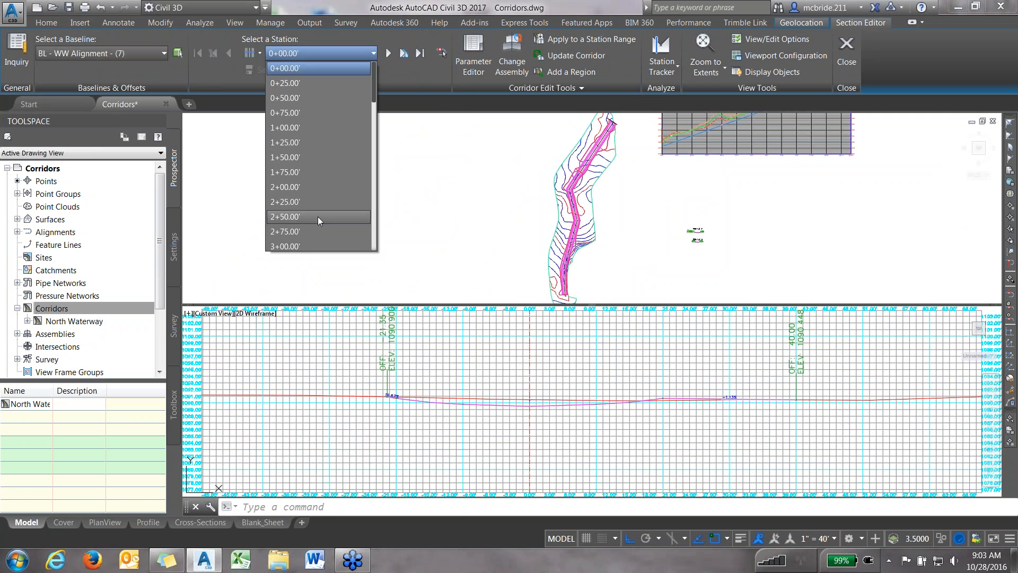
click(317, 217)
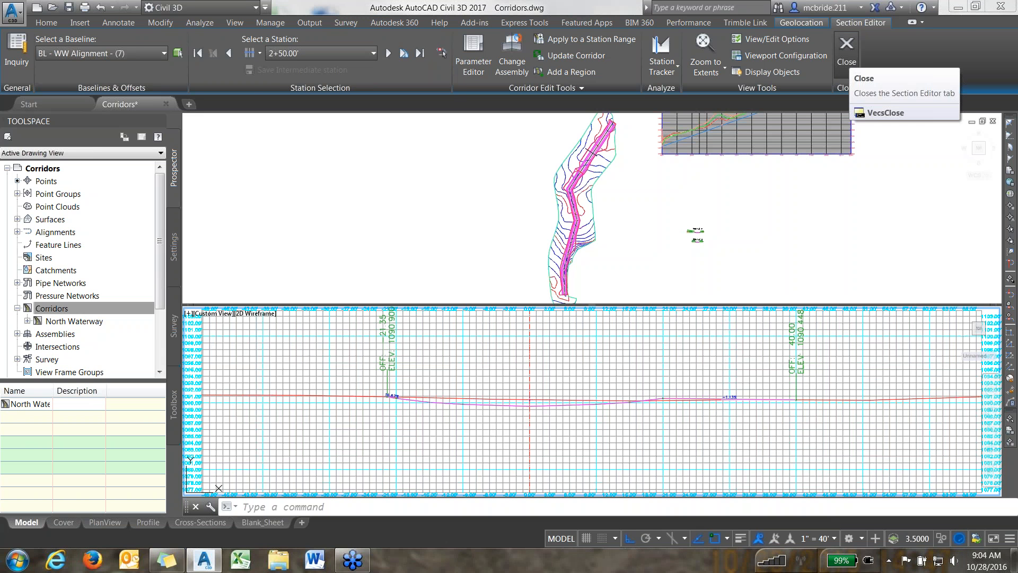
click(847, 51)
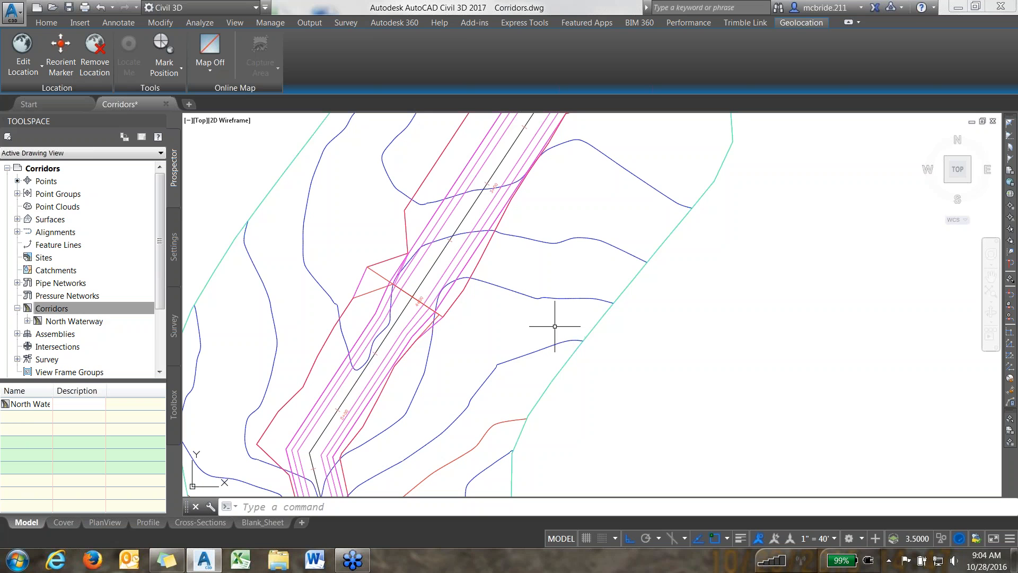
Step: Create a new corridor surface for the North Waterway corridor
click(475, 246)
click(475, 245)
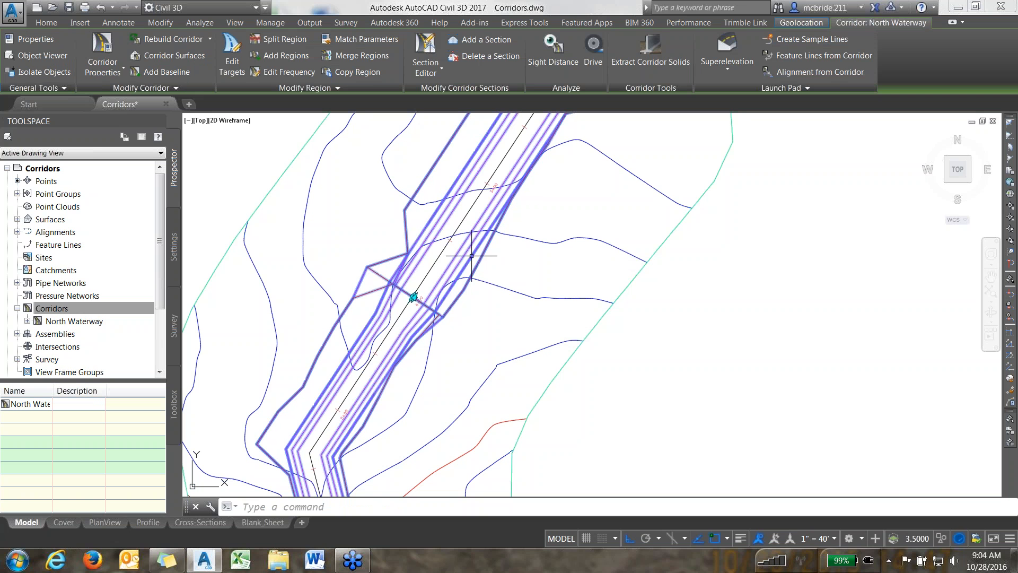
click(194, 61)
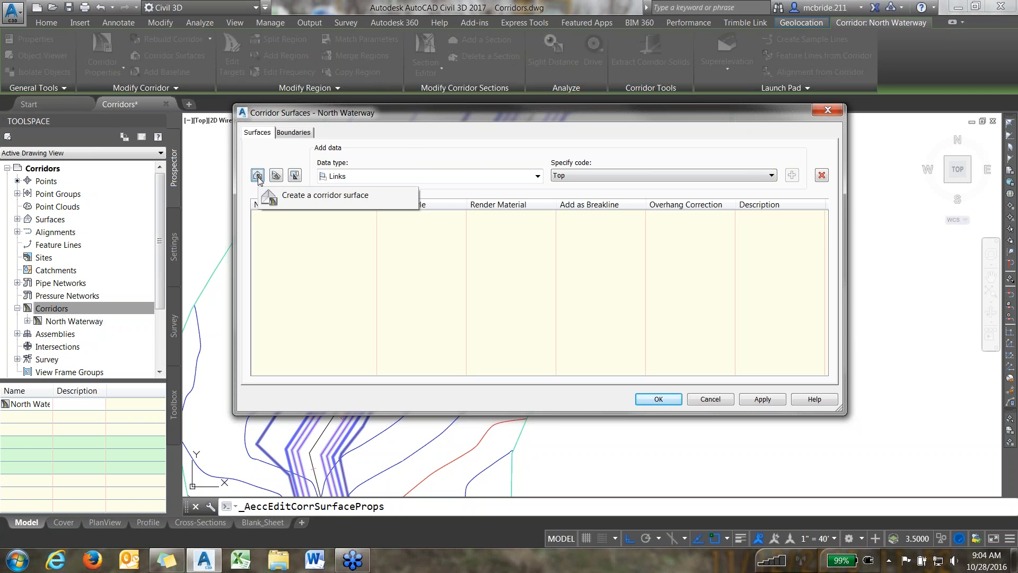
click(258, 175)
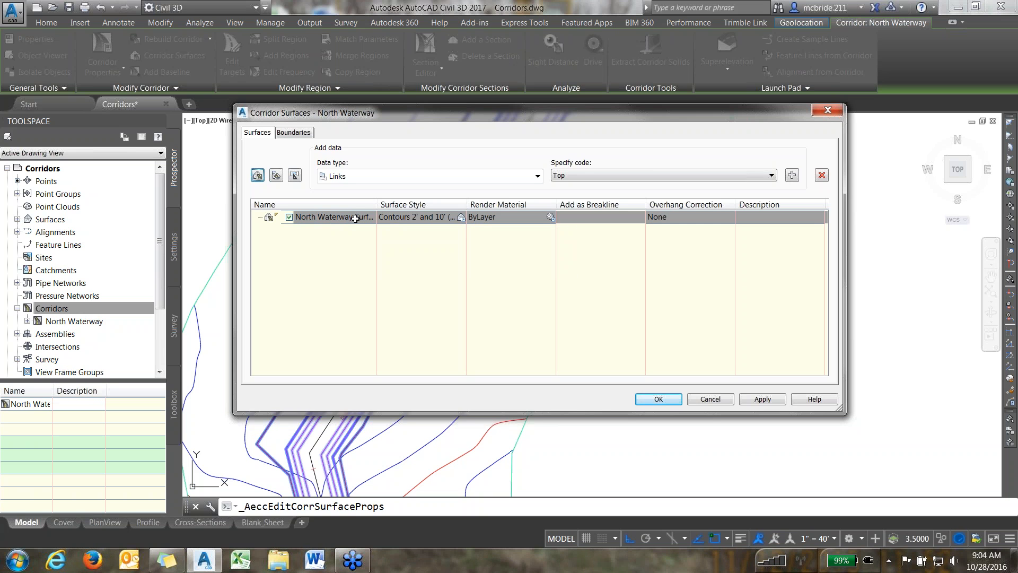
Step: Give the corridor surface the Contours 1' and 5' (Design) style and add the Top links as its data
click(425, 218)
click(461, 217)
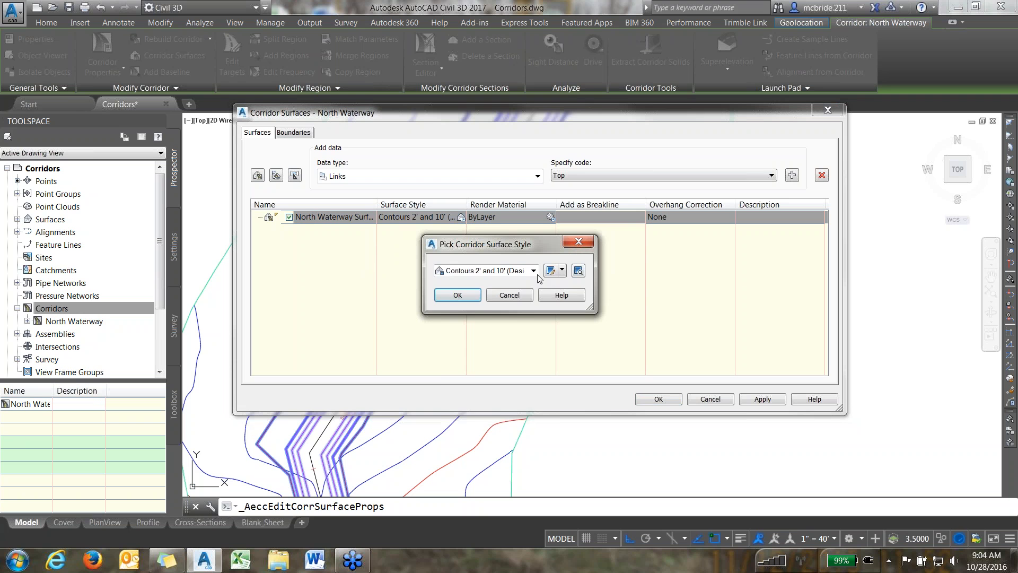
click(533, 271)
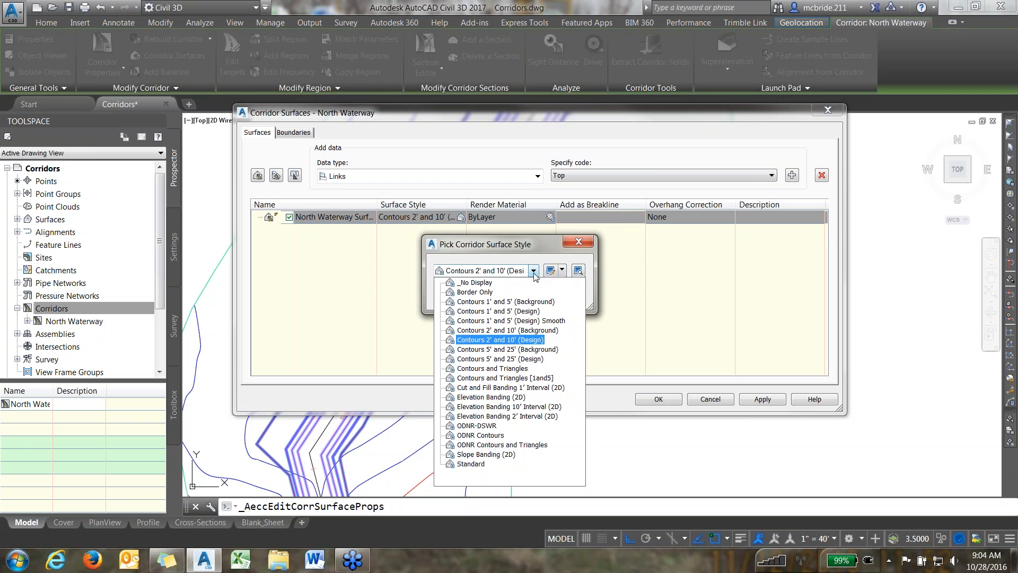
click(532, 311)
click(457, 295)
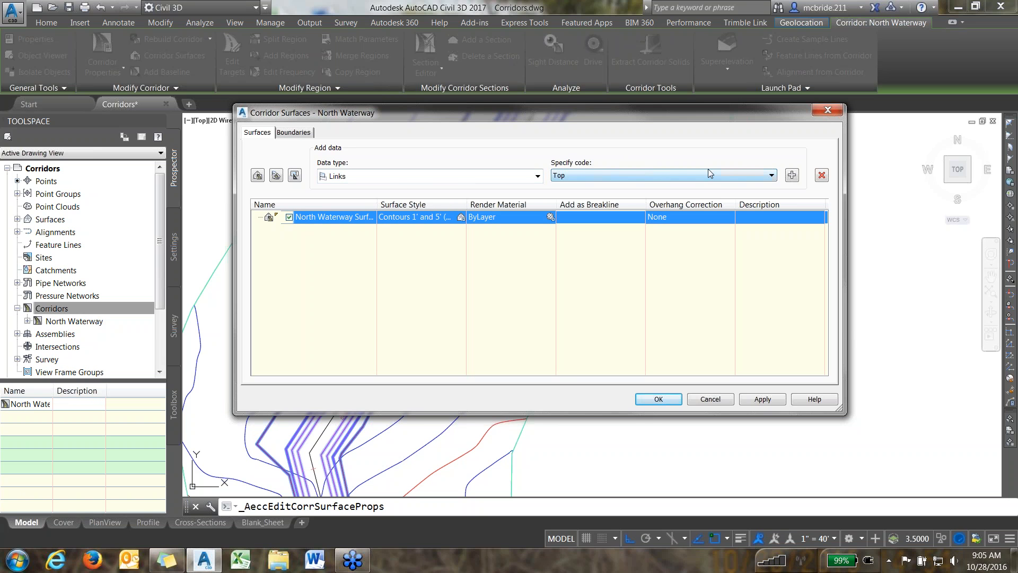
click(792, 176)
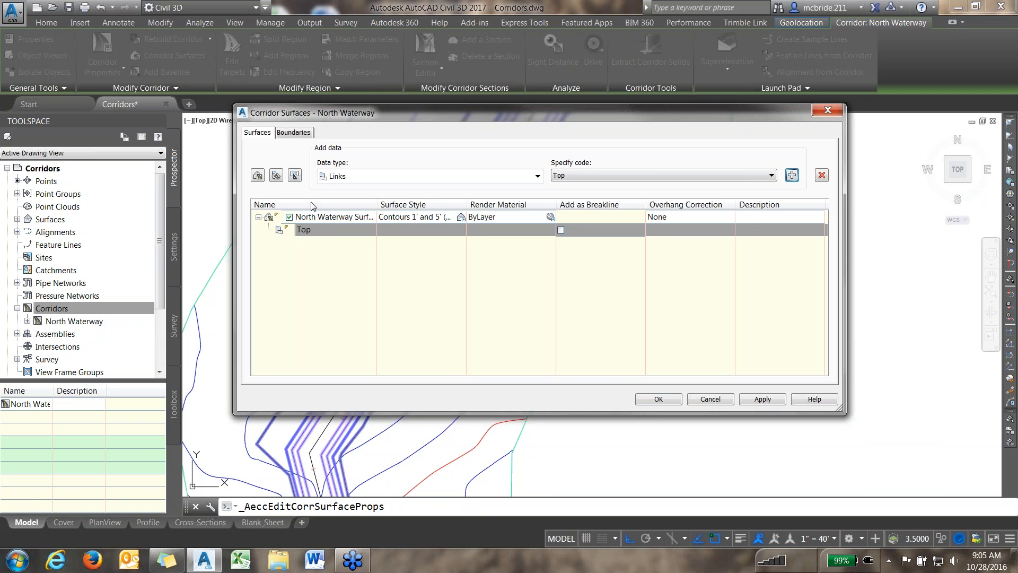
Step: Add an automatic Daylight boundary to the North Waterway corridor surface, rebuild the corridor and dismiss the event list
click(295, 133)
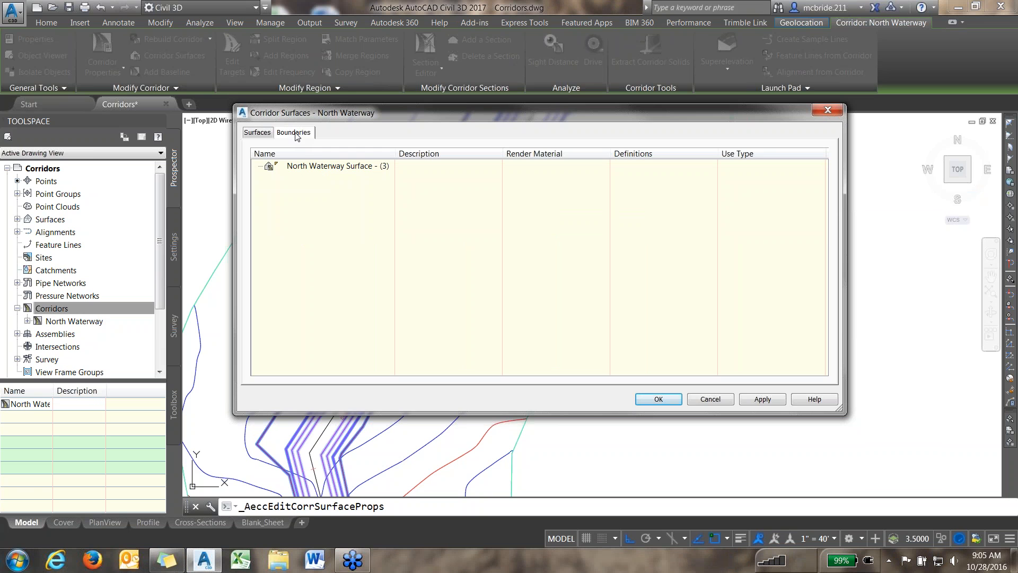
right_click(302, 166)
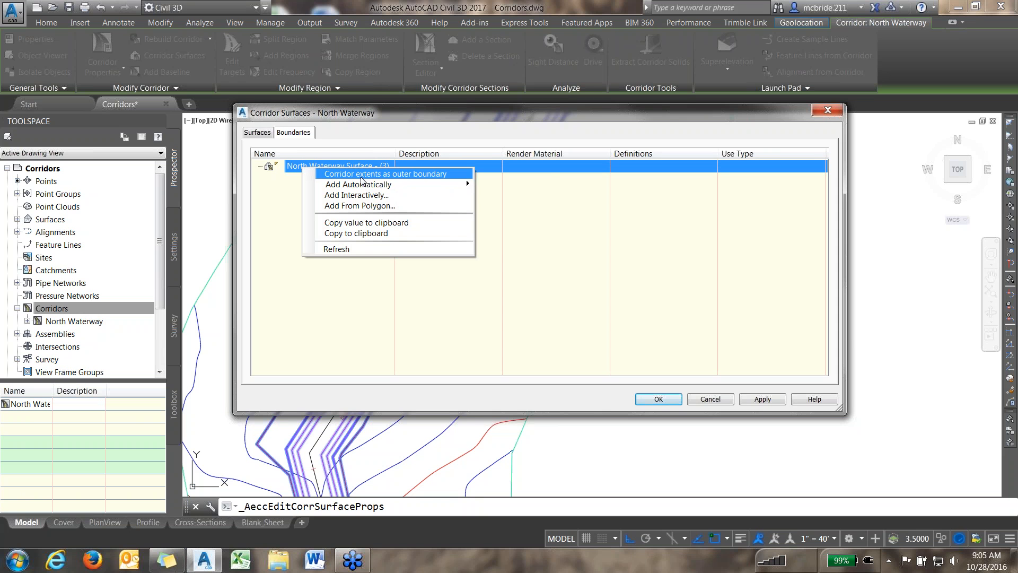
mouse_move(364, 185)
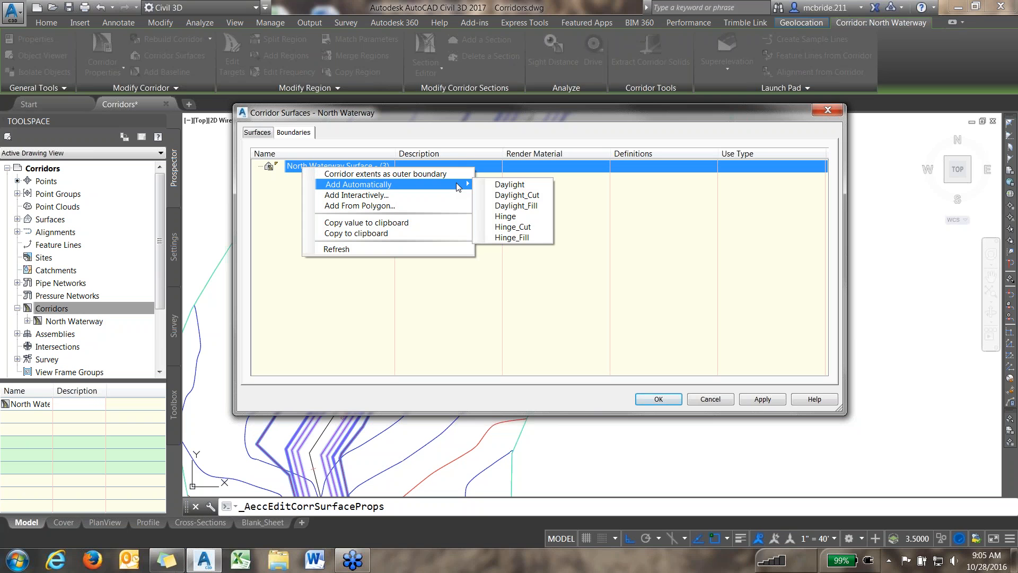
click(487, 184)
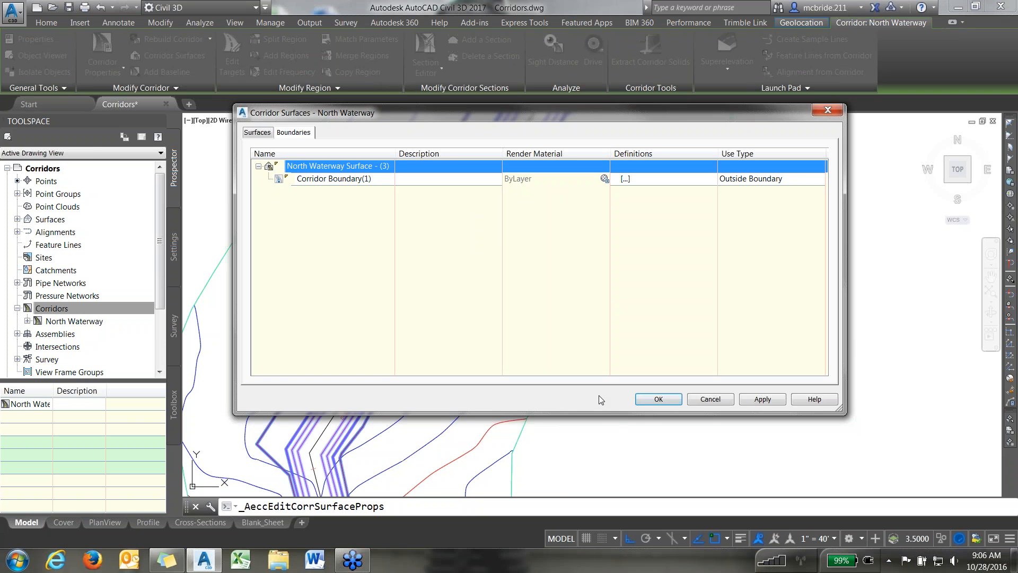
click(654, 401)
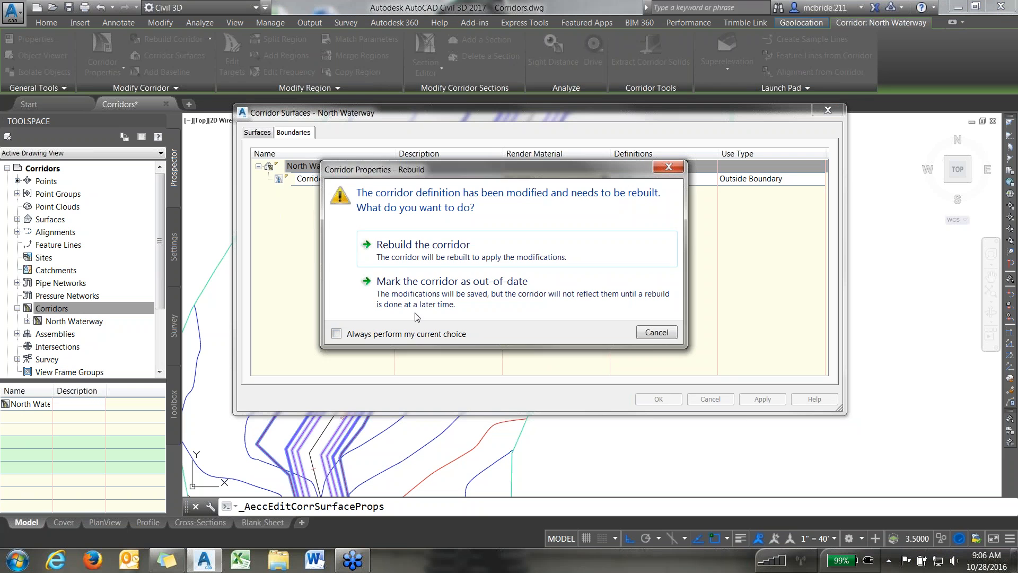
click(455, 258)
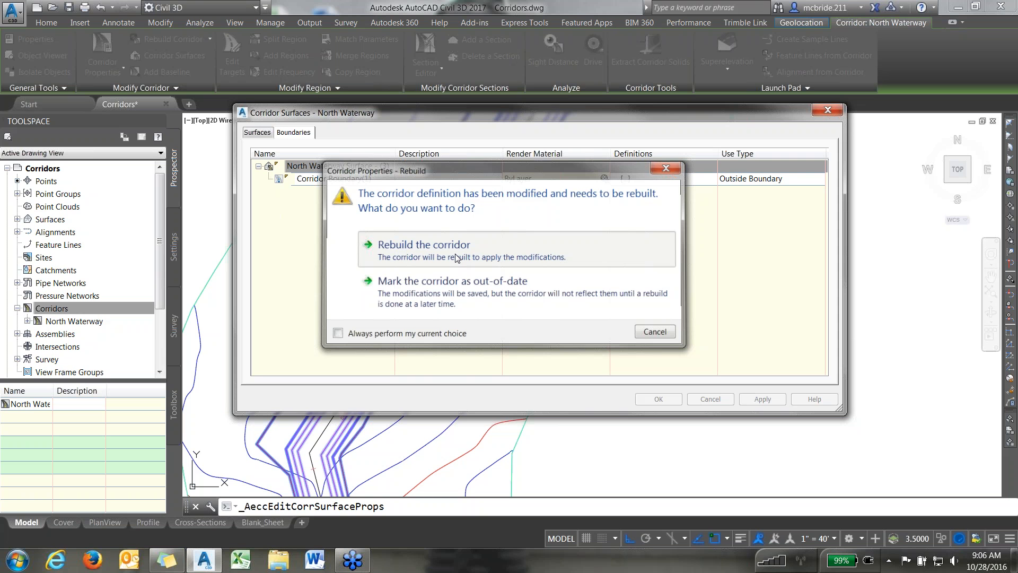
click(456, 258)
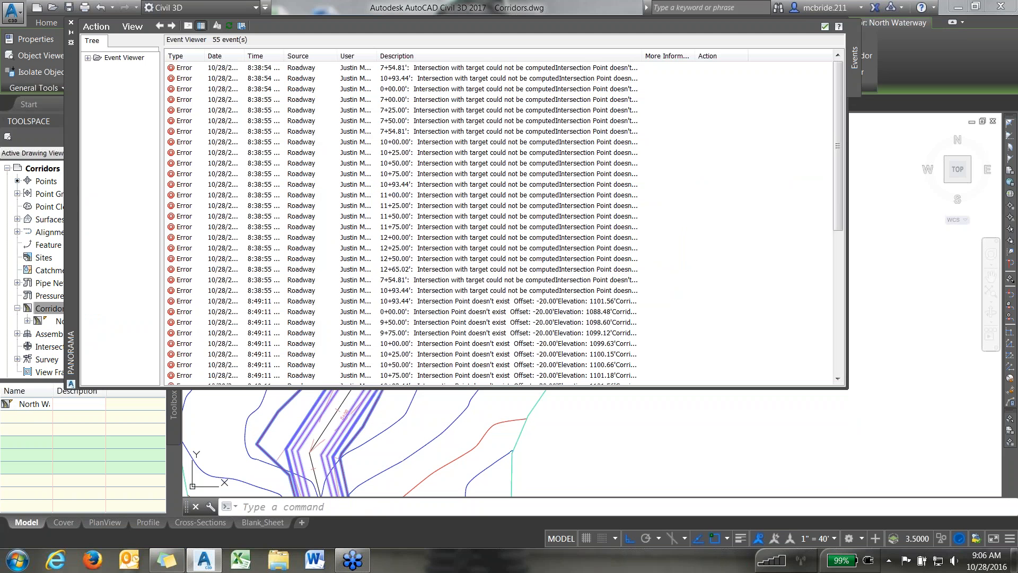
click(825, 27)
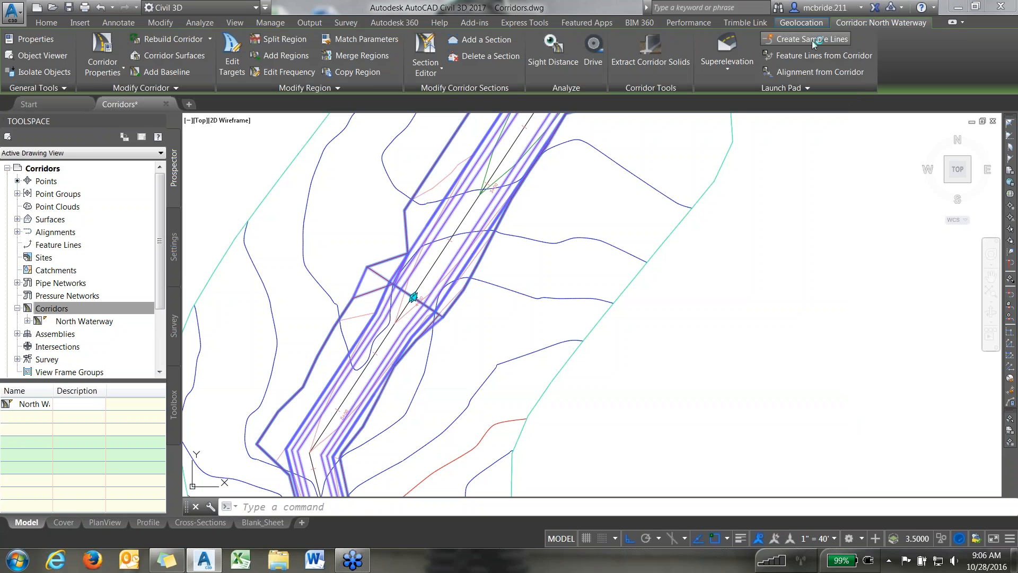
Step: Select the new corridor surface in plan to check its extents, and clear the selection
key(Escape)
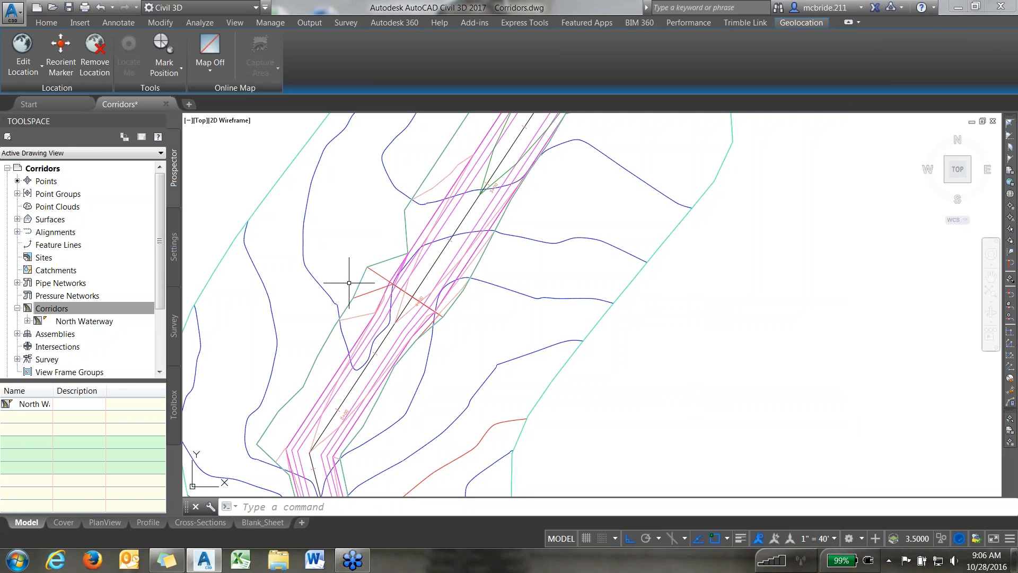
click(353, 316)
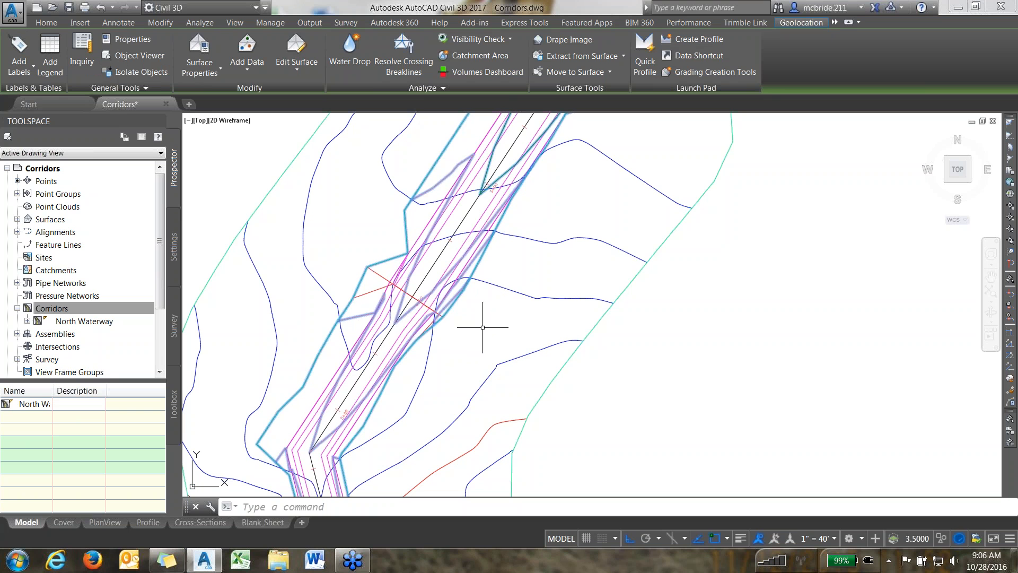
mouse_move(482, 329)
key(Escape)
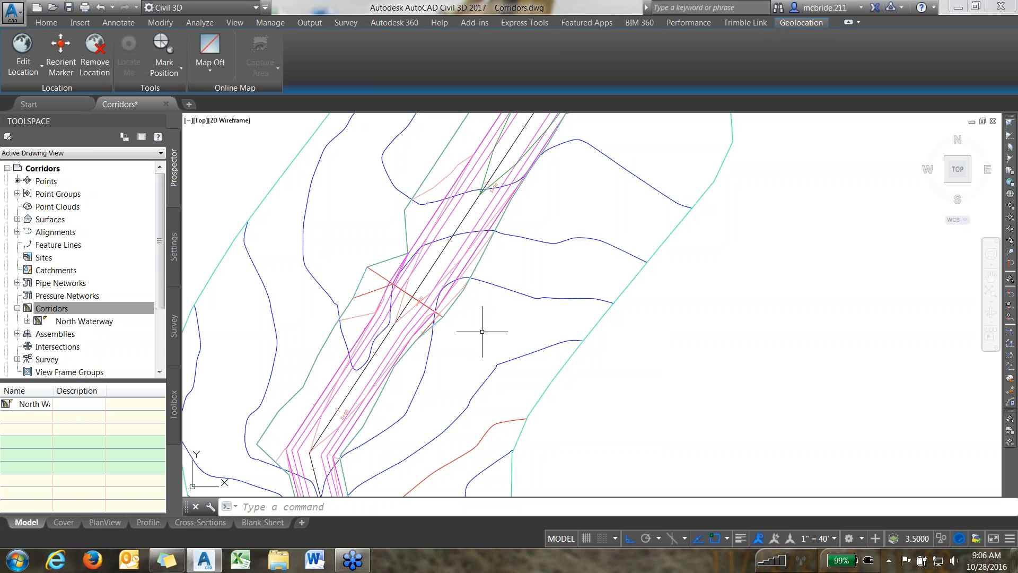
Step: Turn off the C-ROAD-CORR and C-ROAD-CORR-BNDY layers and regenerate the whole drawing
click(52, 23)
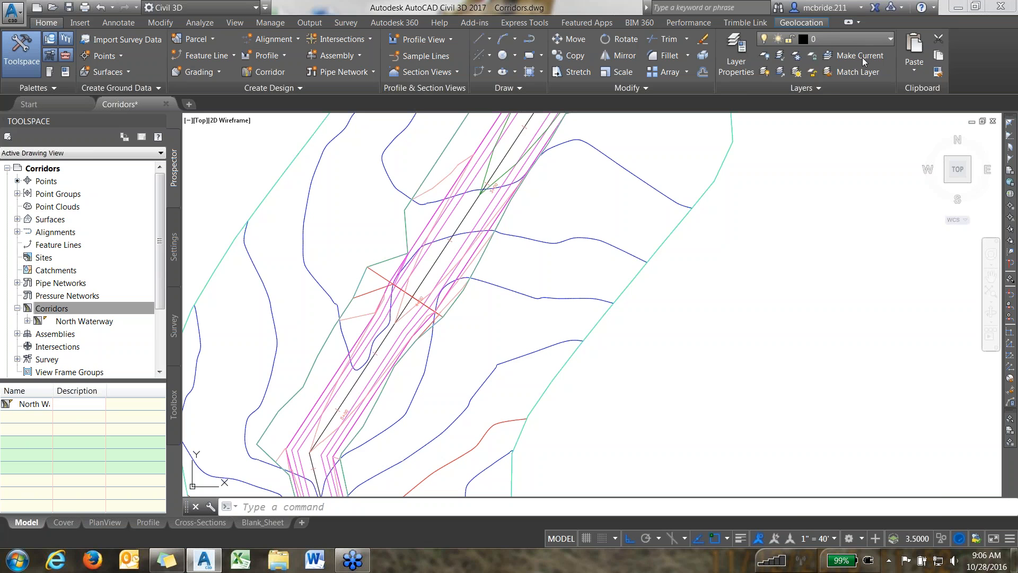
click(862, 40)
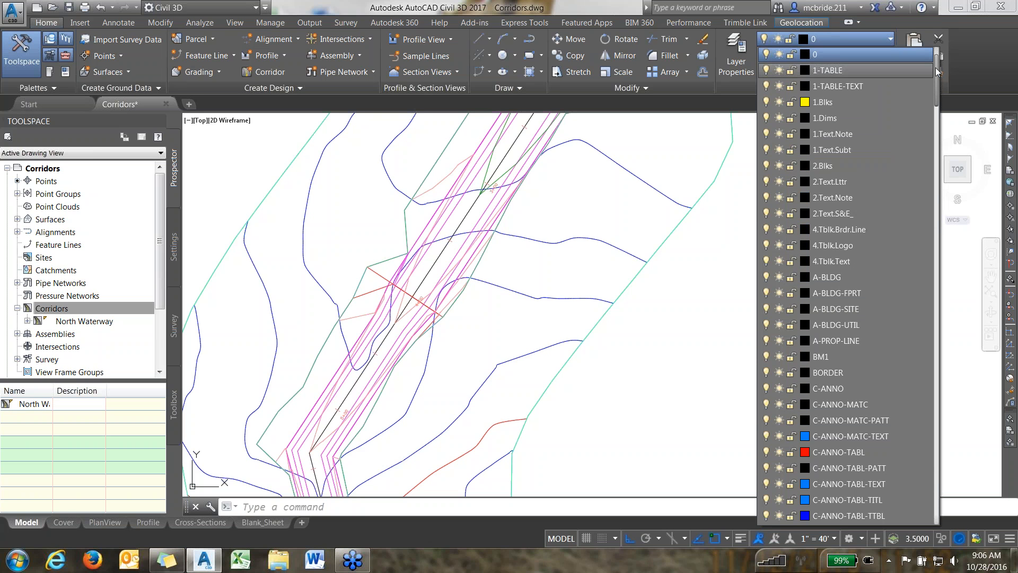
drag(935, 69, 949, 159)
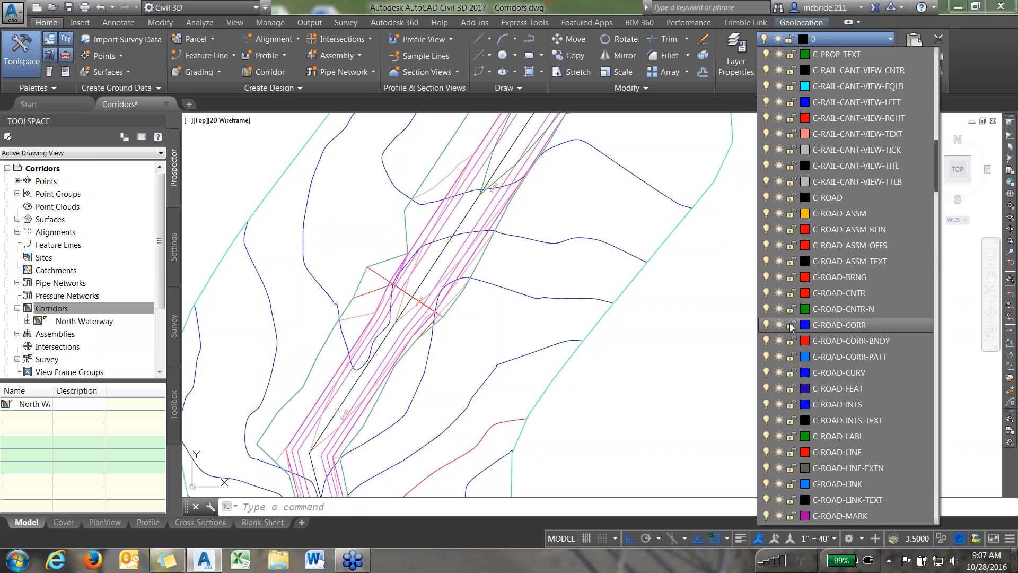
click(766, 325)
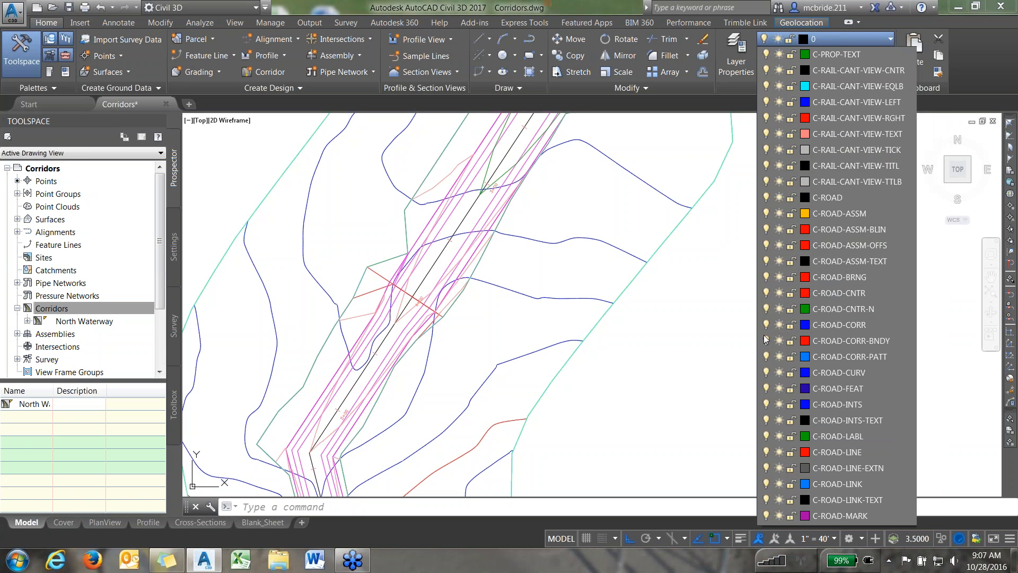
click(766, 341)
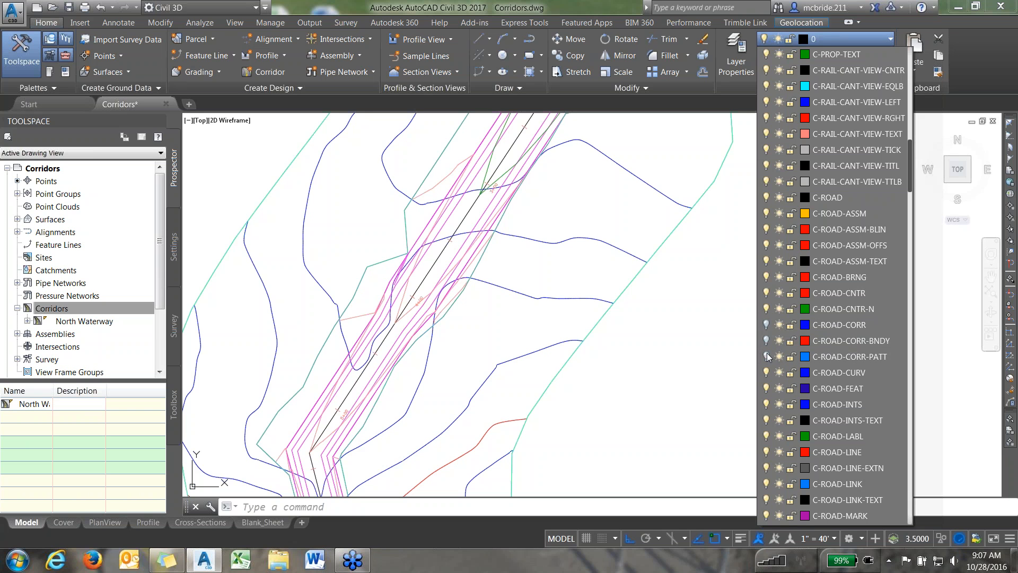
click(699, 359)
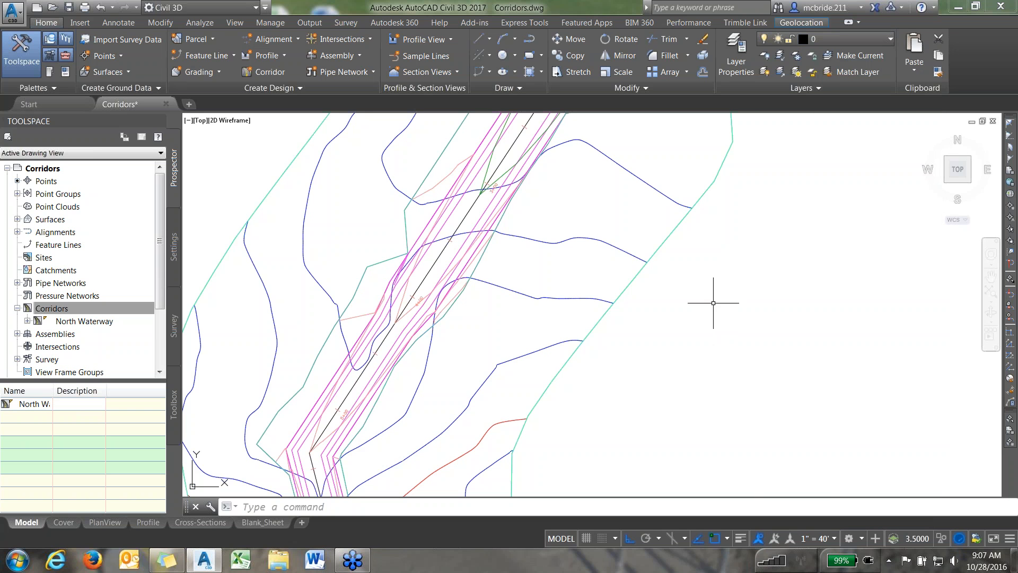
text(rea)
key(Return)
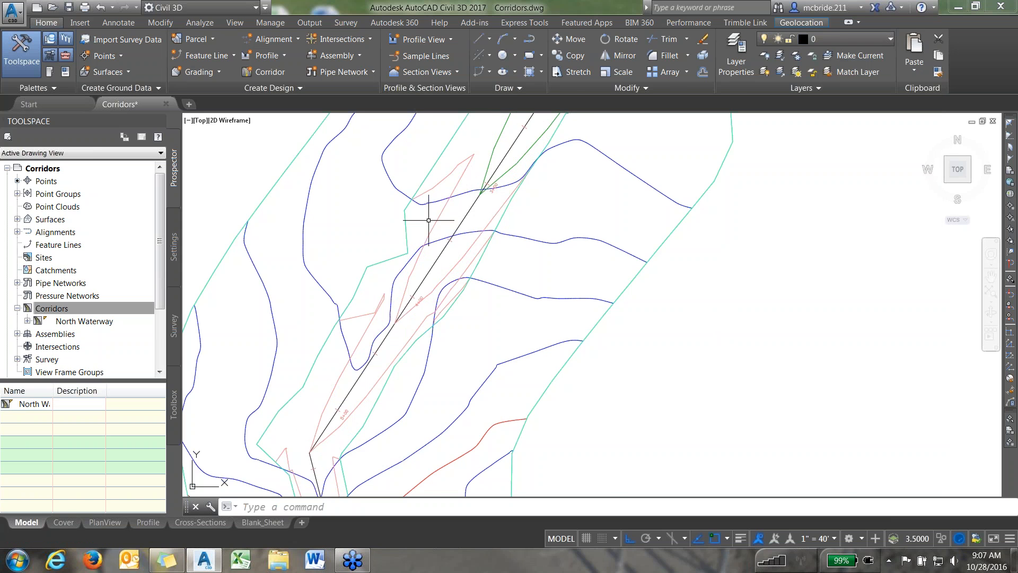
Step: Examine how the corridor surface contours meet the existing ground contours between stations 3+00 and 4+00
scroll(429, 220, up, 2)
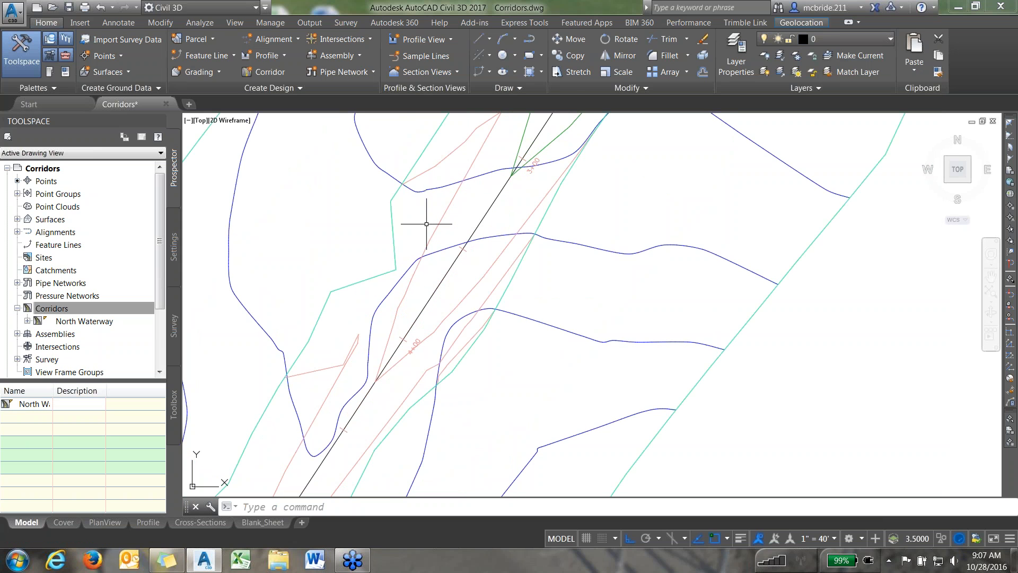
scroll(427, 224, up, 2)
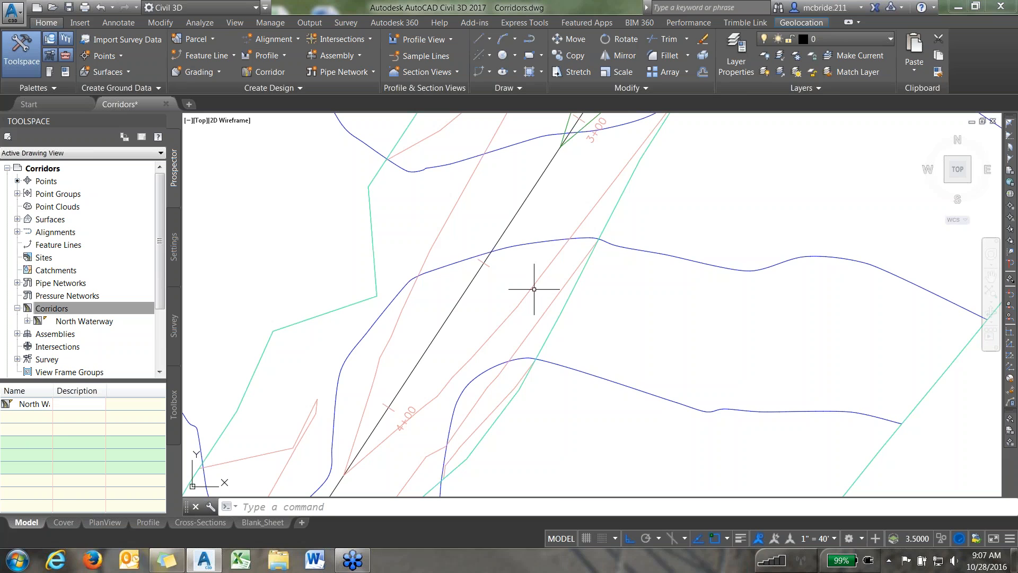
click(534, 289)
key(Escape)
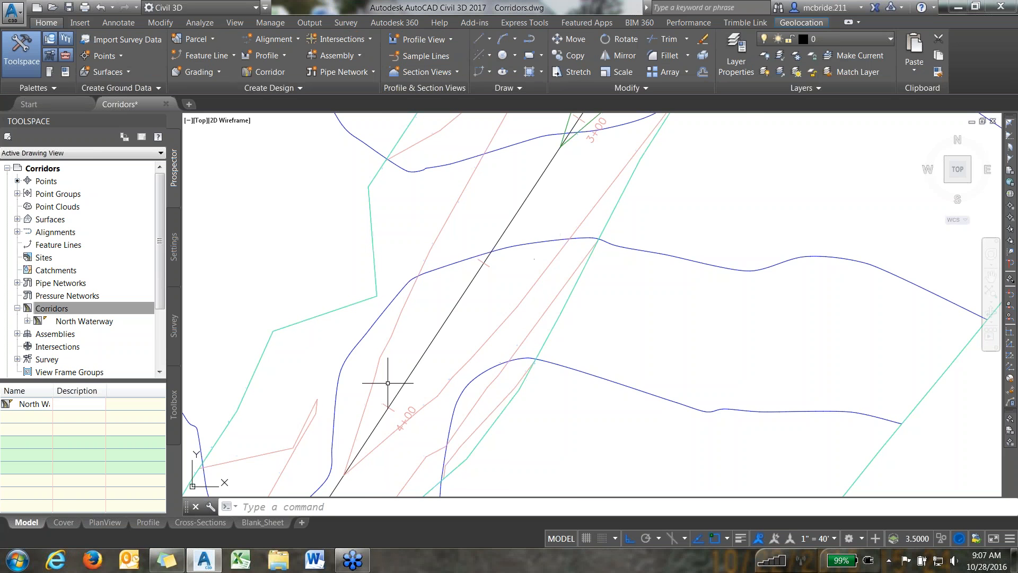
scroll(388, 383, down, 2)
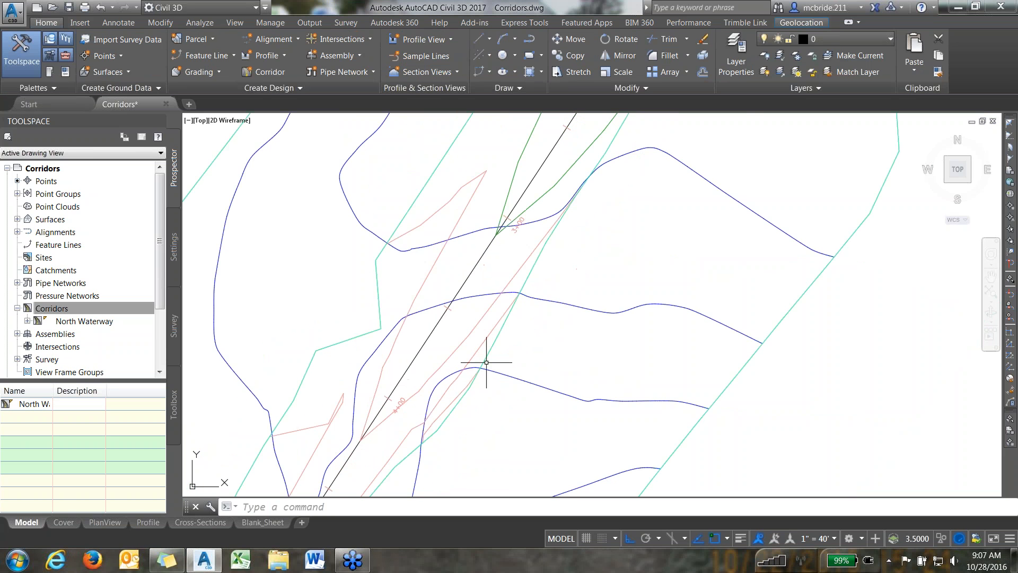
scroll(487, 362, down, 2)
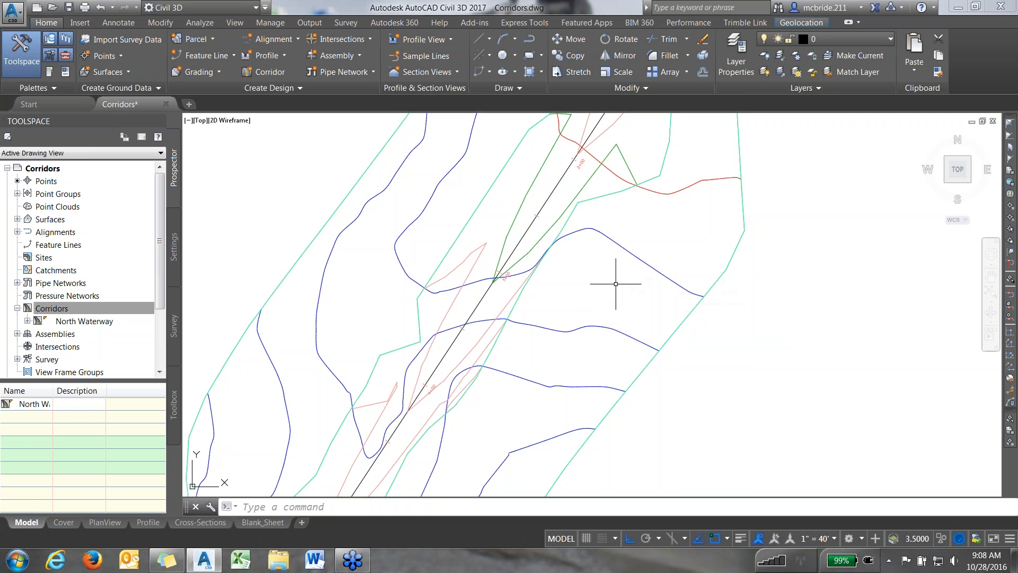
mouse_move(596, 285)
Step: Copy the existing ground surface in place, enabling Endpoint object snap and using the same endpoint as base and second point
click(571, 55)
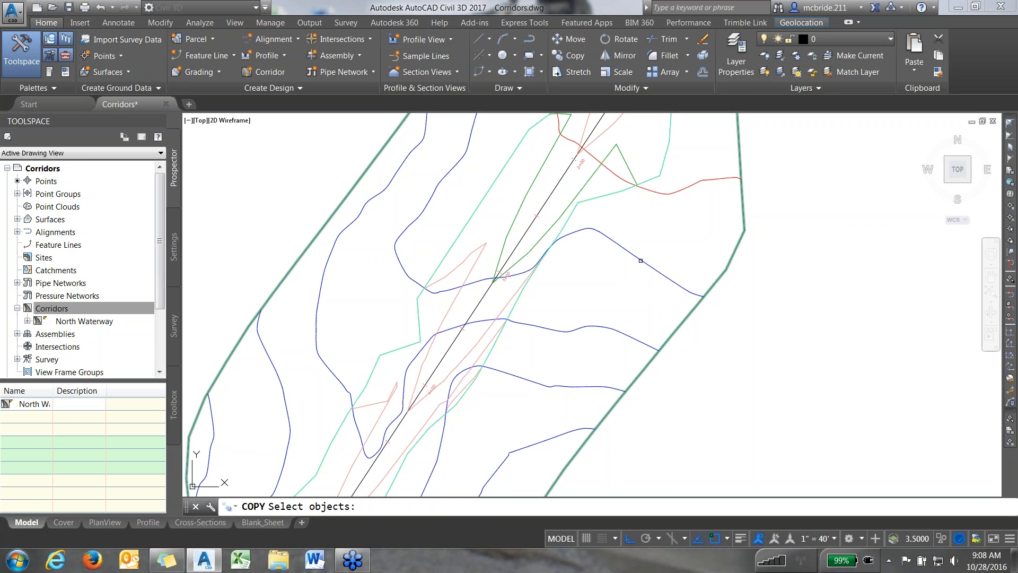
click(640, 260)
key(Return)
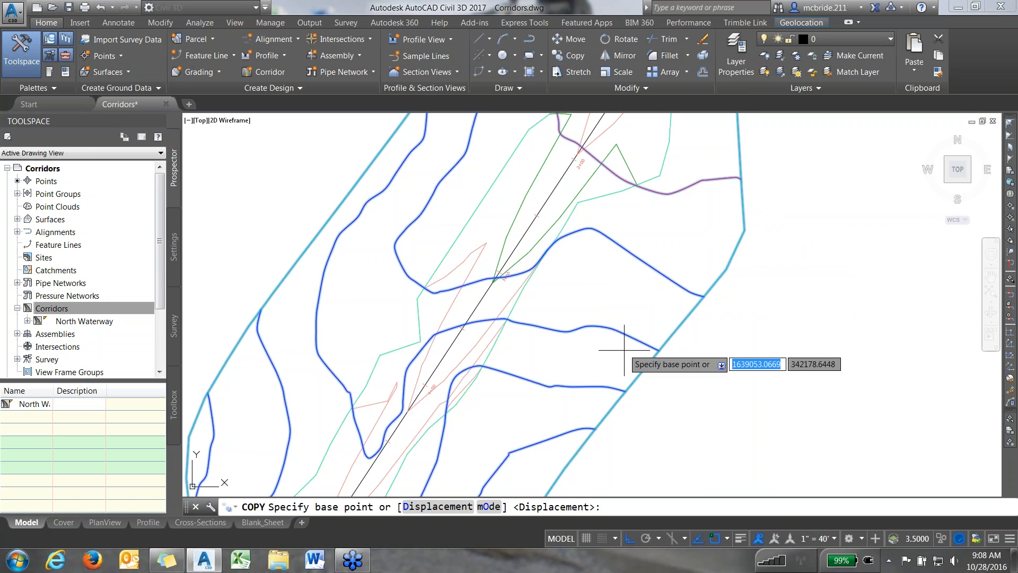
click(727, 534)
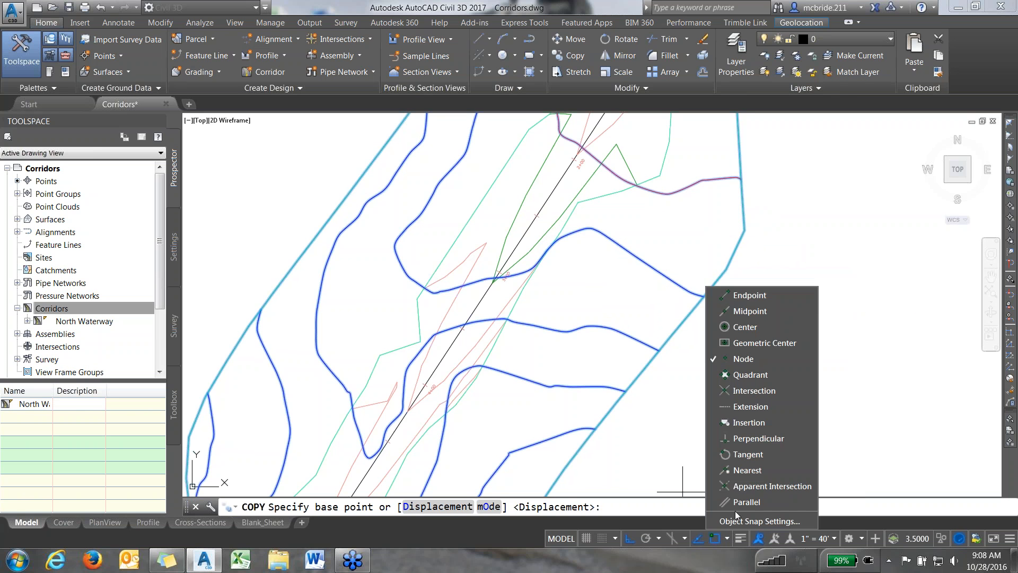
click(758, 294)
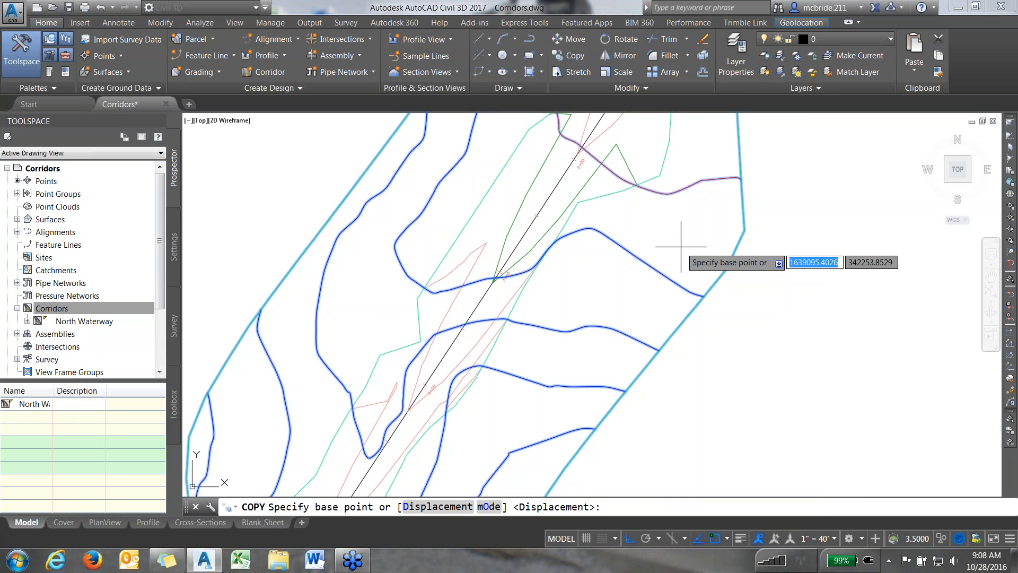
click(538, 216)
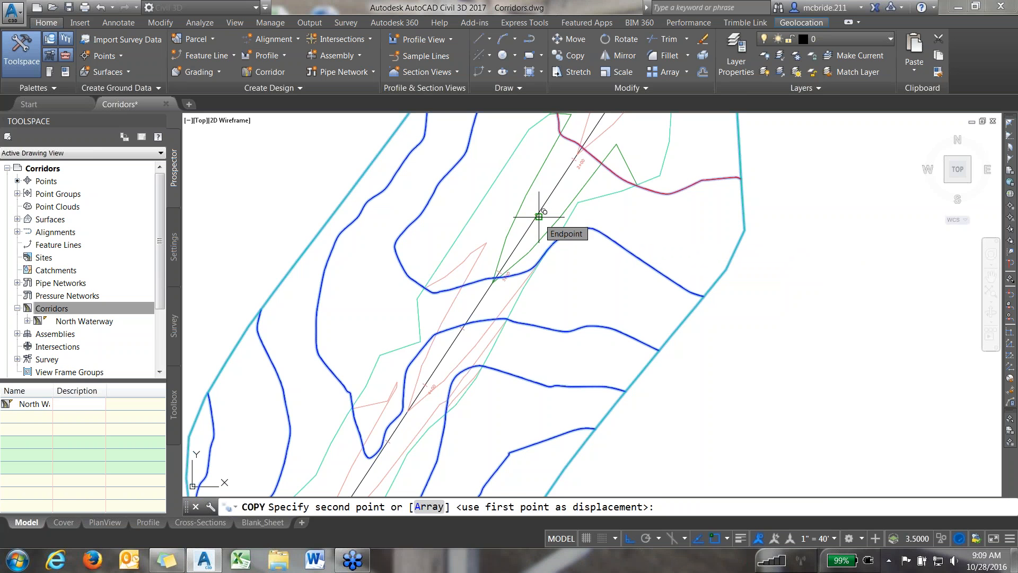
click(538, 217)
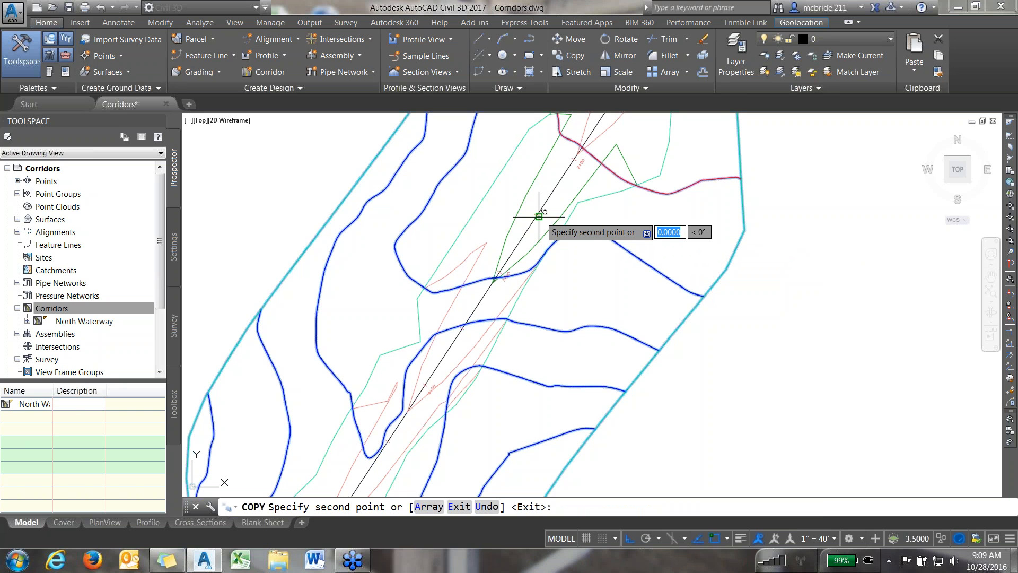
key(Escape)
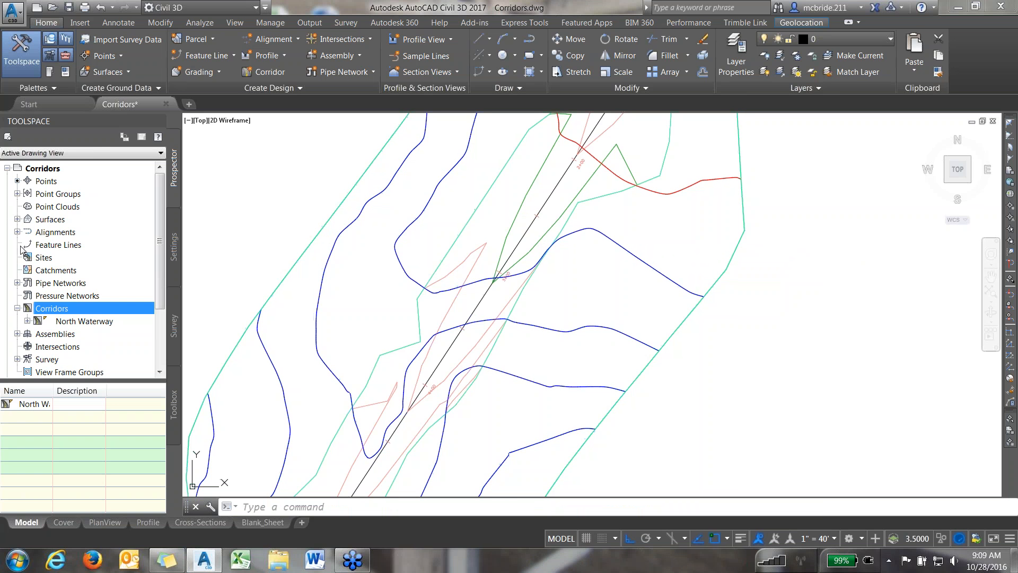
Step: Rename the copied existing ground surface Points EG (1) as Combined FG
click(17, 219)
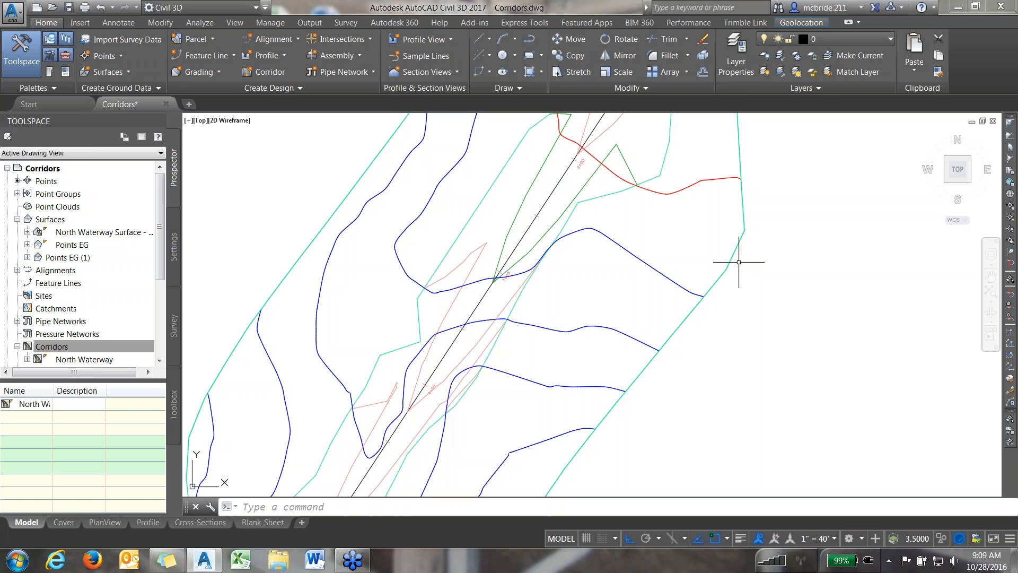
mouse_move(731, 267)
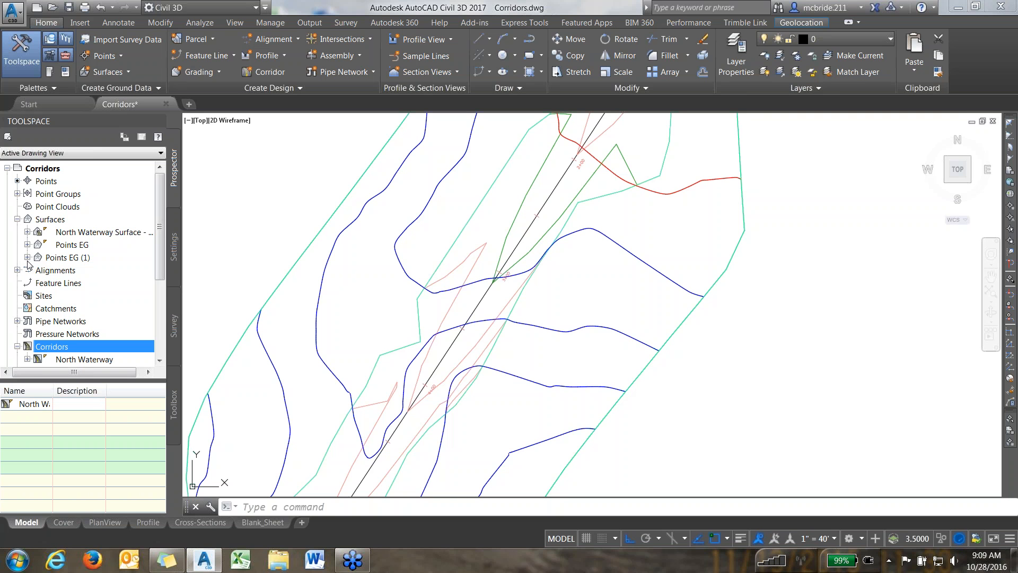
right_click(65, 260)
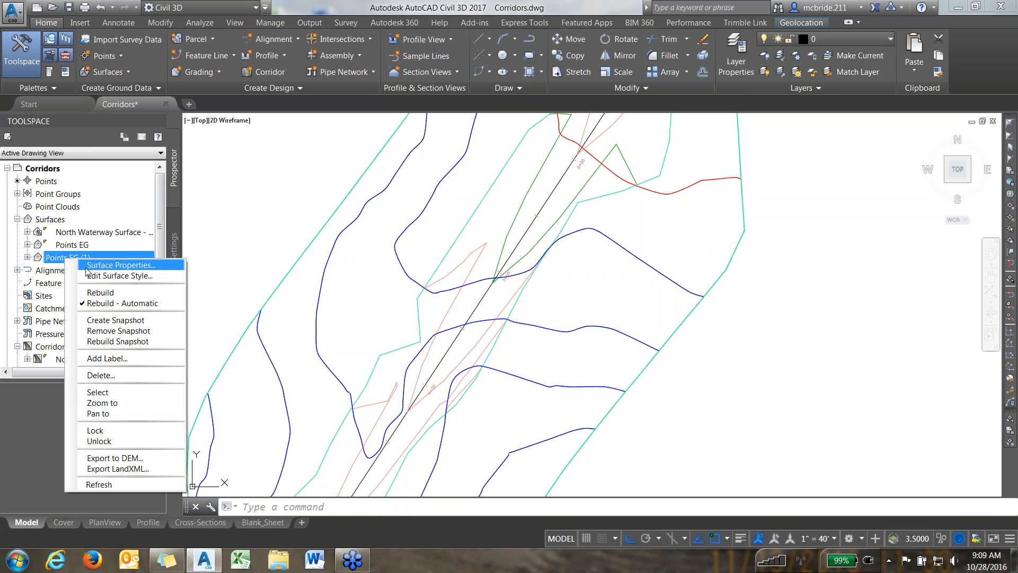
click(87, 267)
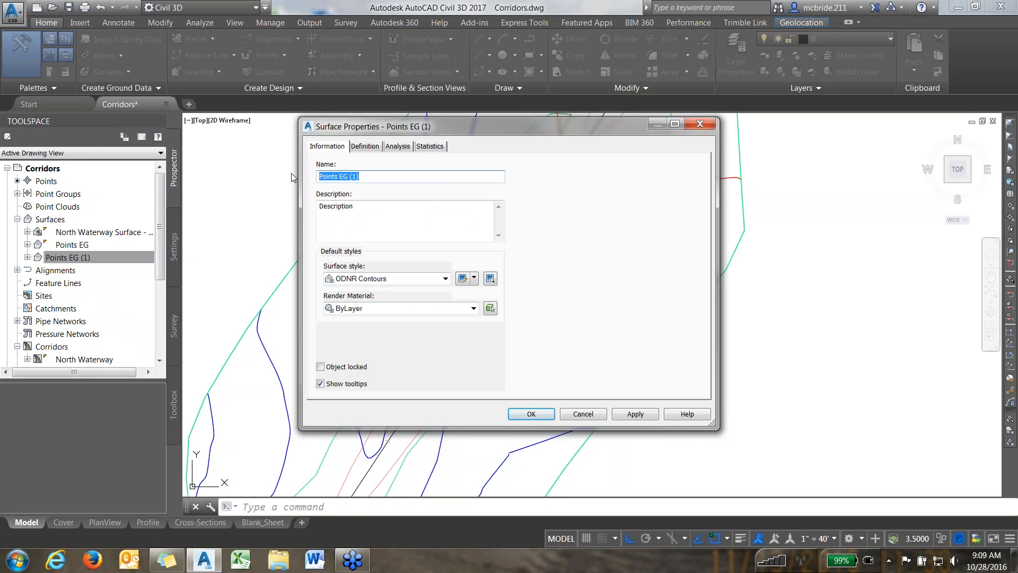
text(Combined FG)
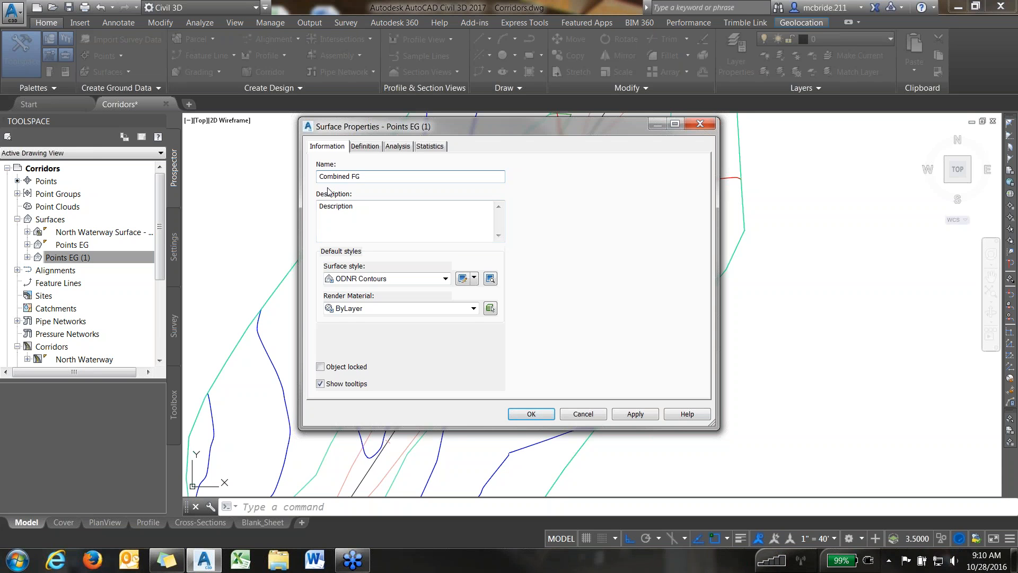
click(528, 418)
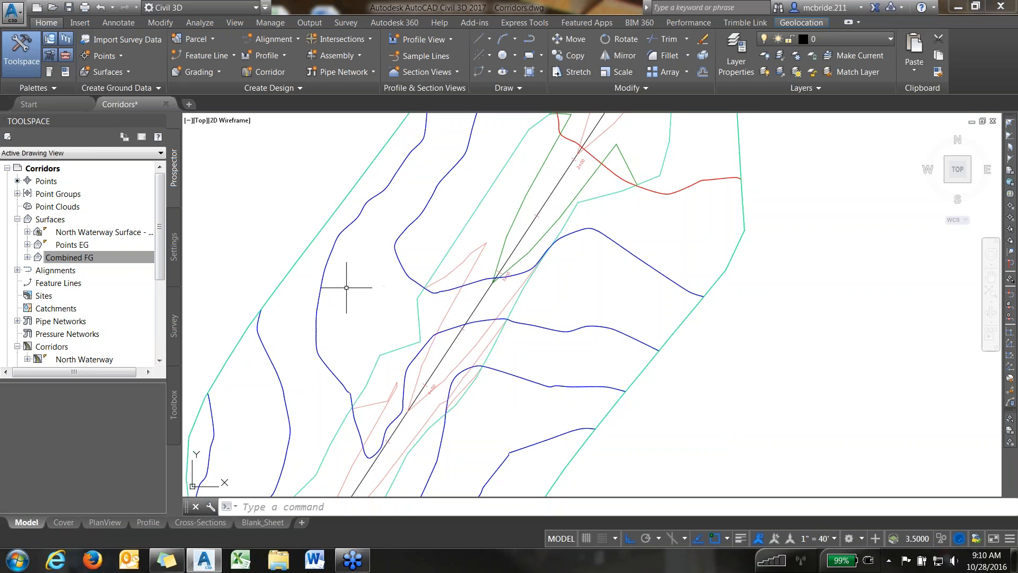
Step: Paste the North Waterway Surface - (3) into the Combined FG surface as a surface edit
click(85, 258)
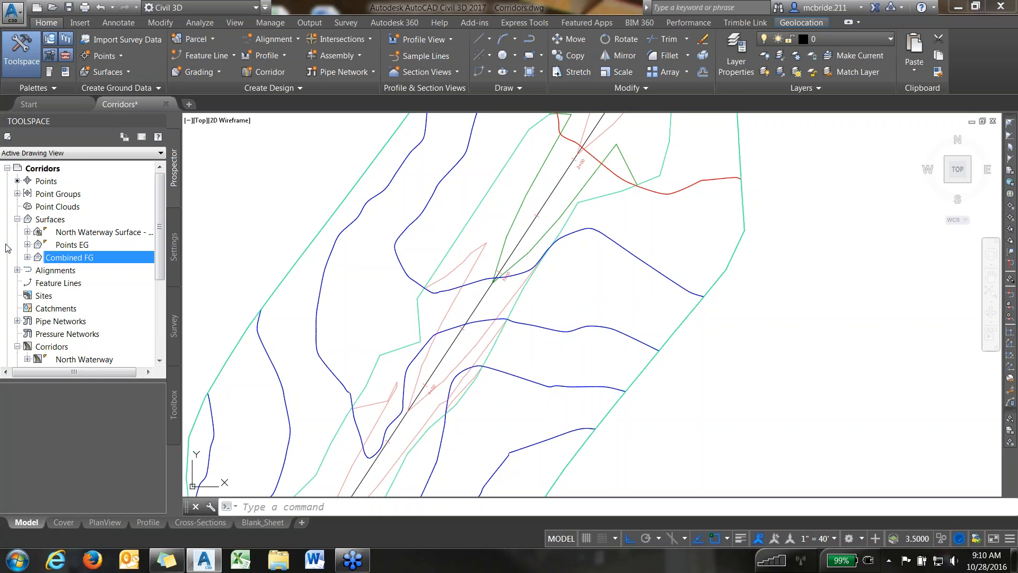
click(27, 258)
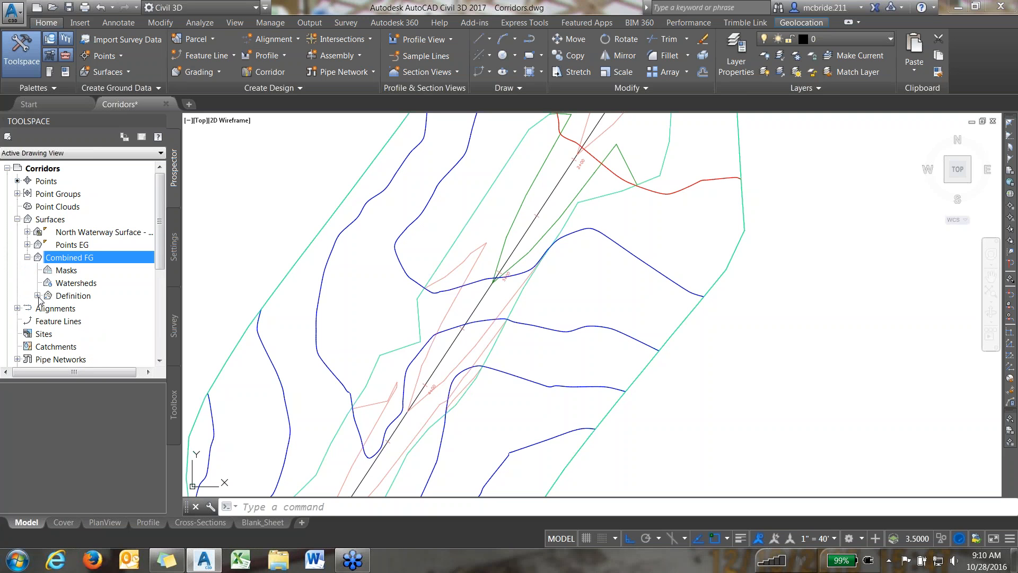
click(37, 295)
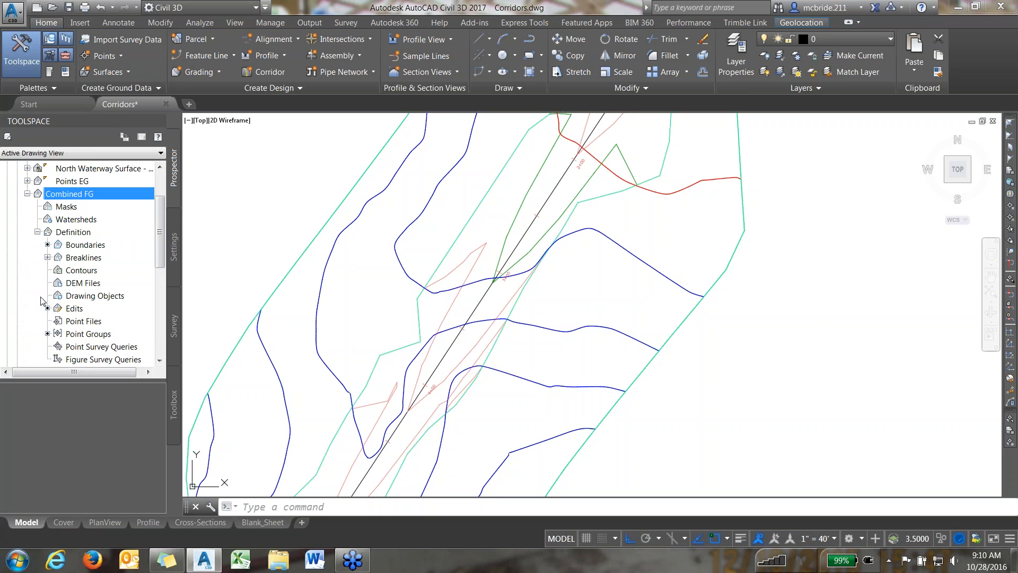
right_click(77, 312)
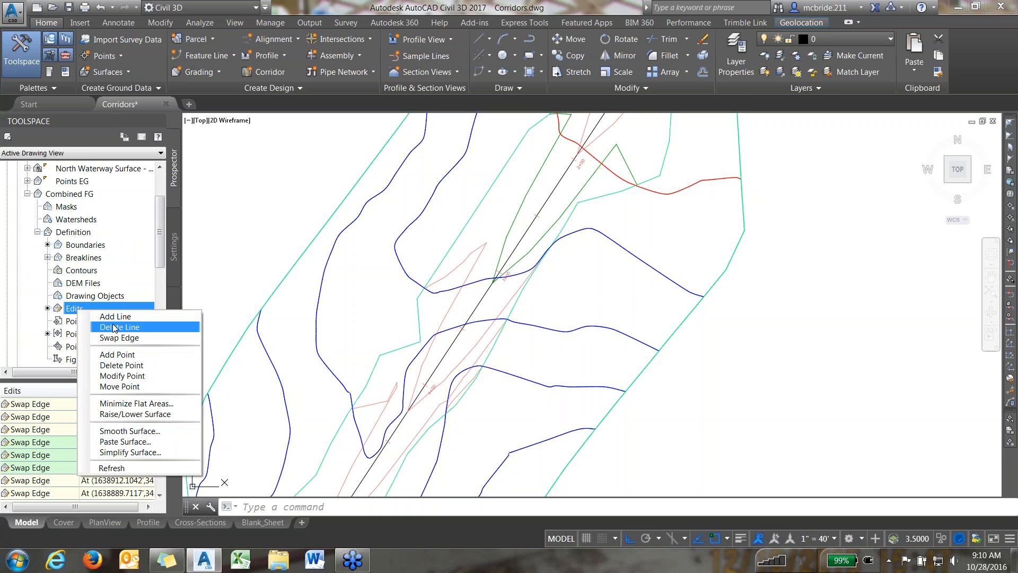
click(148, 442)
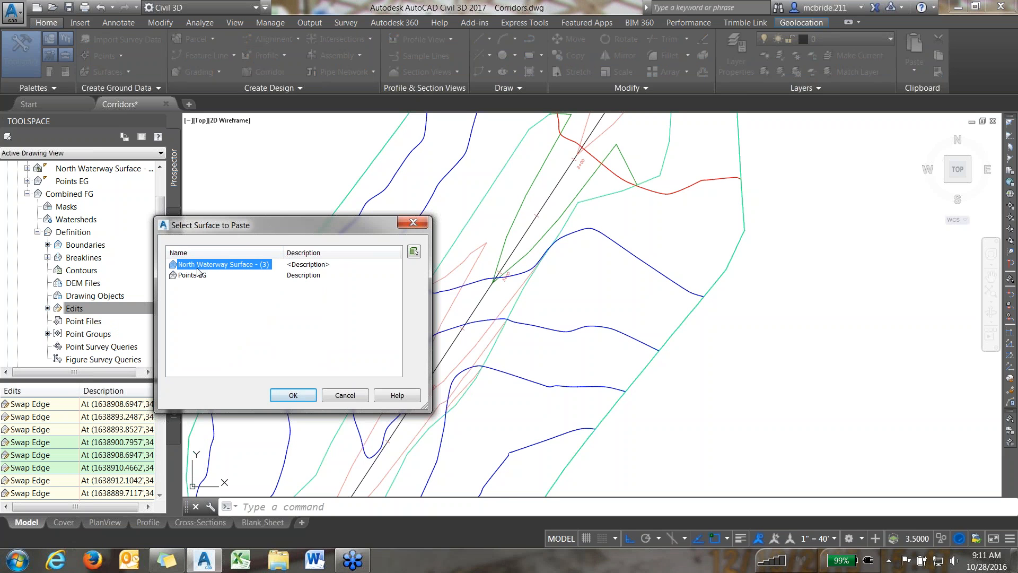
click(297, 396)
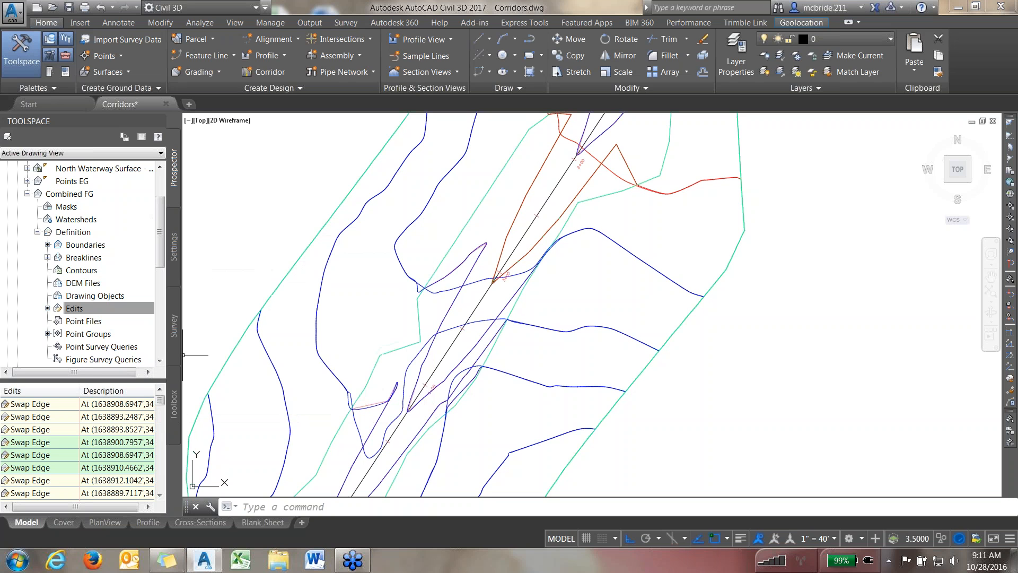
Step: Set the surface style of the Points EG surface to _No Display
click(27, 194)
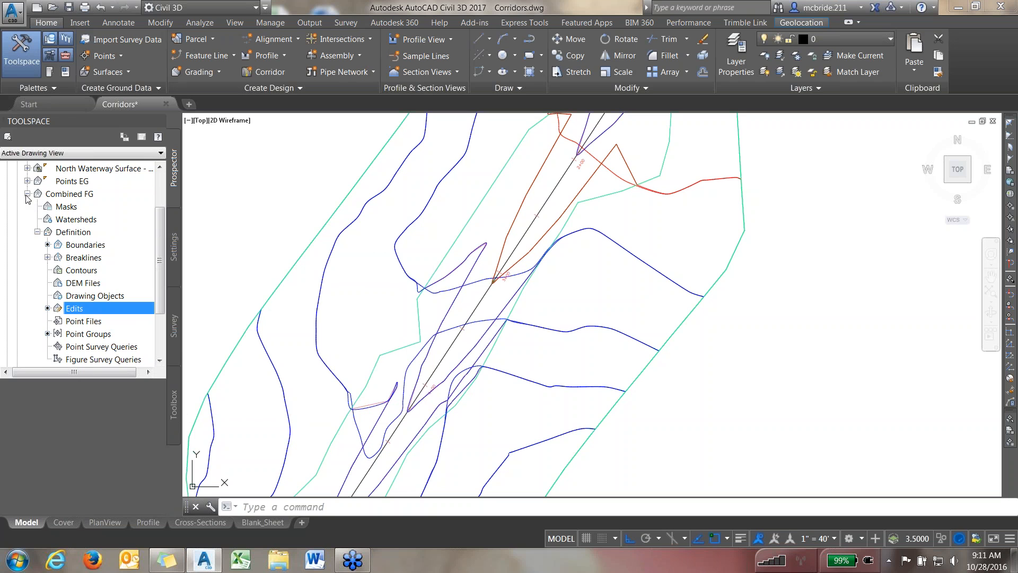
scroll(66, 249, up, 2)
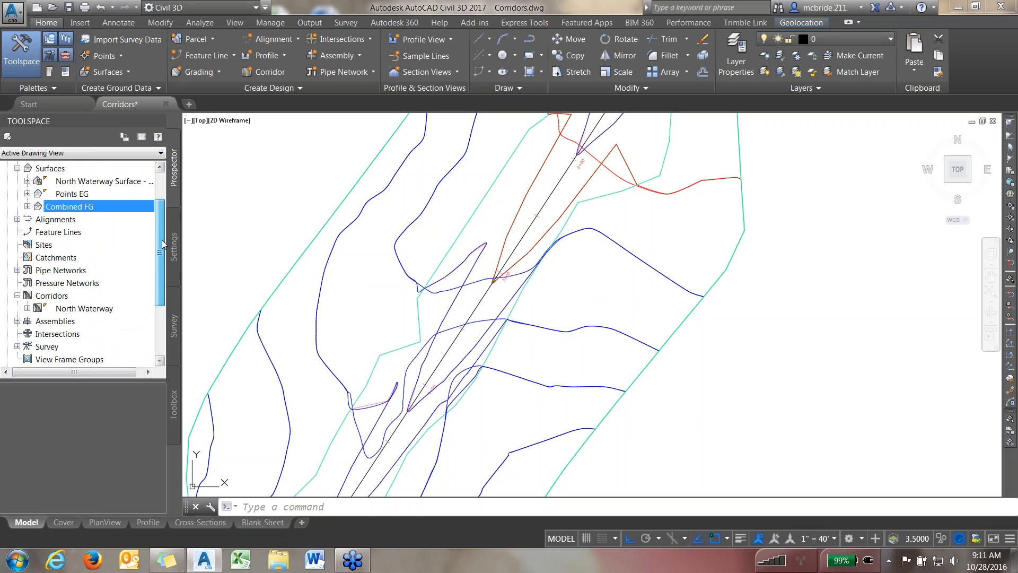
right_click(67, 250)
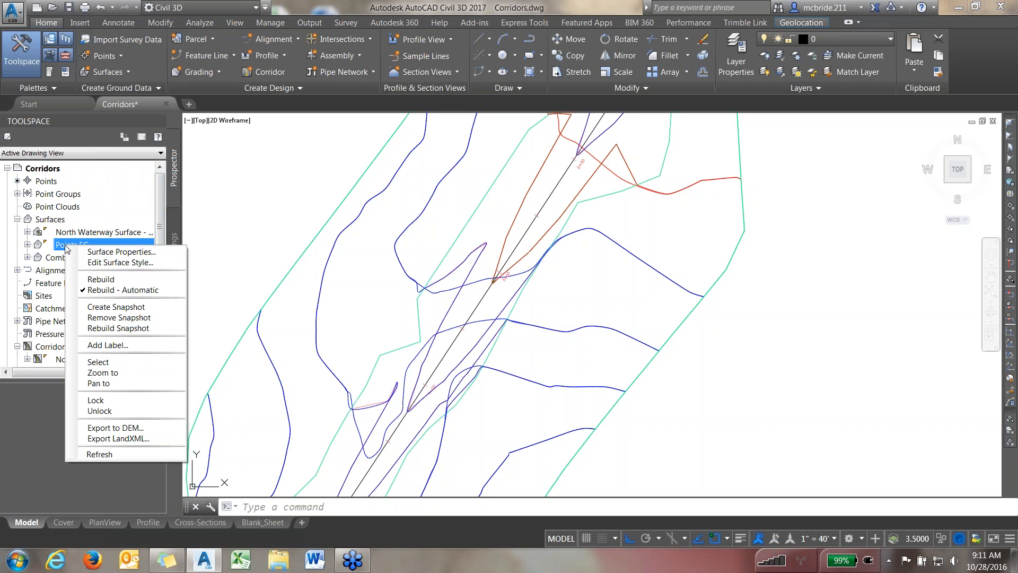
click(98, 252)
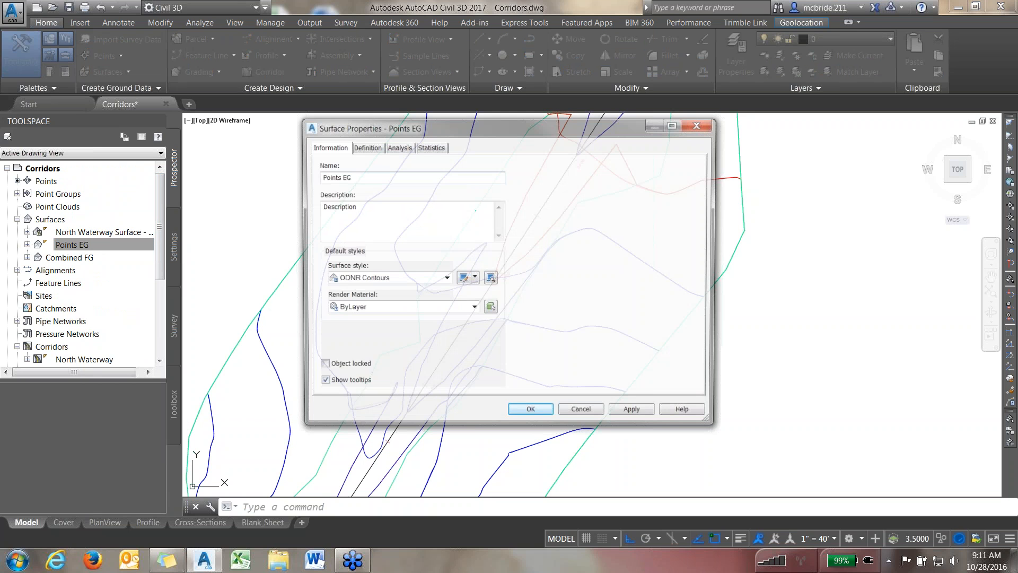
click(445, 278)
click(375, 296)
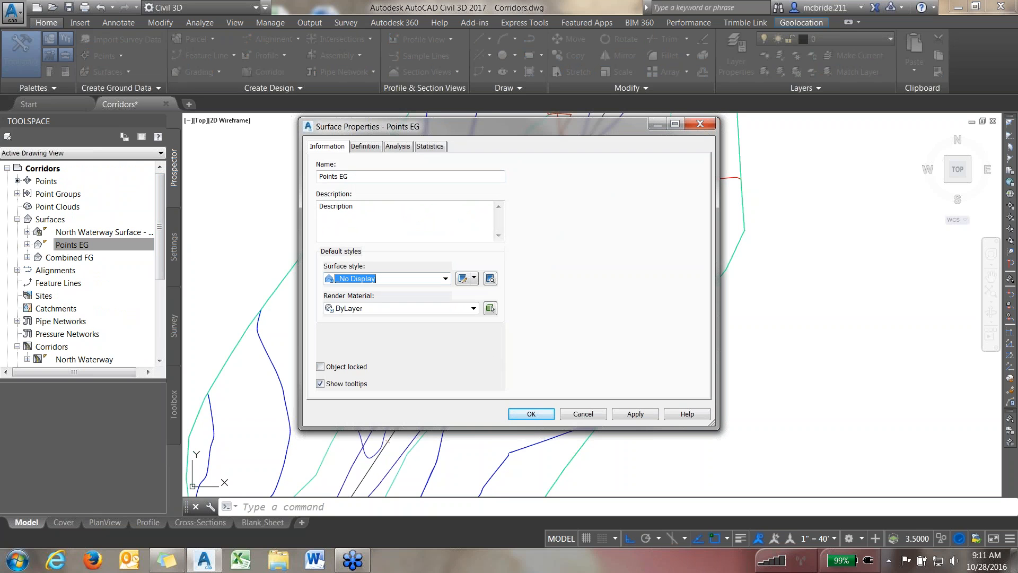
click(531, 413)
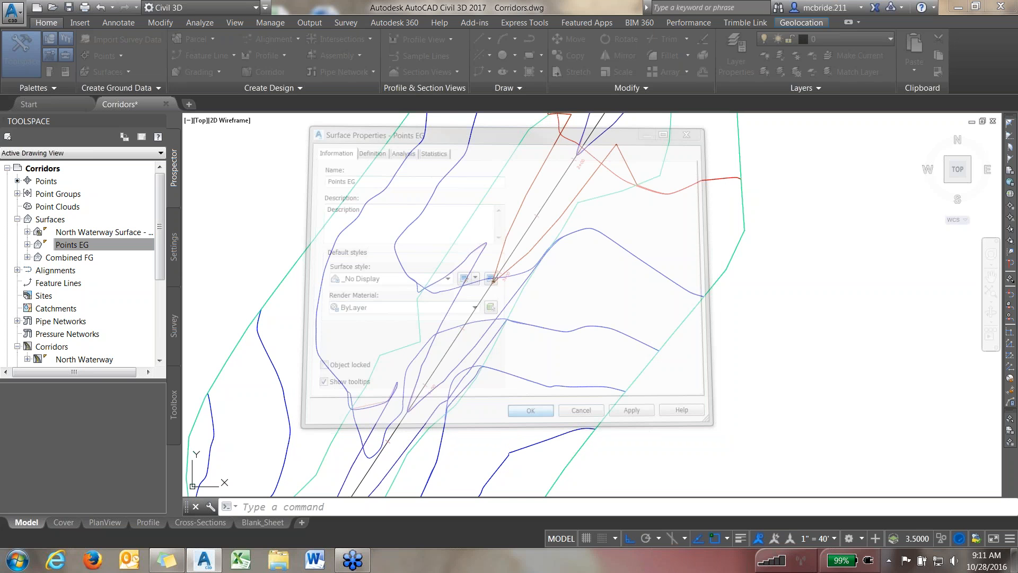
Step: Set the surface style of North Waterway Surface - (3) to _No Display
double_click(89, 234)
click(445, 278)
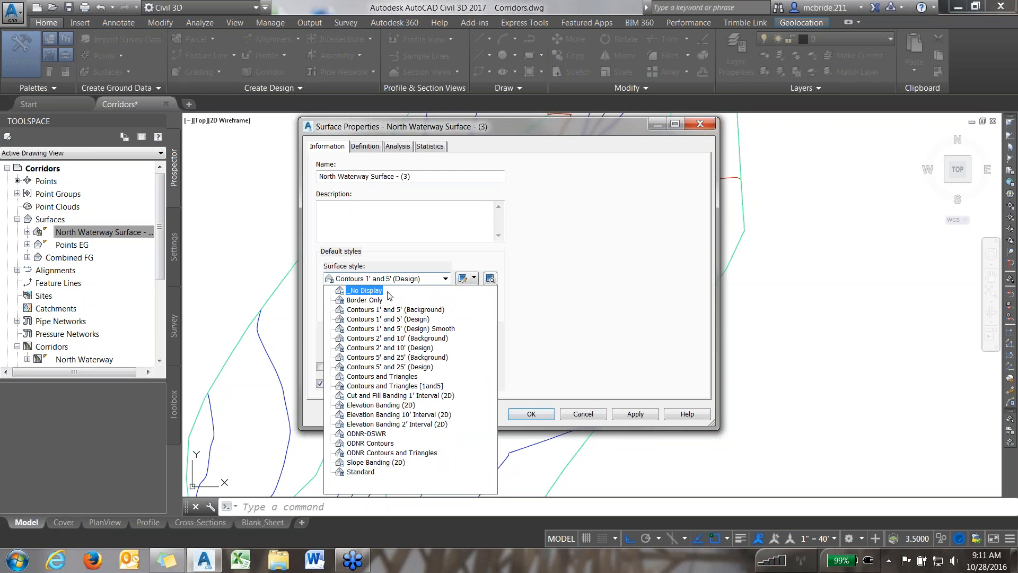
click(366, 290)
click(532, 414)
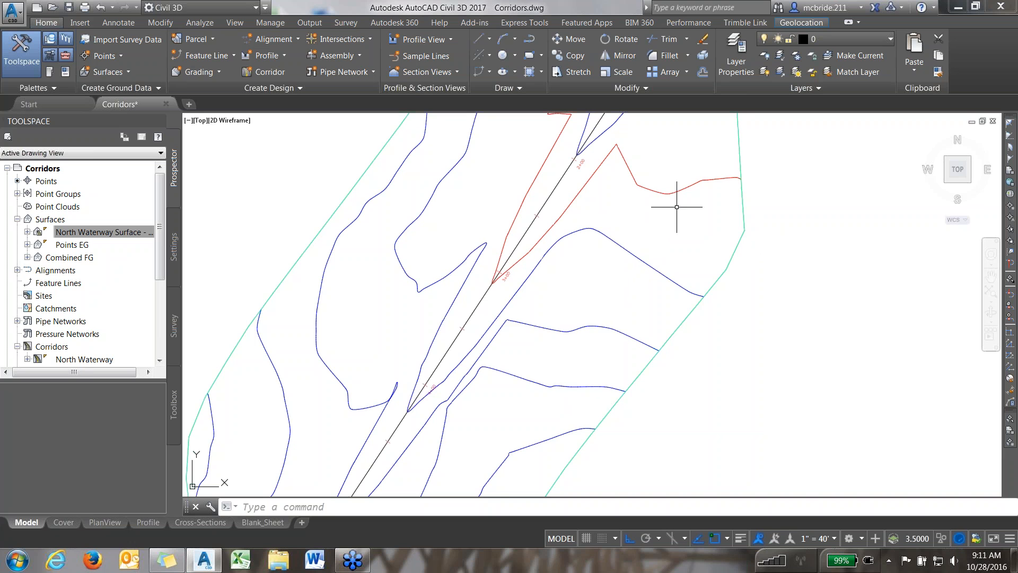
Step: Turn on the C-ROAD-CORR, C-ROAD-CORR-BNDY and C-ROAD-CORR-PATT layers and regenerate the whole drawing
scroll(684, 200, down, 2)
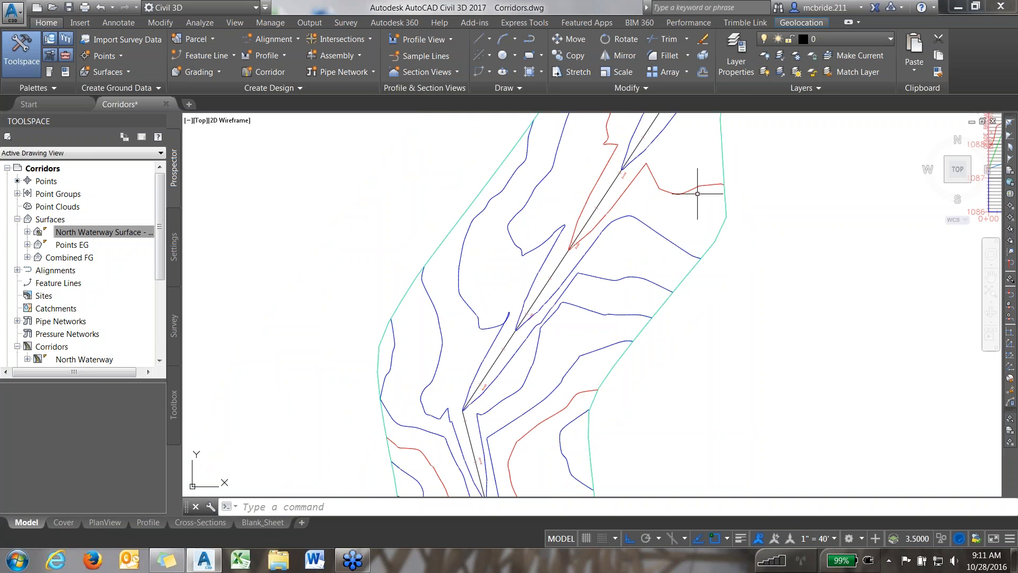
scroll(697, 193, down, 2)
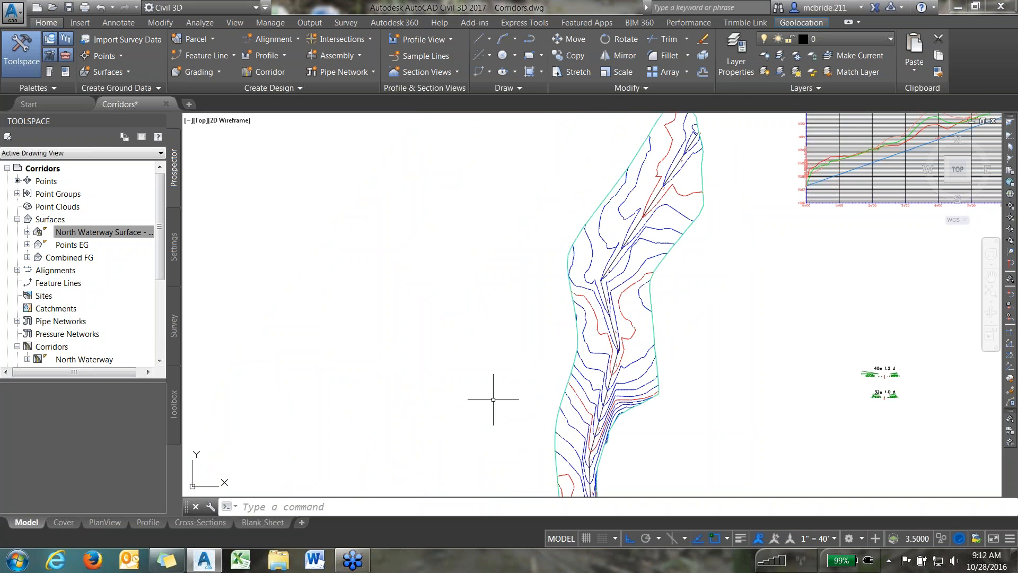
mouse_move(494, 399)
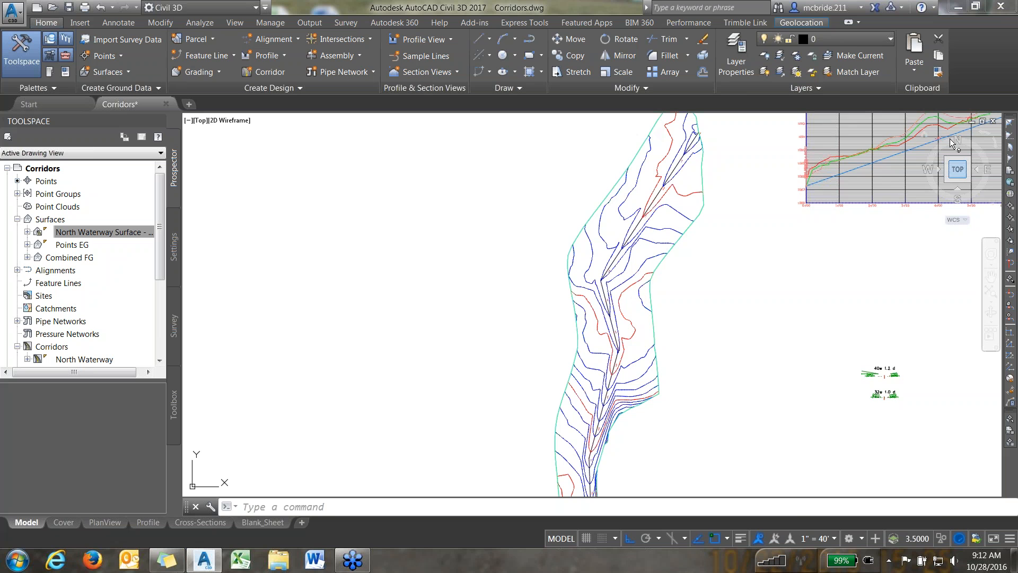
click(852, 43)
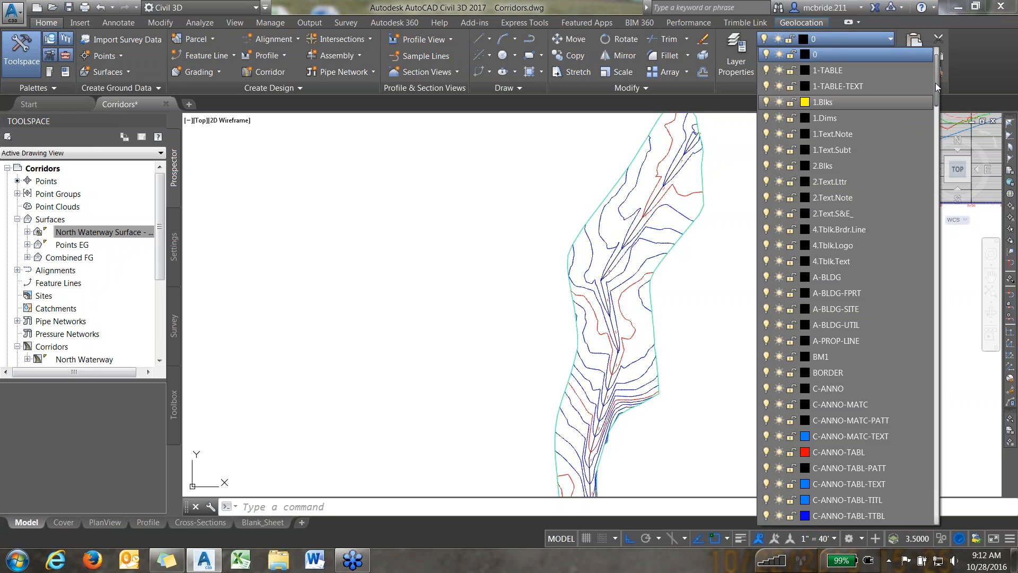
scroll(936, 83, down, 1)
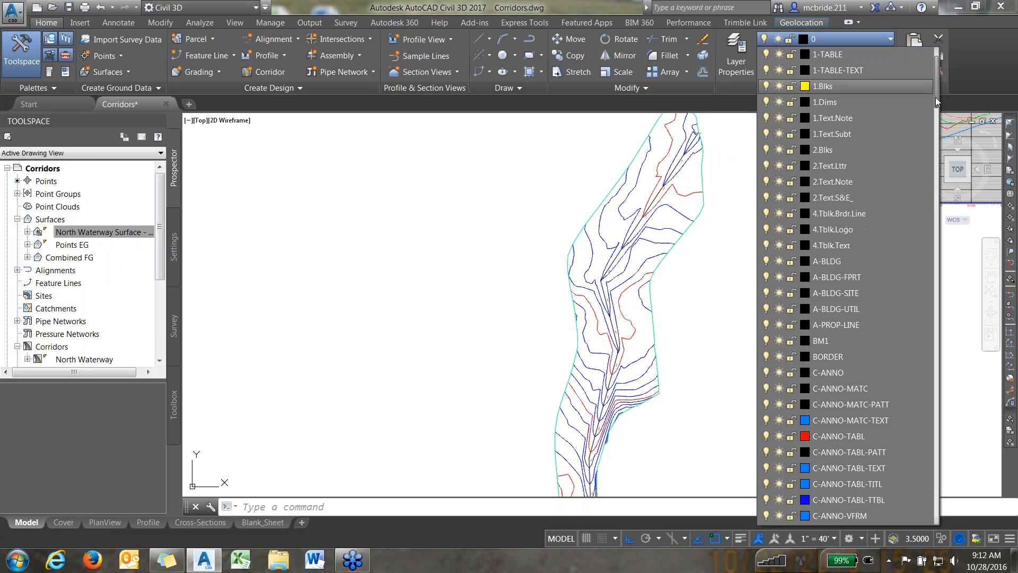
drag(936, 97, 937, 197)
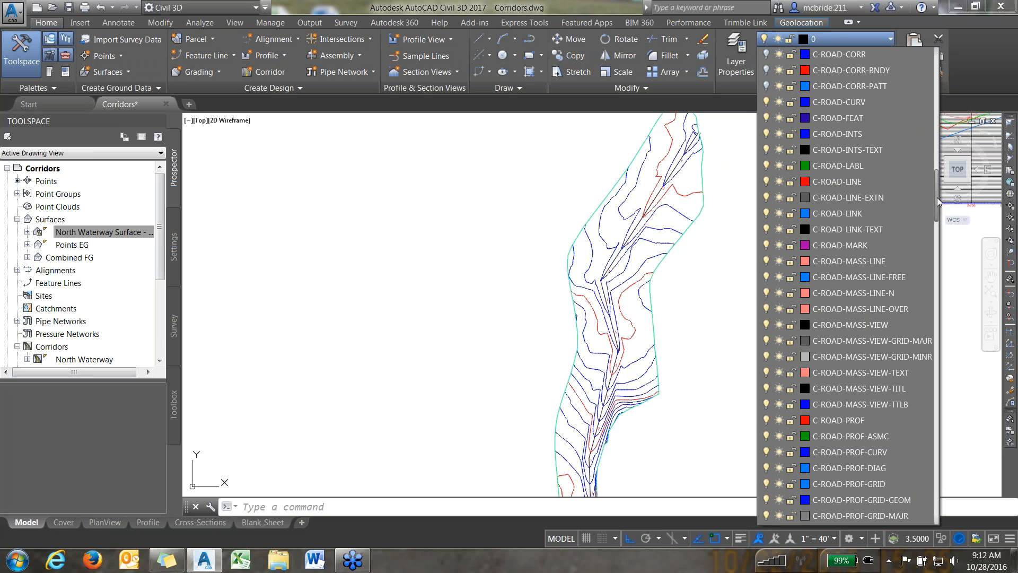
drag(937, 198, 935, 151)
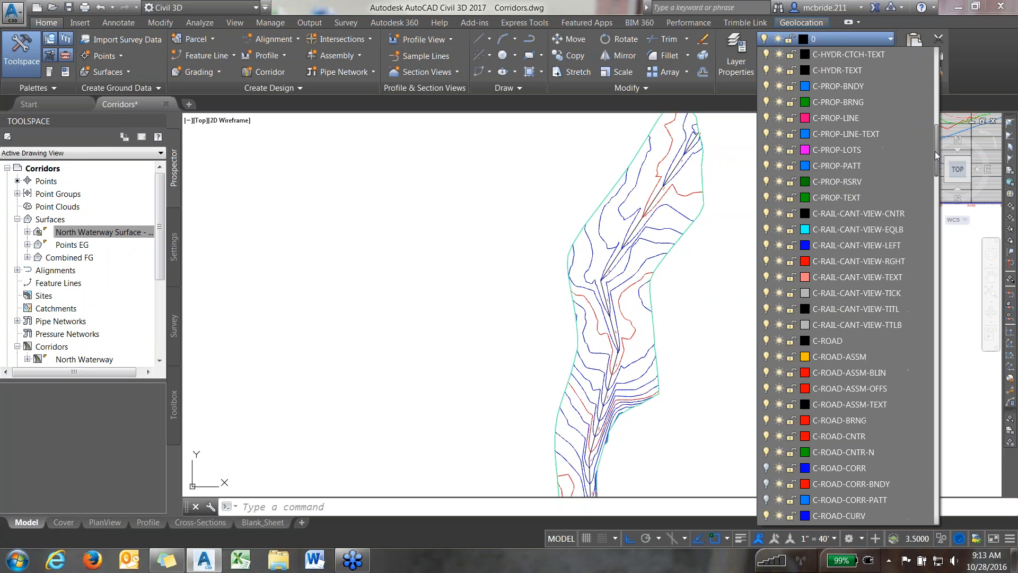
scroll(934, 151, down, 4)
click(765, 310)
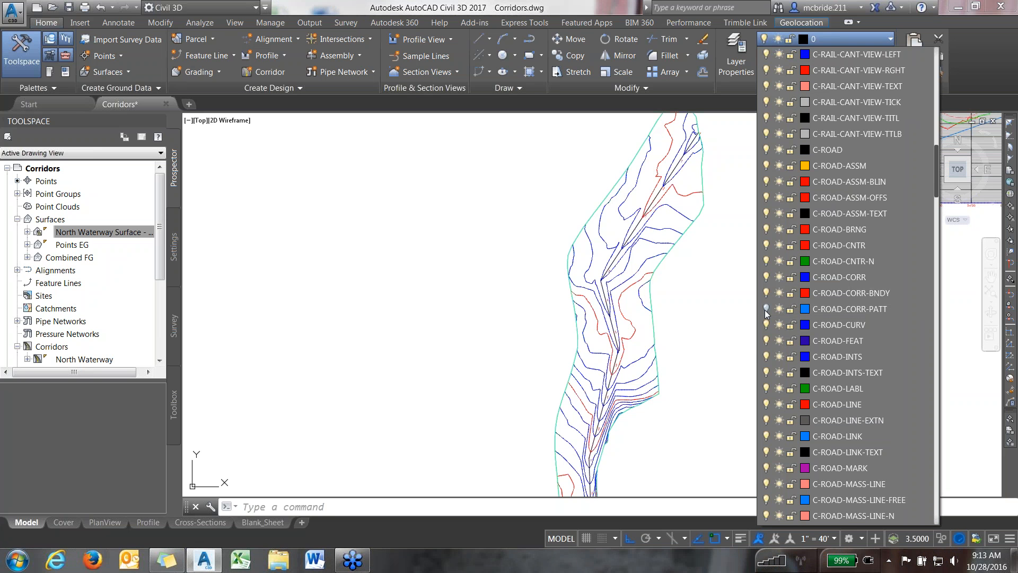
click(698, 298)
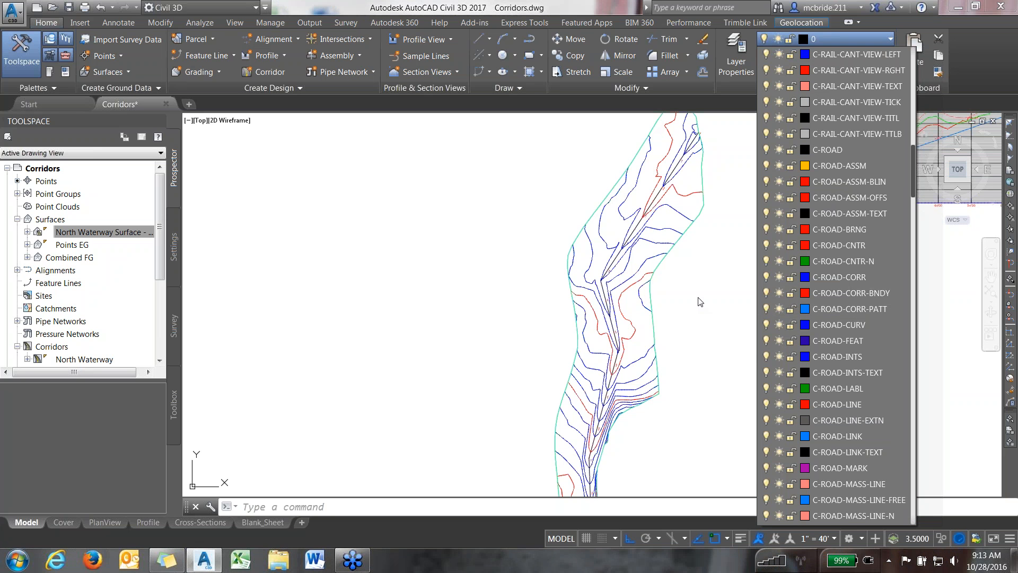
text(rea)
key(Return)
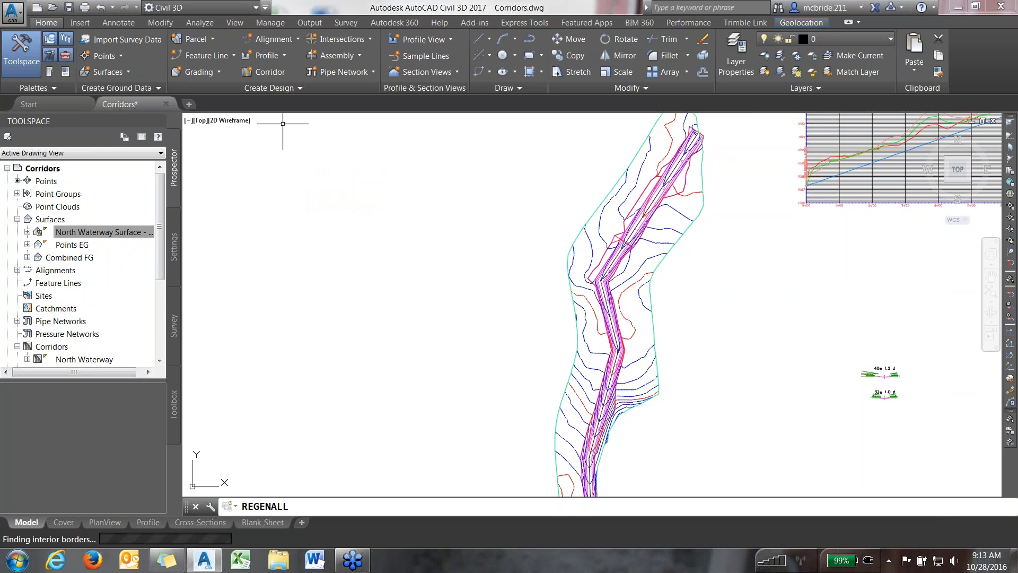
Step: Set the surface style of the Combined FG surface to _No Display
click(73, 258)
right_click(75, 260)
click(291, 284)
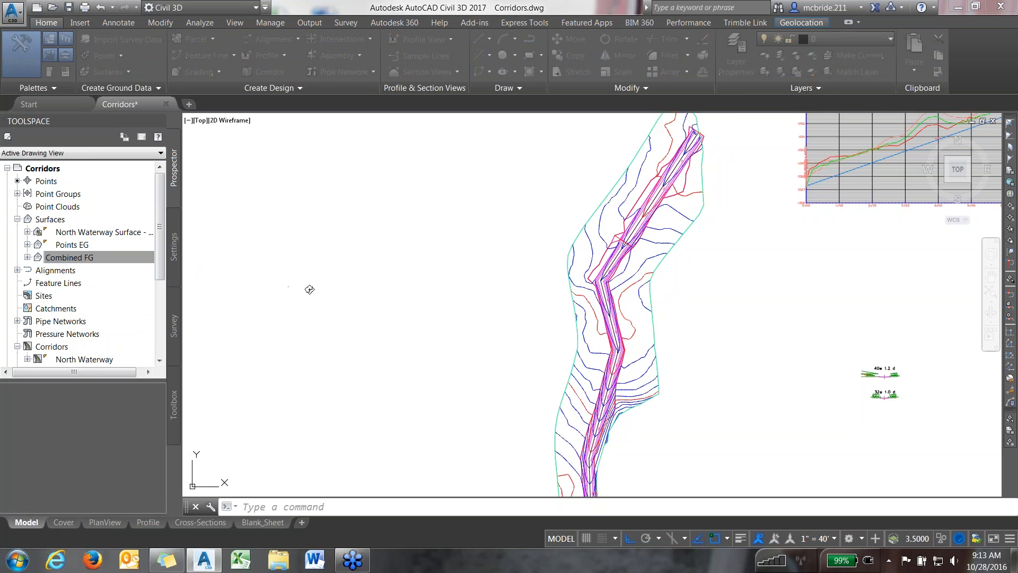
click(446, 277)
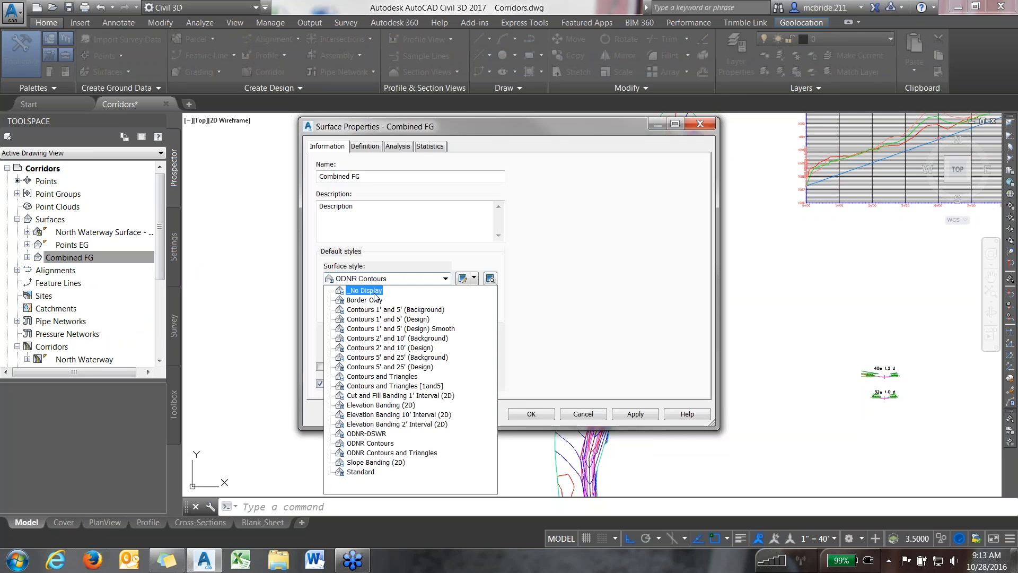
click(365, 290)
click(532, 413)
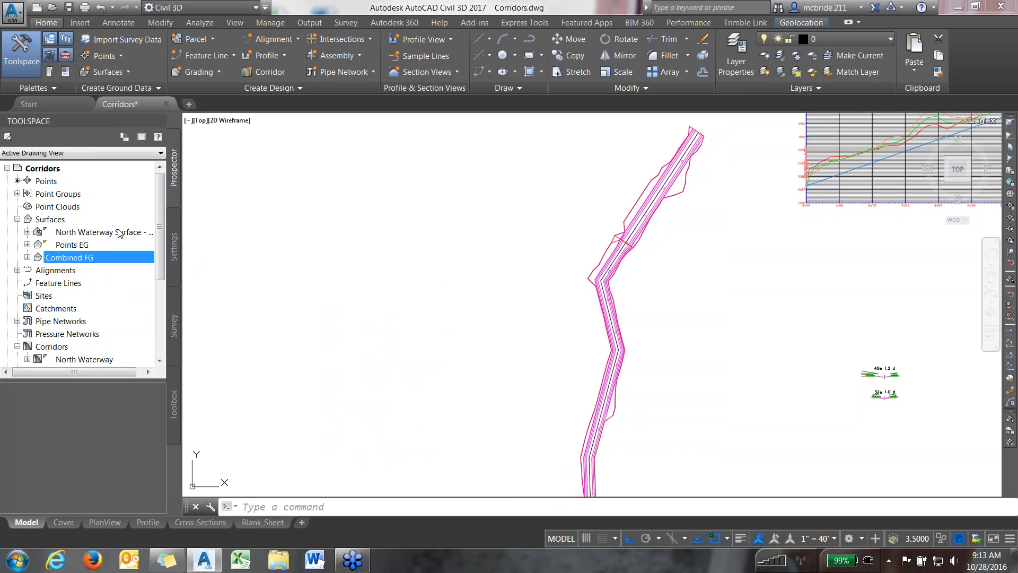
Step: Set the surface style of North Waterway Surface - (3) to Contours 1' and 5' (Design)
right_click(120, 237)
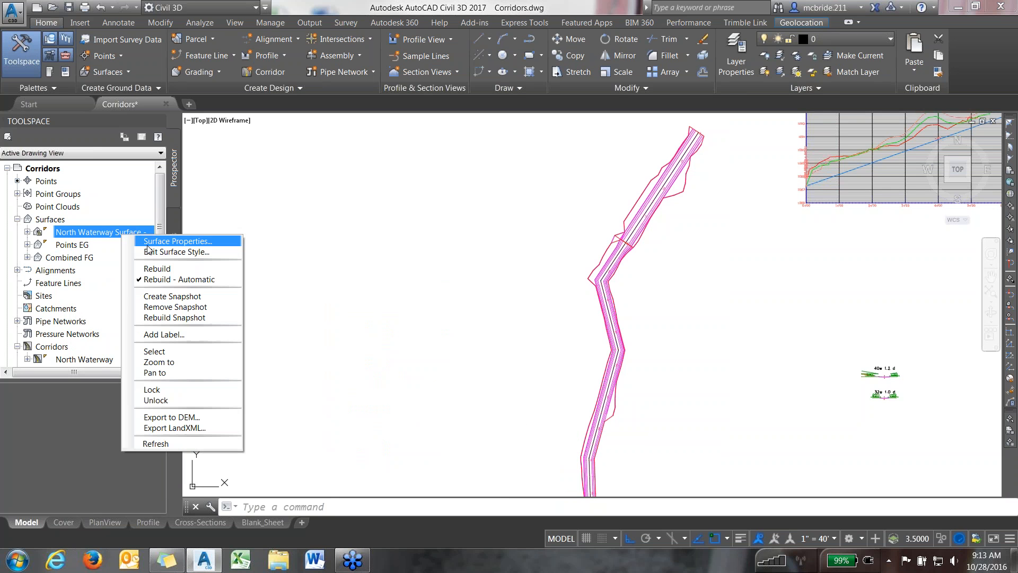
click(159, 235)
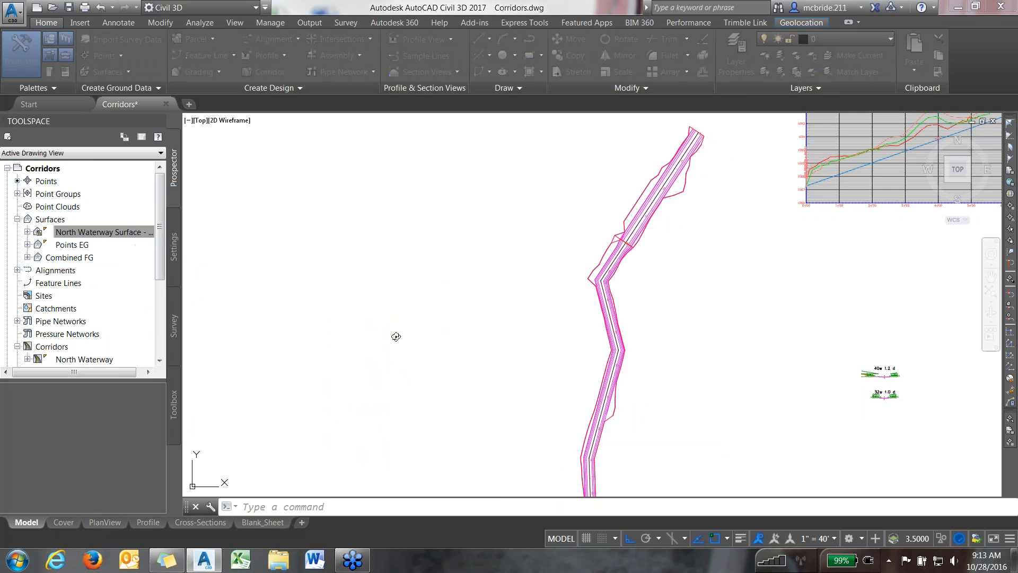
click(446, 278)
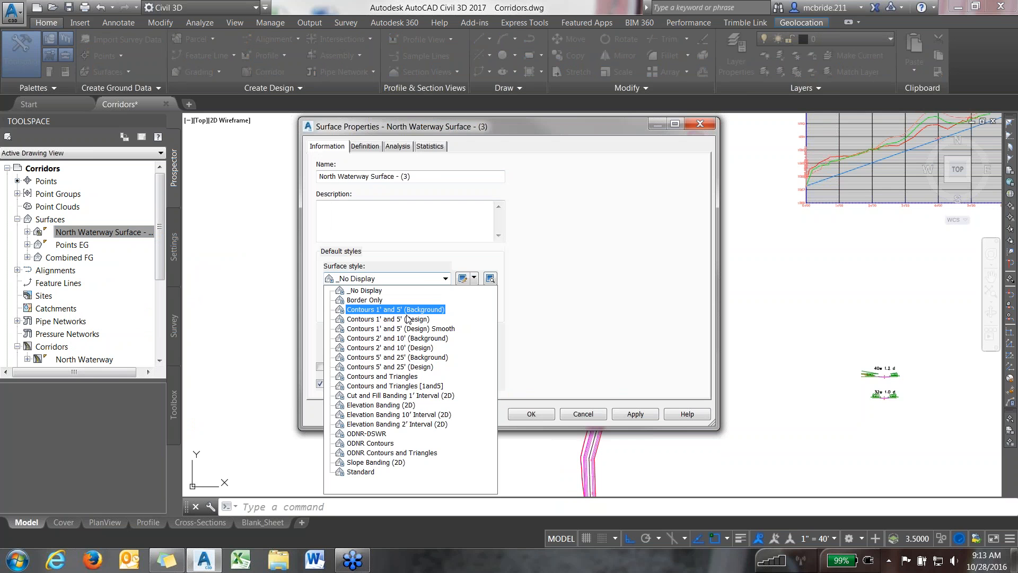
click(407, 319)
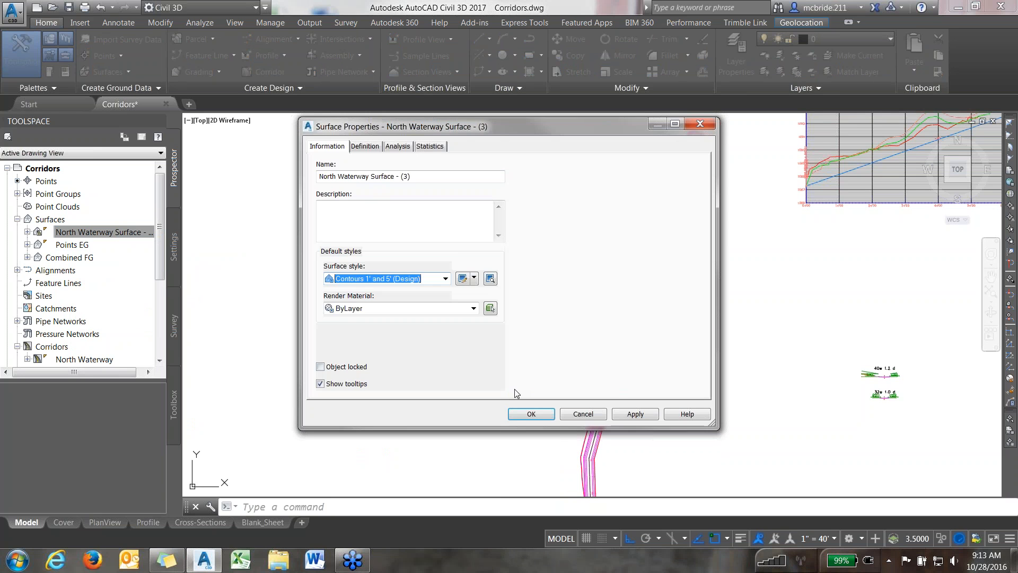
click(532, 414)
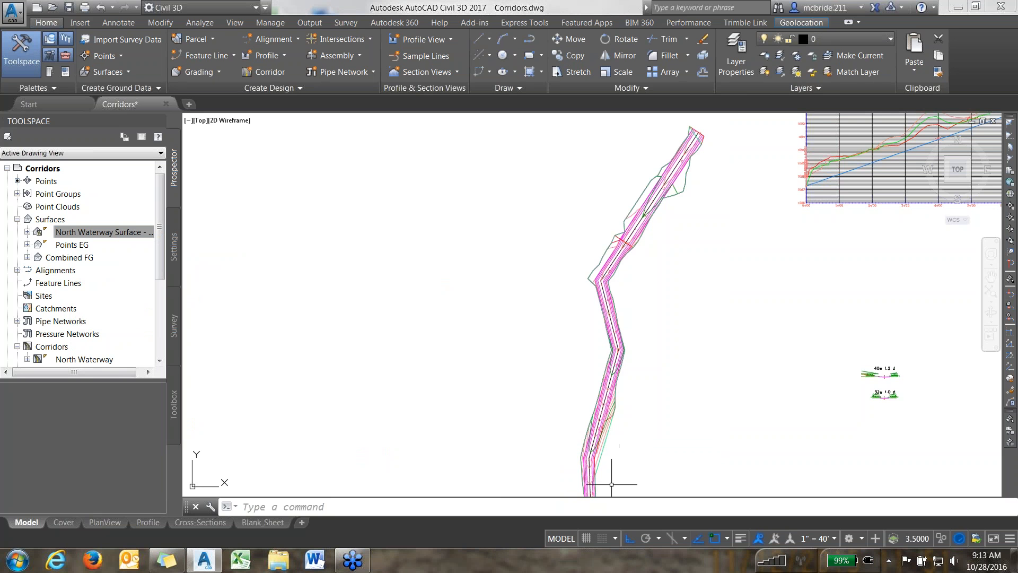
Step: Examine where the North Waterway surface's contours and border extend beyond the corridor's daylight line on the east side of the bend near station 11+00
scroll(611, 484, up, 2)
scroll(611, 485, up, 2)
scroll(610, 484, up, 2)
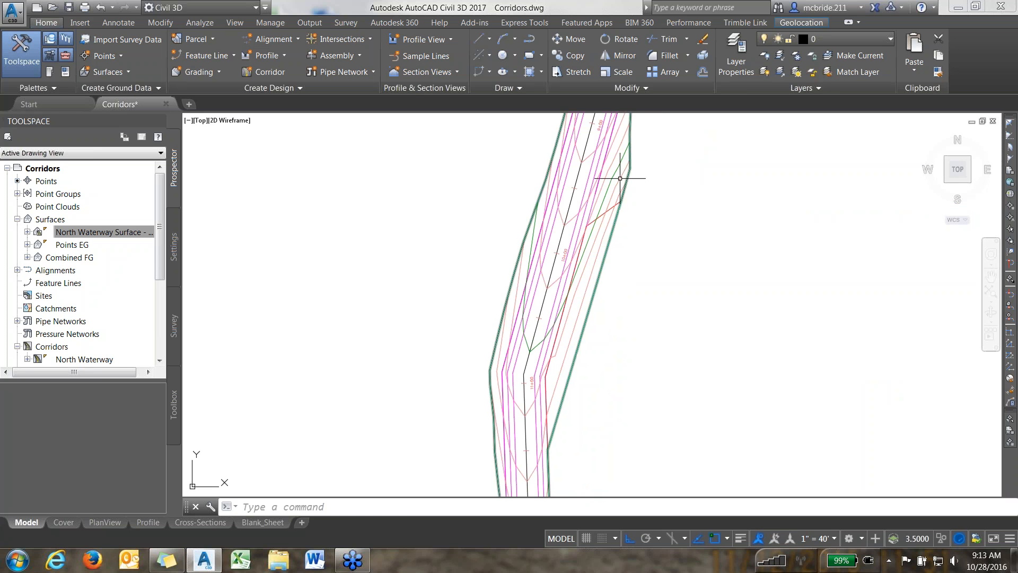
click(684, 204)
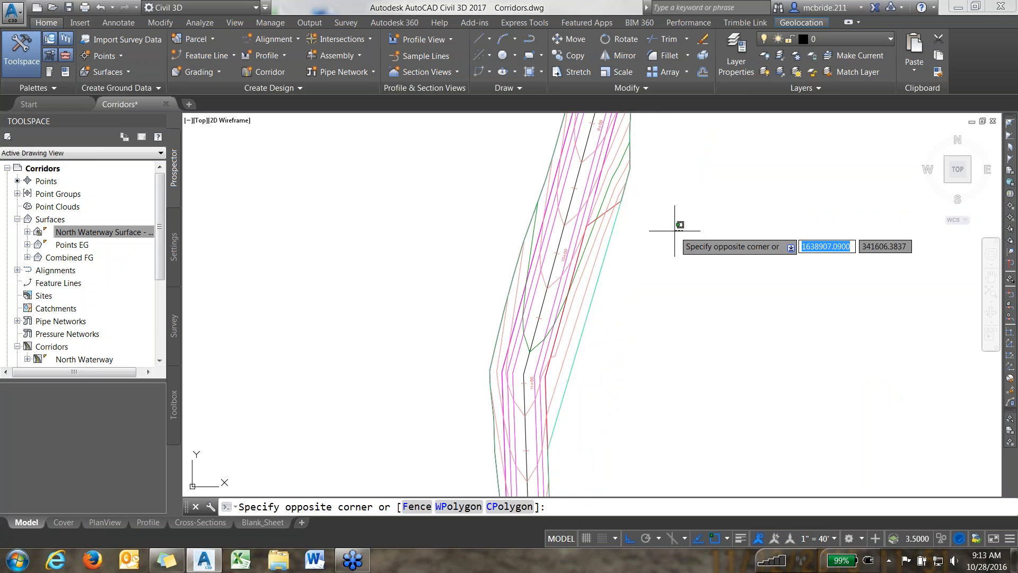
click(621, 266)
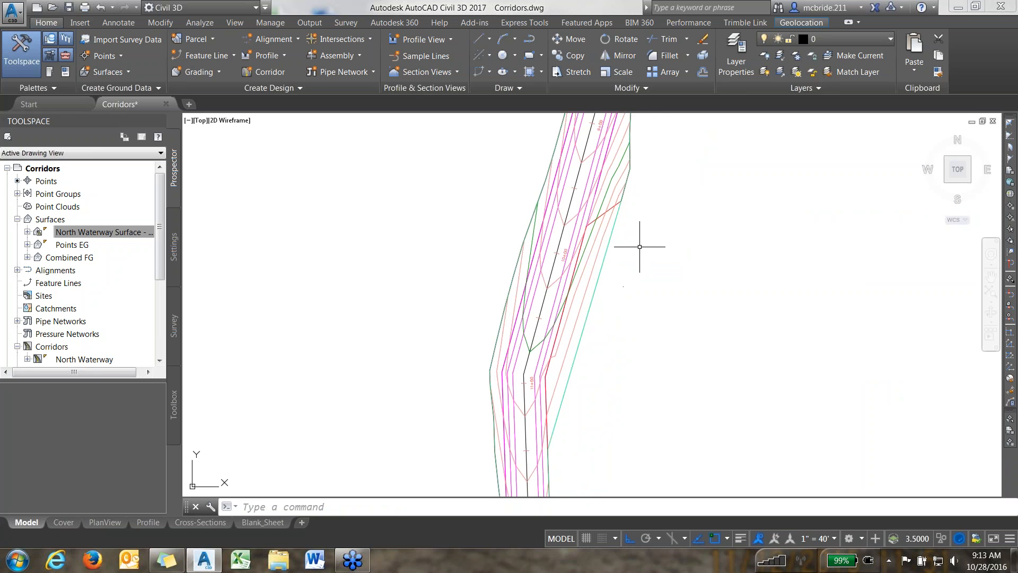
click(602, 214)
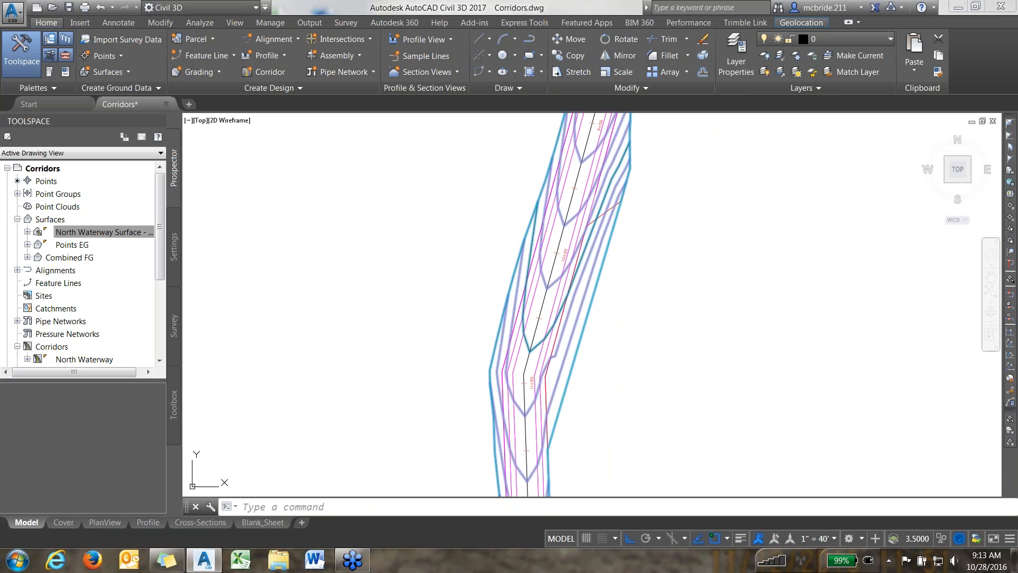
key(Escape)
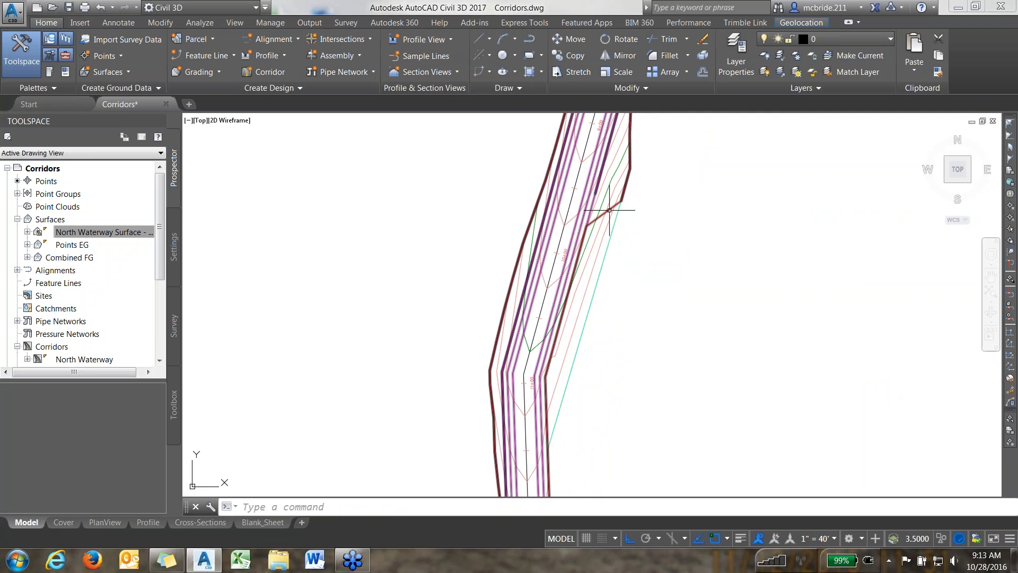
click(609, 210)
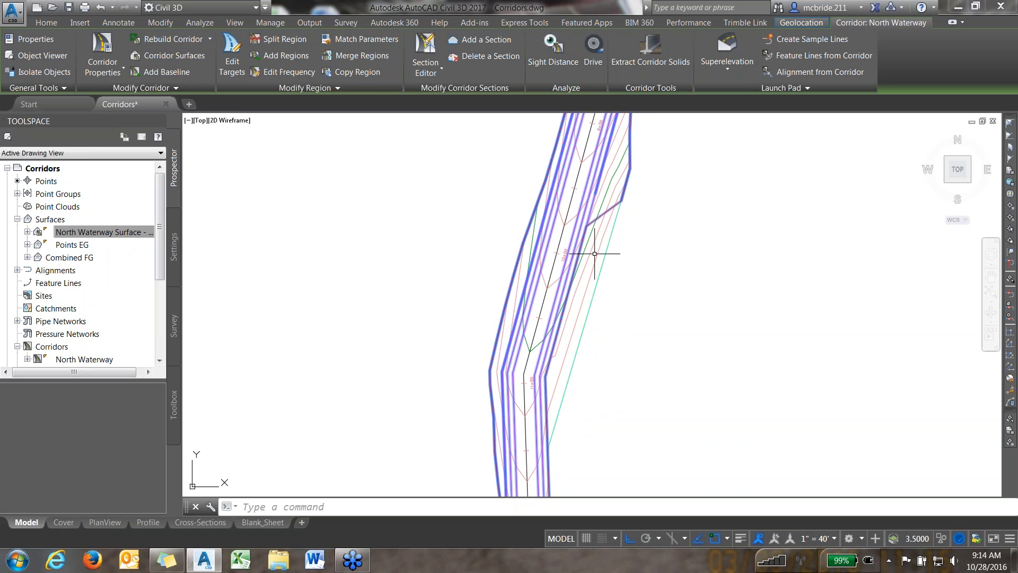
mouse_move(601, 257)
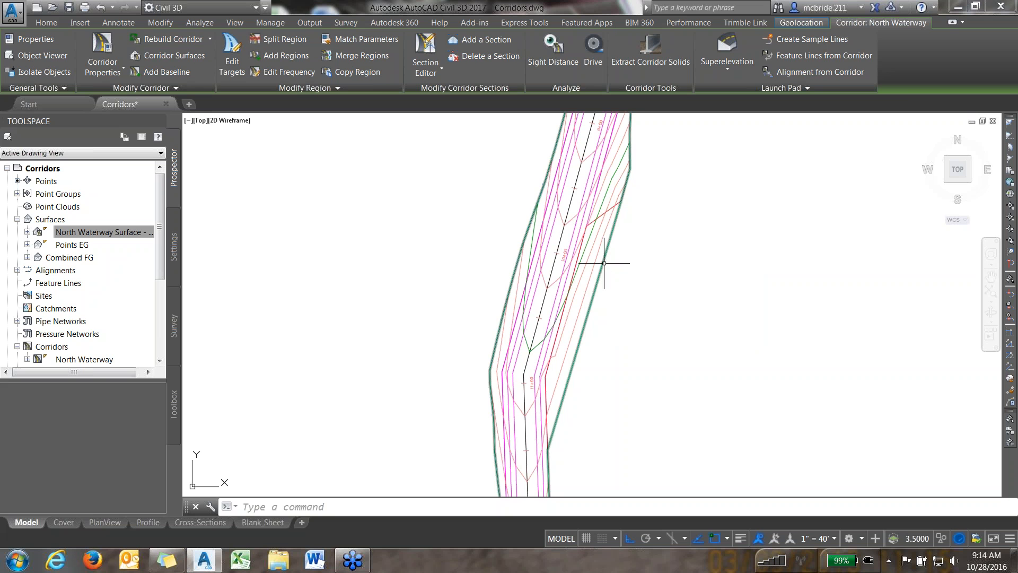
key(Escape)
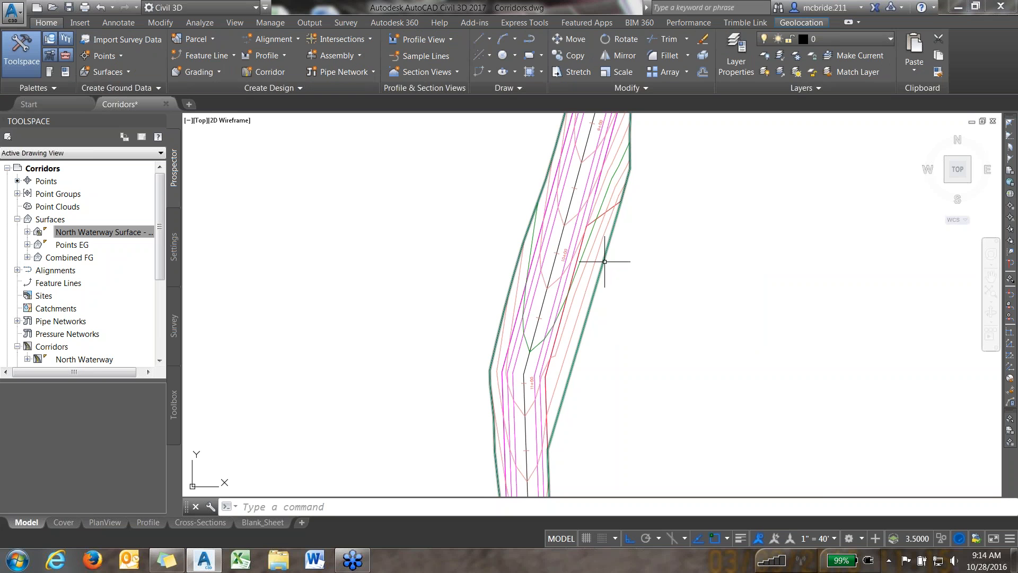
Step: Change the surface style of North Waterway Surface - (3) to Contours and Triangles
click(605, 262)
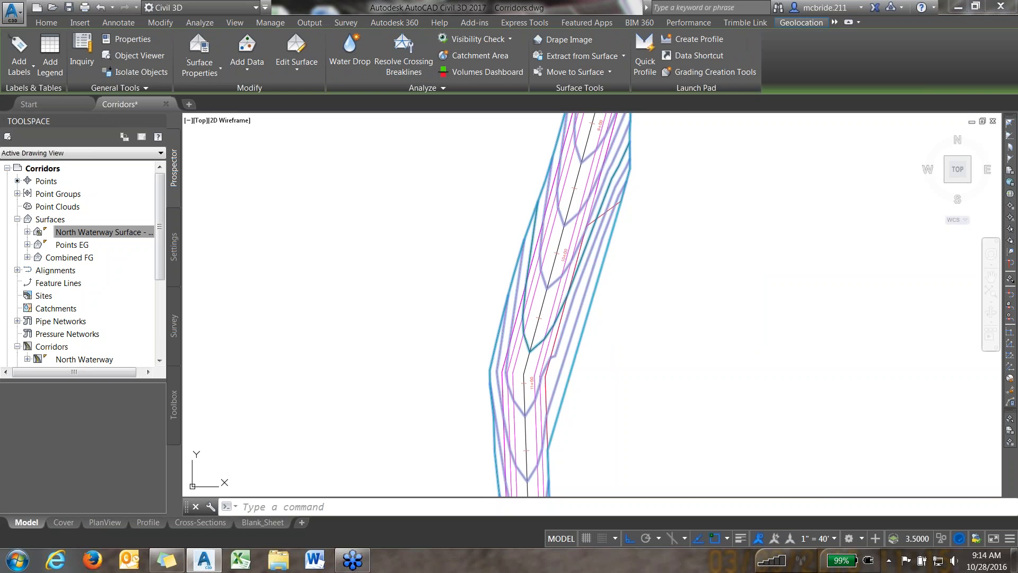
click(202, 75)
click(218, 96)
click(402, 279)
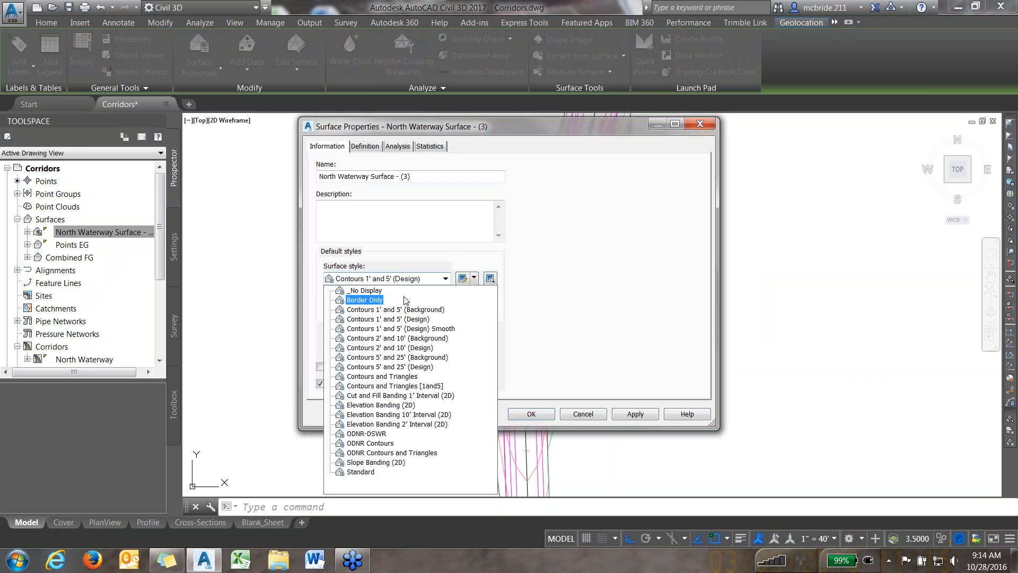
click(392, 376)
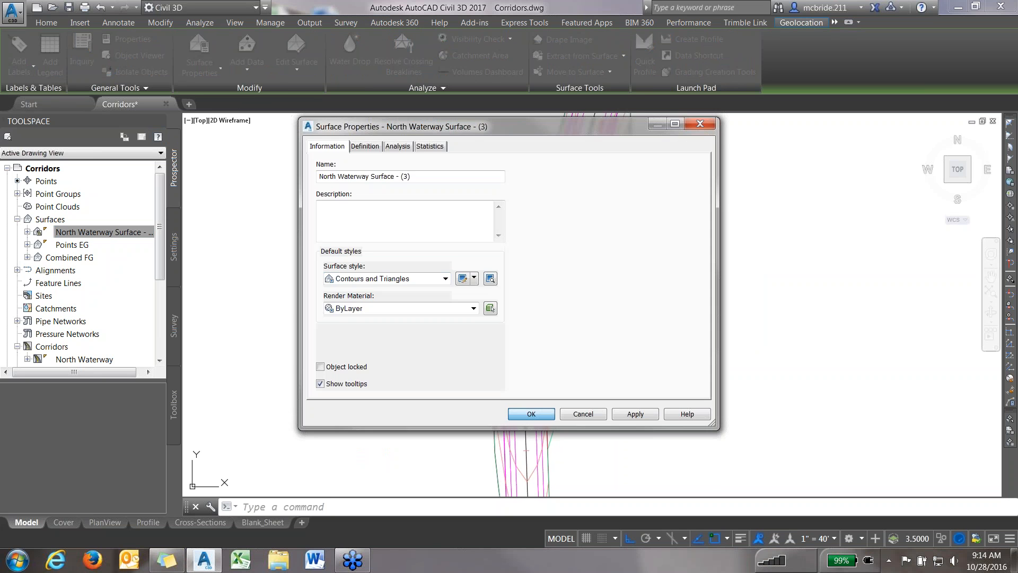
key(Return)
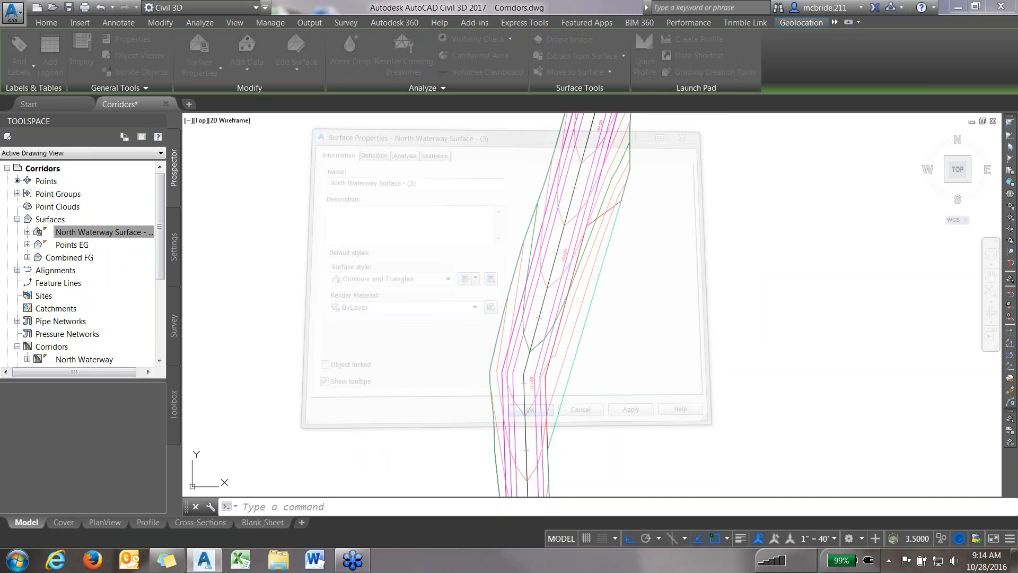
Step: Delete the long outer triangle edges that span the inside of the bend, east of the corridor, from the North Waterway surface
click(297, 73)
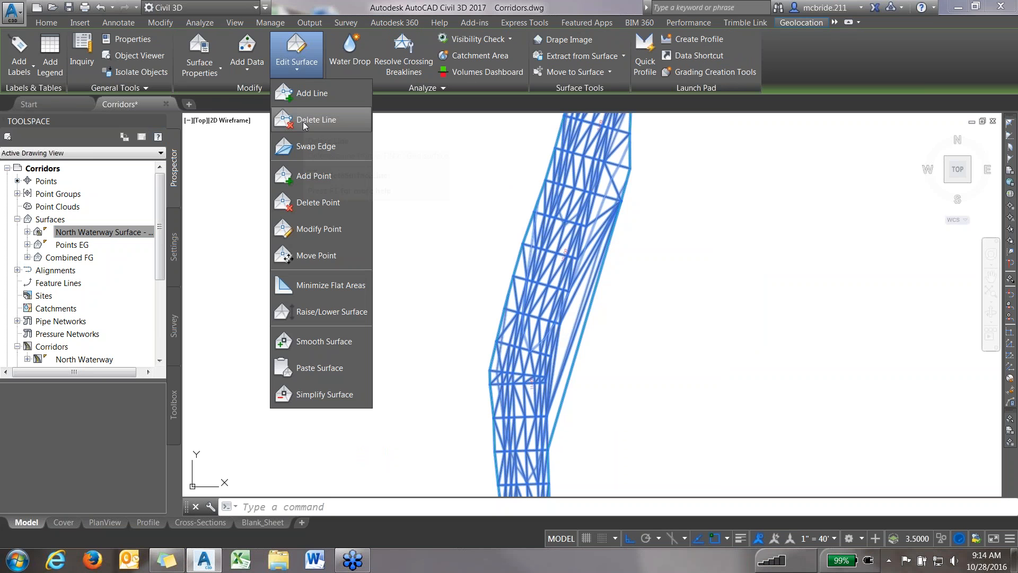
click(303, 122)
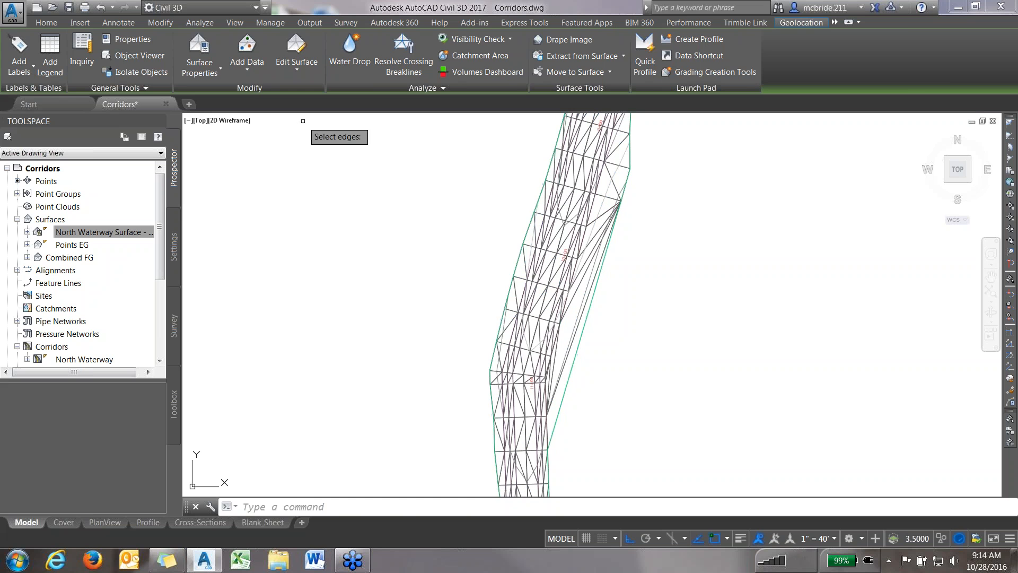
click(615, 333)
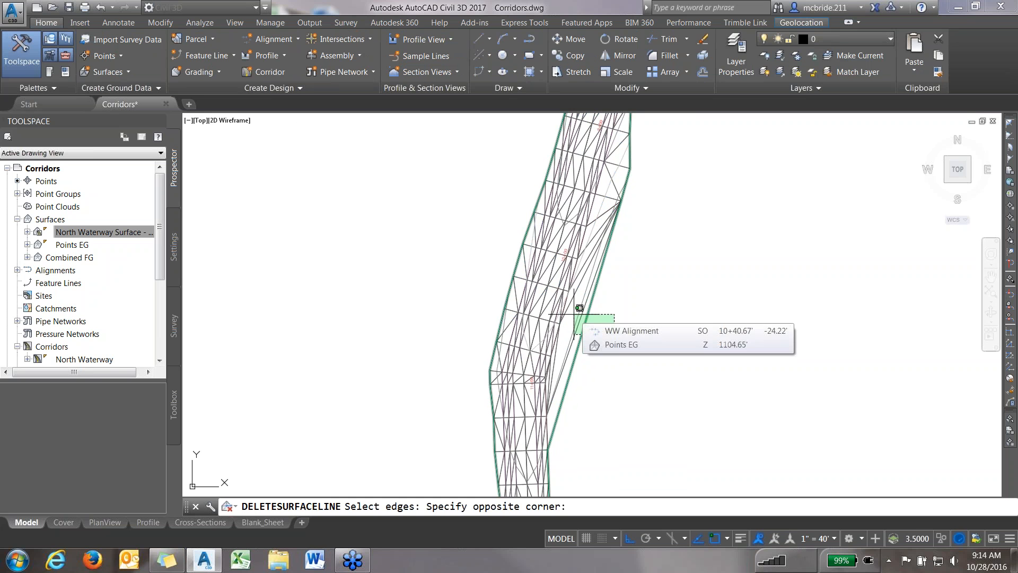
click(575, 314)
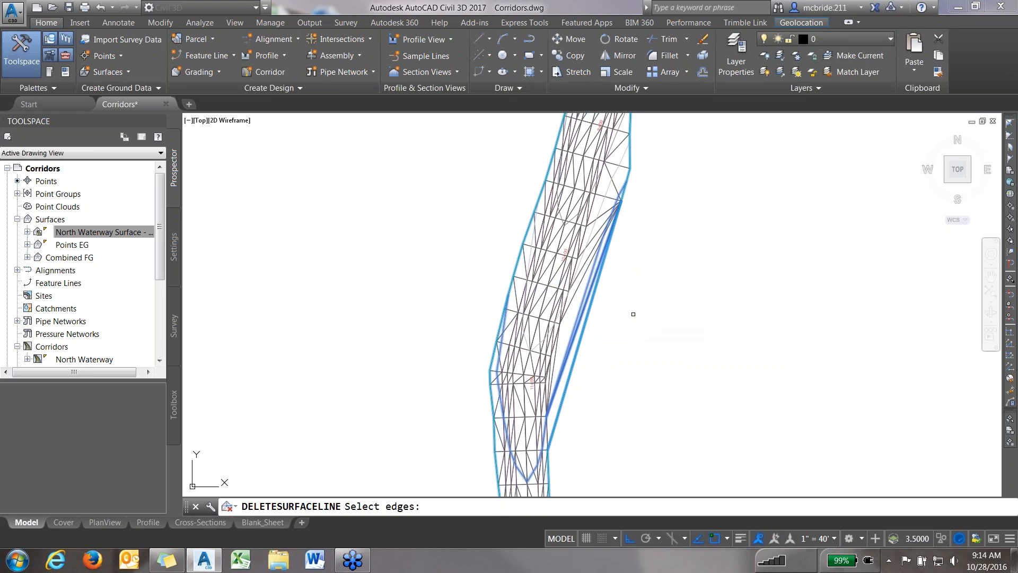
key(Return)
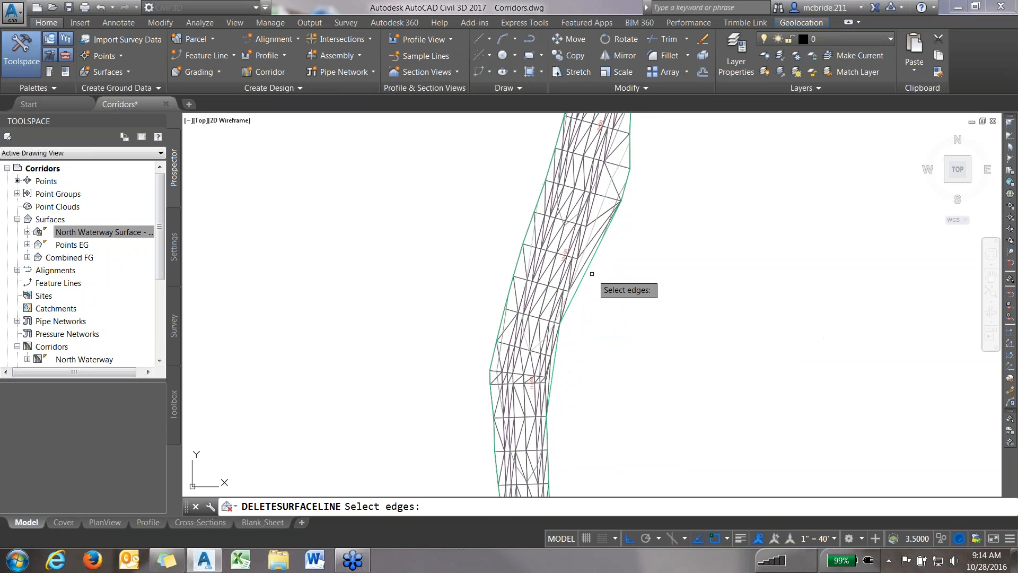
click(591, 265)
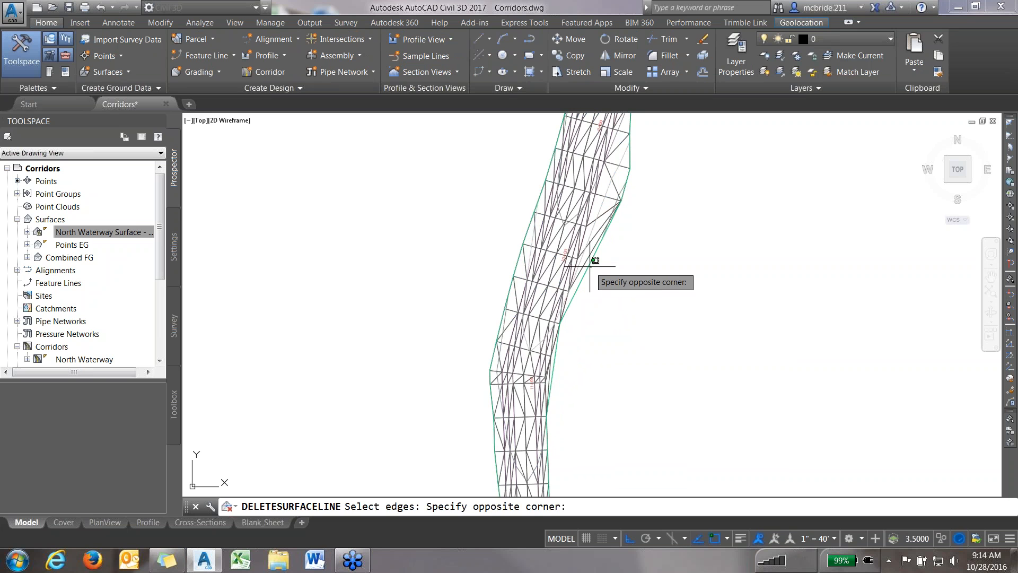
click(590, 260)
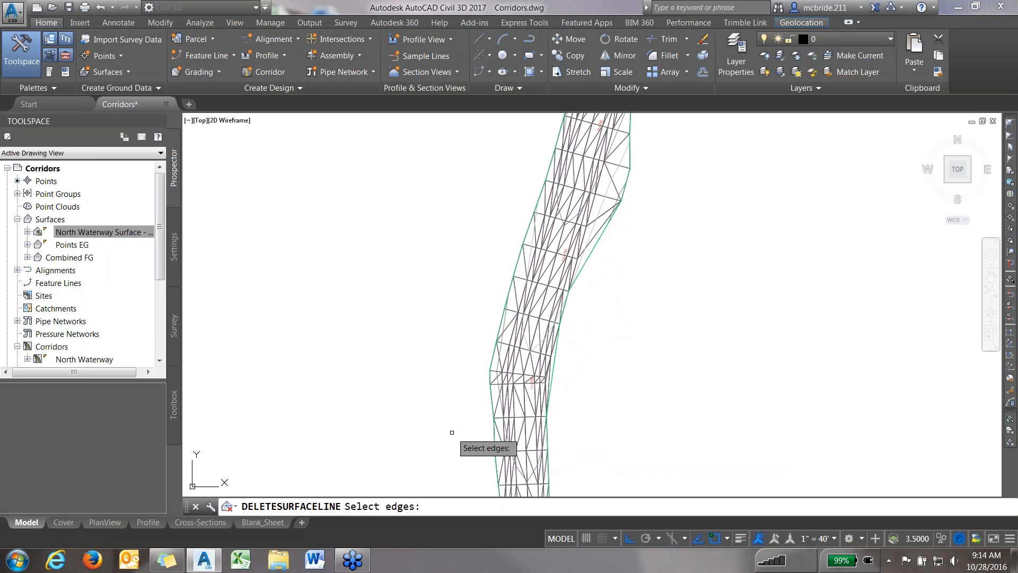
scroll(452, 432, down, 1)
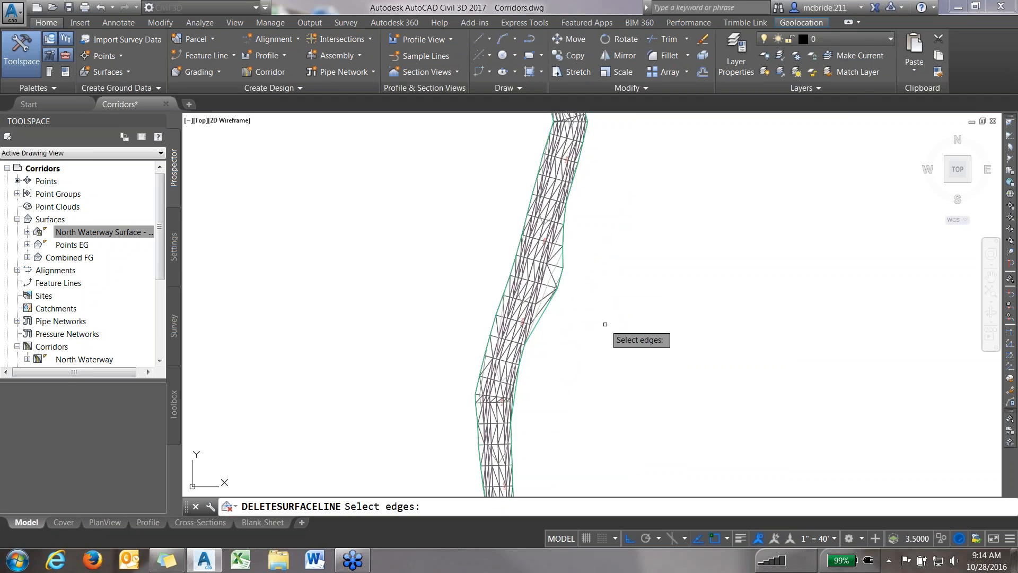
key(Return)
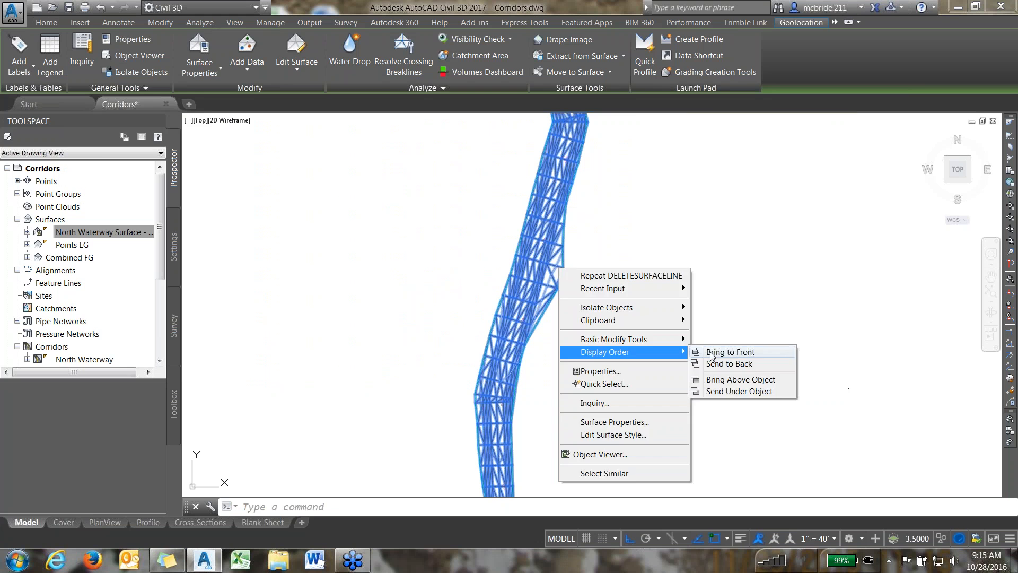
Step: Send the North Waterway surface behind the corridor and delete its triangle edges outside the daylight line just south of the eastern bulge
click(730, 364)
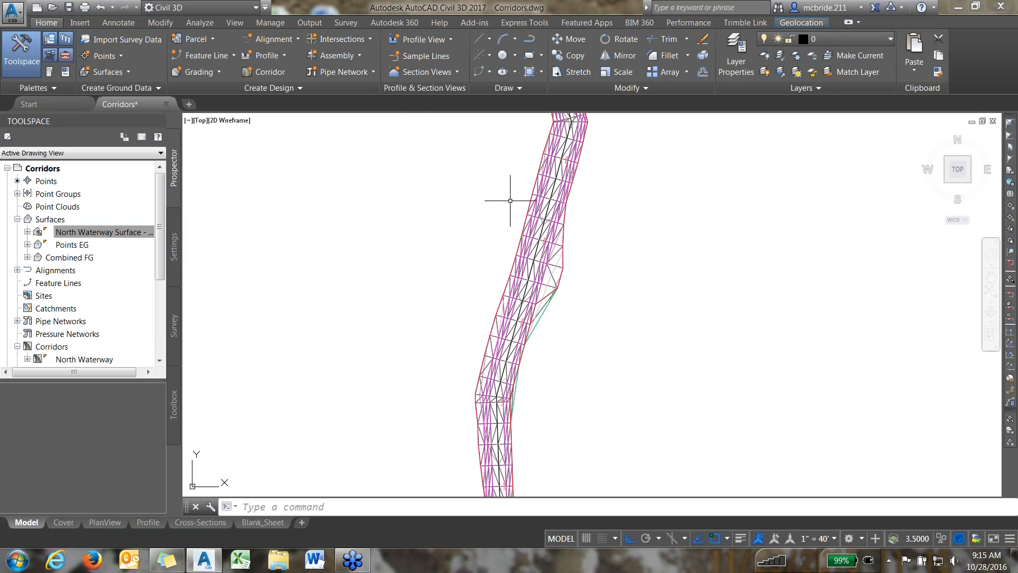
click(541, 316)
click(304, 63)
click(313, 118)
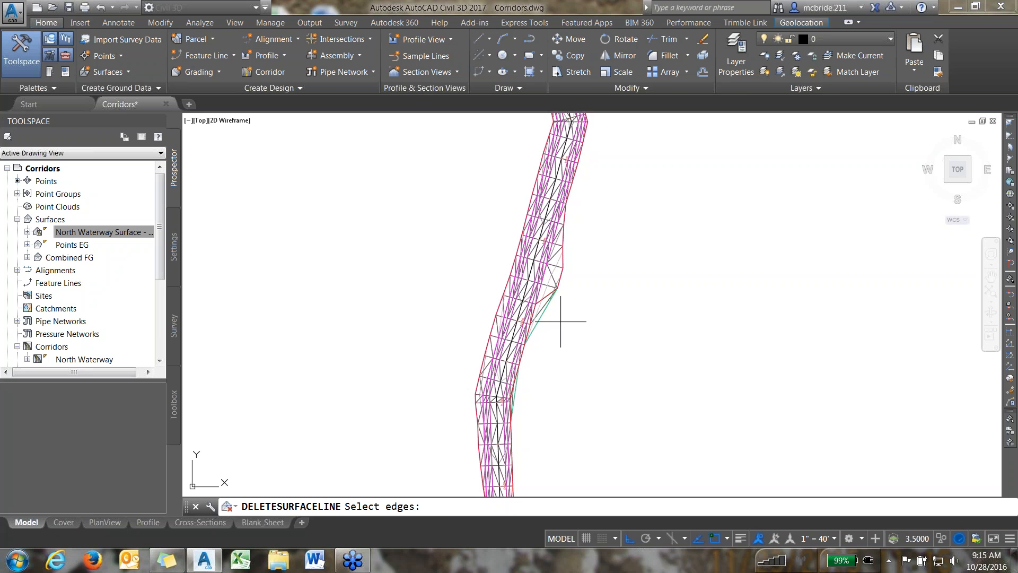
click(559, 318)
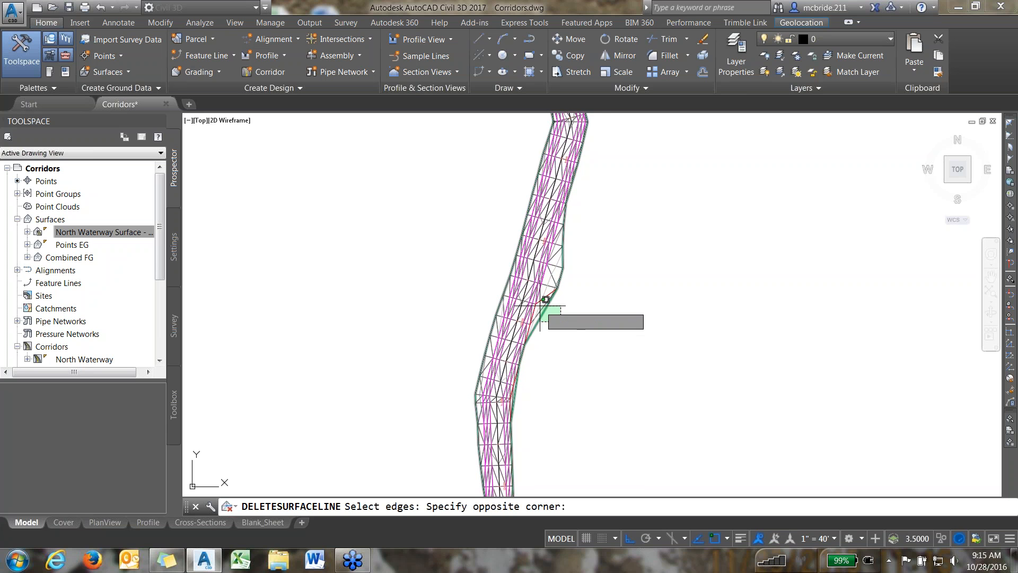
click(540, 306)
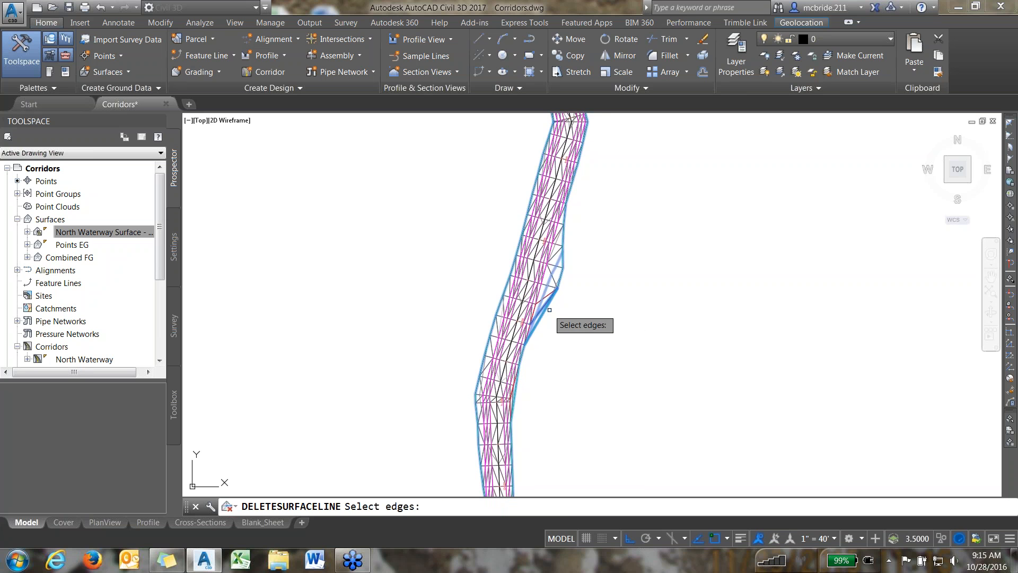
key(Return)
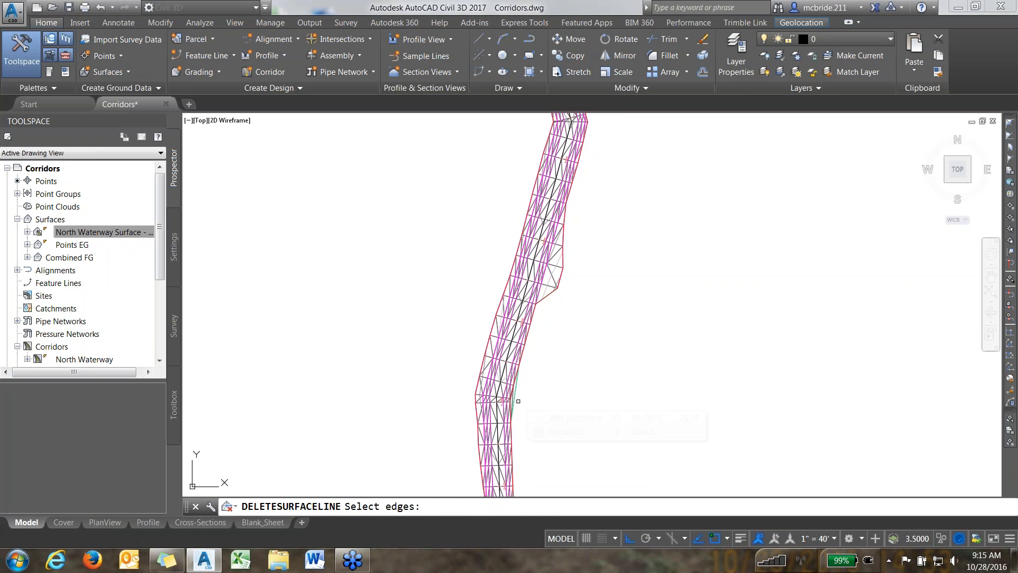
Step: Delete the remaining surface edges outside the corridor's east daylight line near station 11+00
scroll(519, 401, up, 3)
click(509, 393)
click(491, 388)
key(Return)
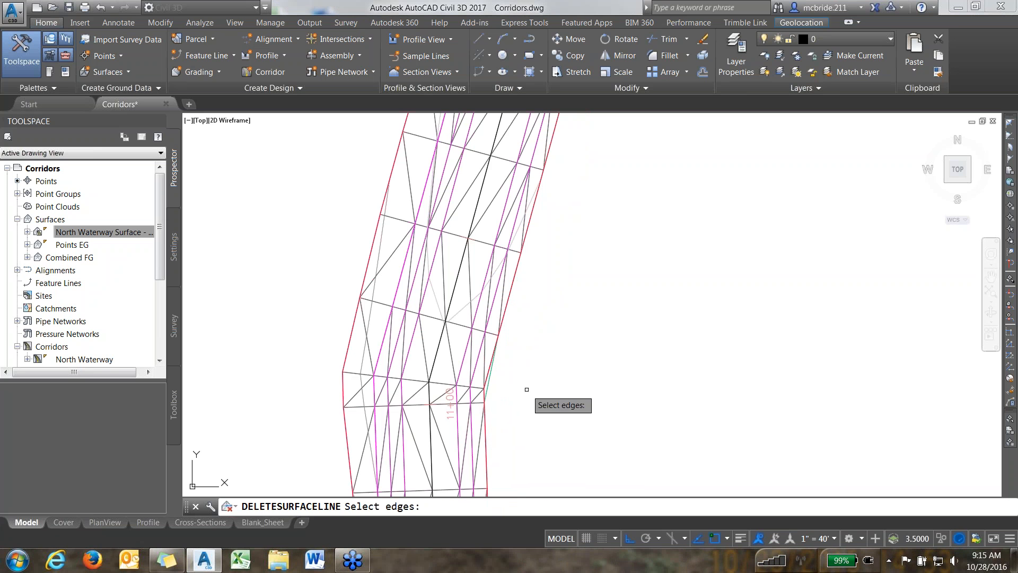
click(492, 383)
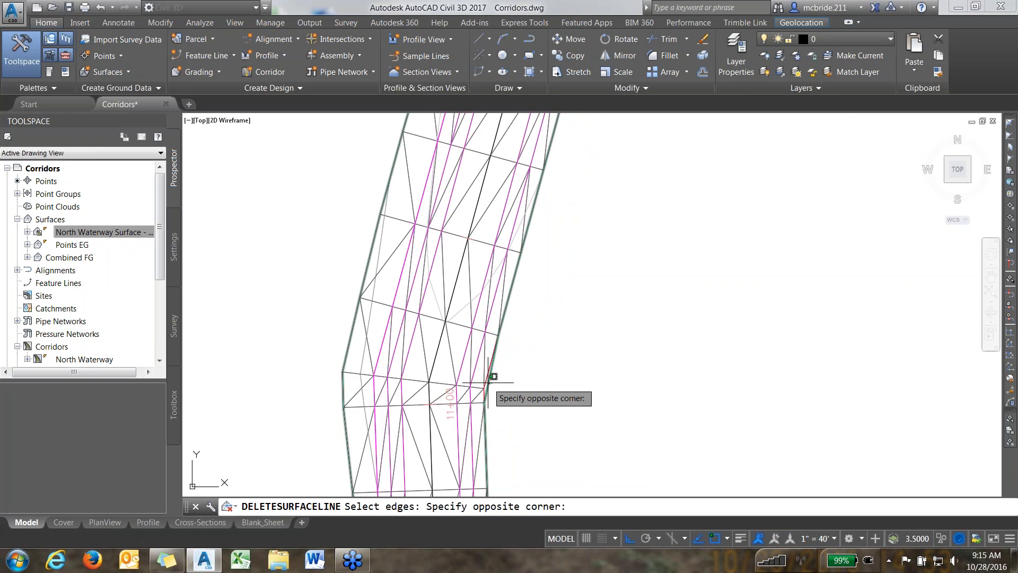
click(488, 382)
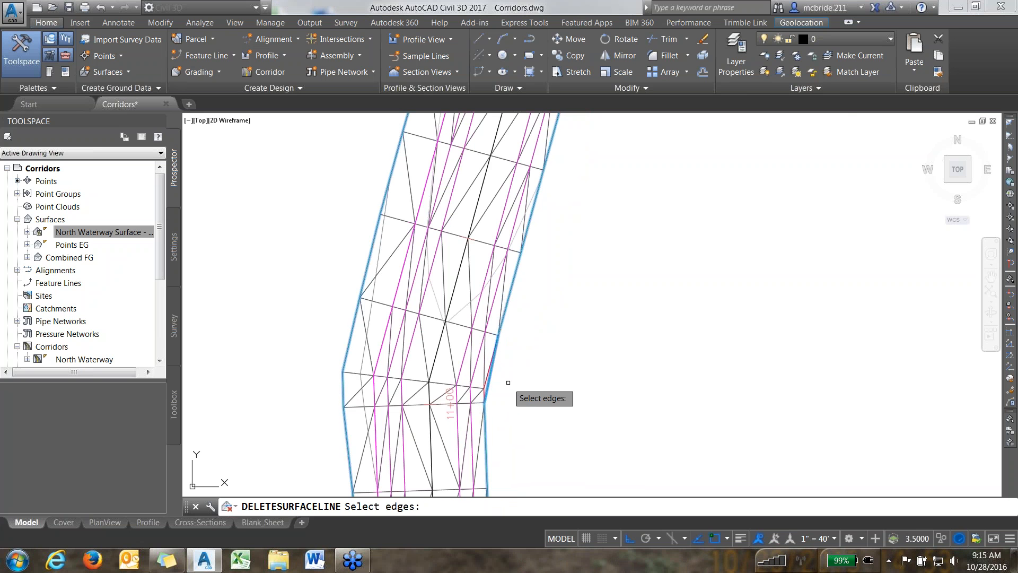
key(Return)
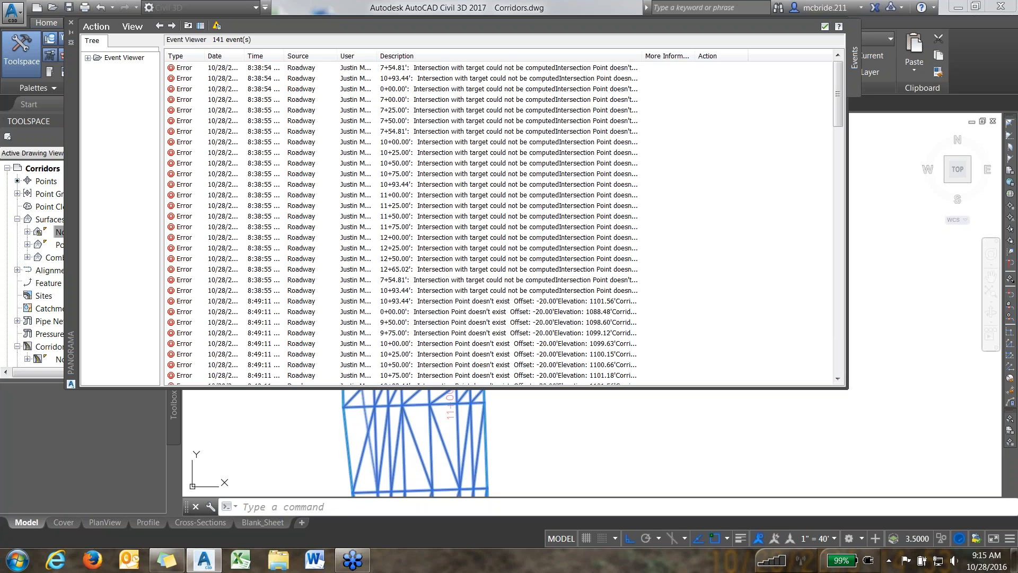
Step: Close the event viewer, deselect the surface, and examine the waterway's profile view and the trimmed corridor surface
click(825, 27)
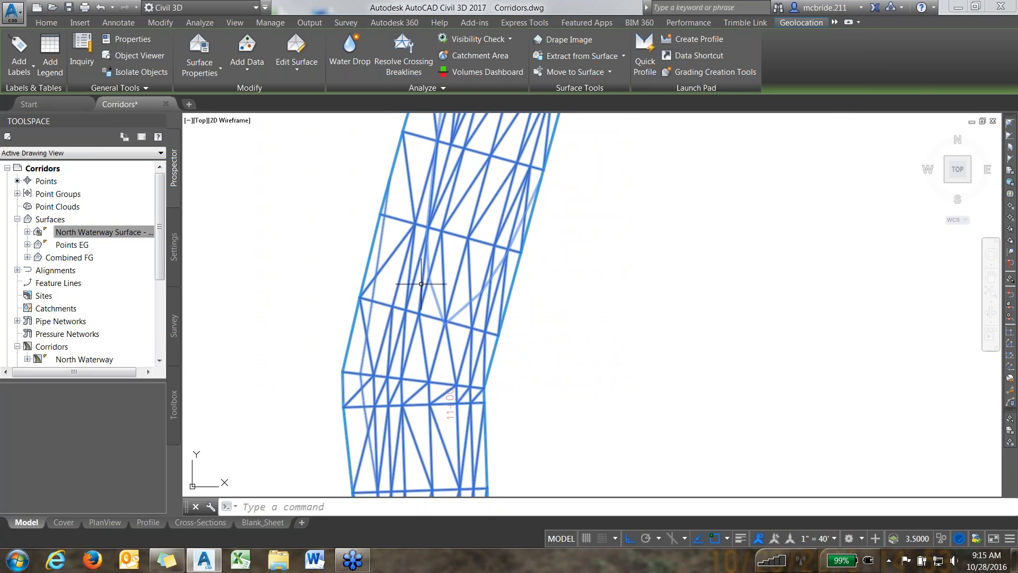
key(Escape)
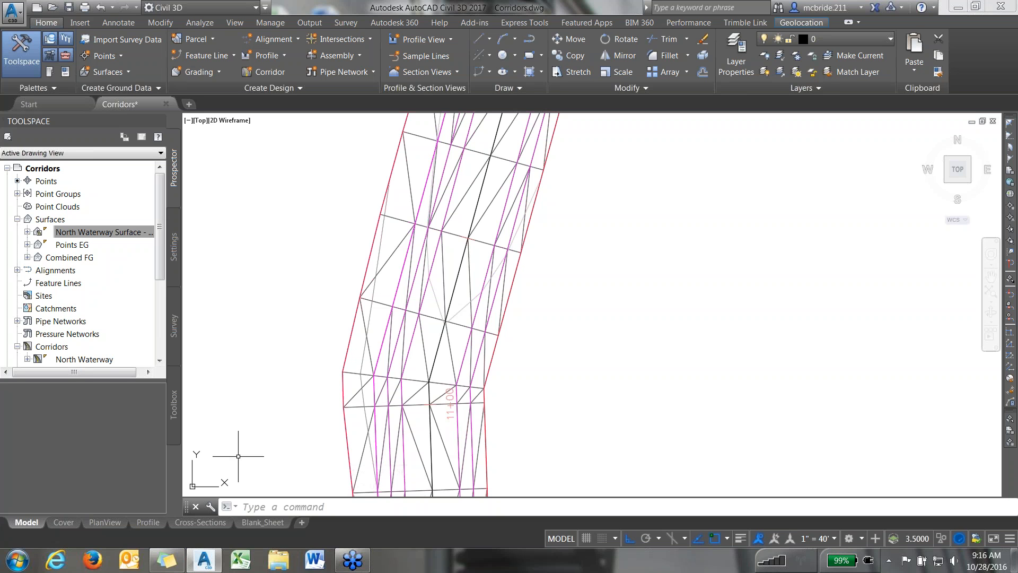
scroll(248, 466, down, 4)
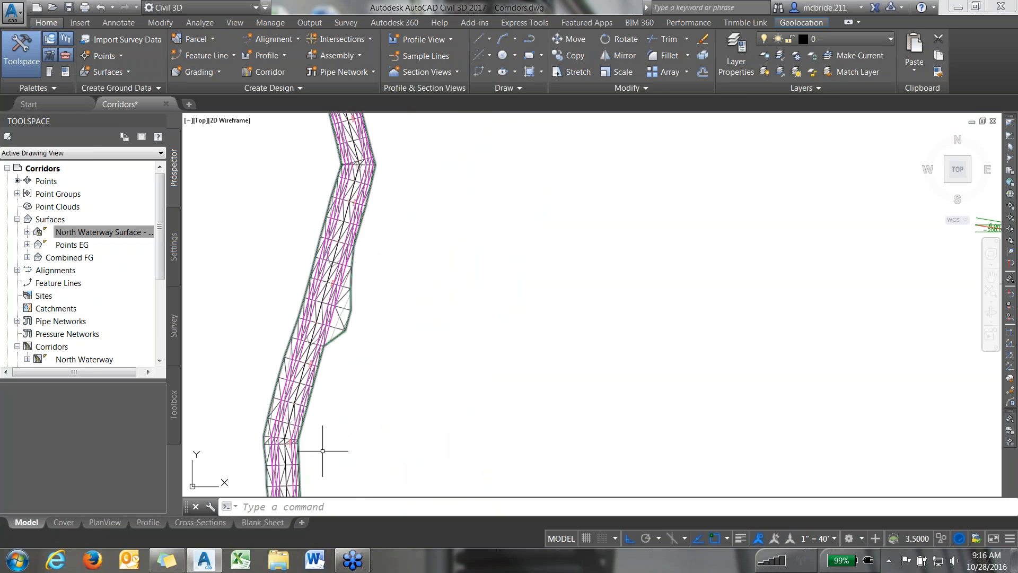
scroll(322, 451, down, 2)
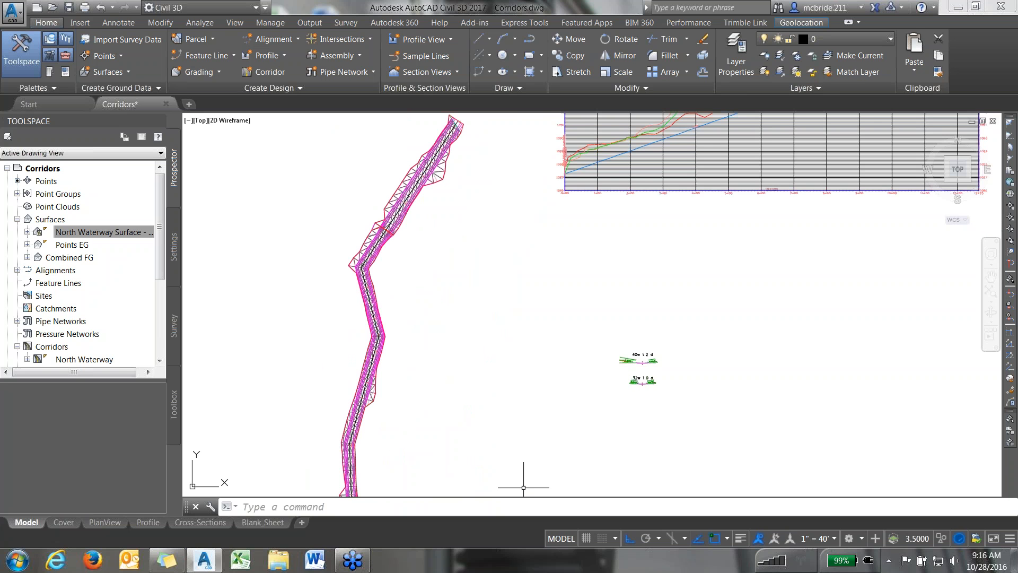
middle_drag(776, 247, 589, 474)
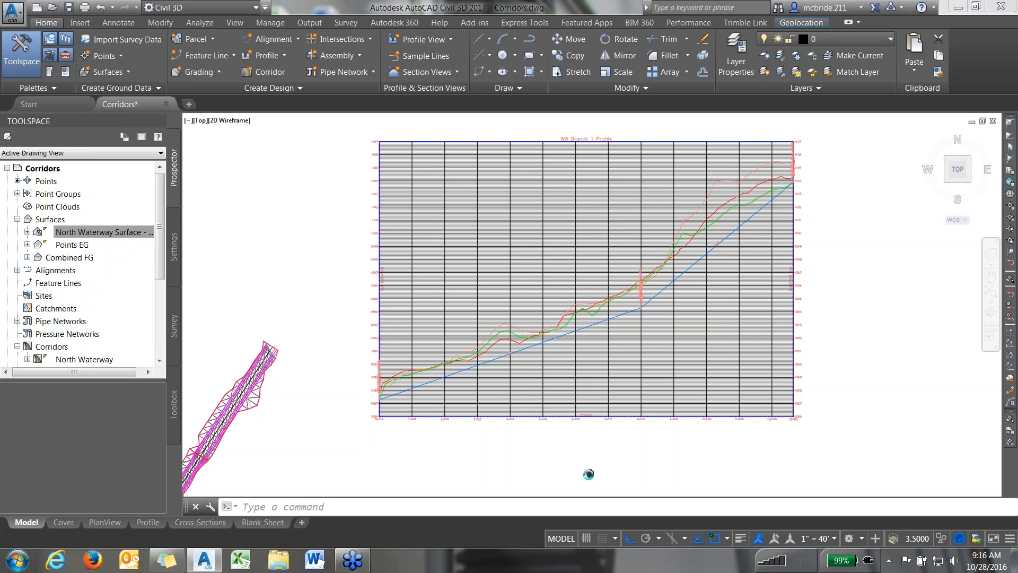
middle_drag(589, 474, 557, 486)
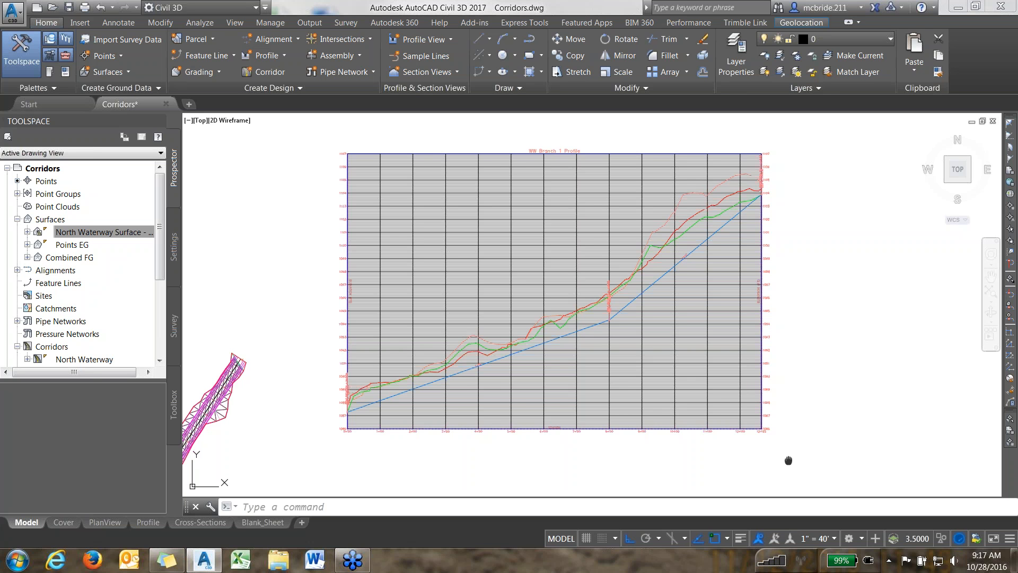
middle_drag(789, 461, 790, 459)
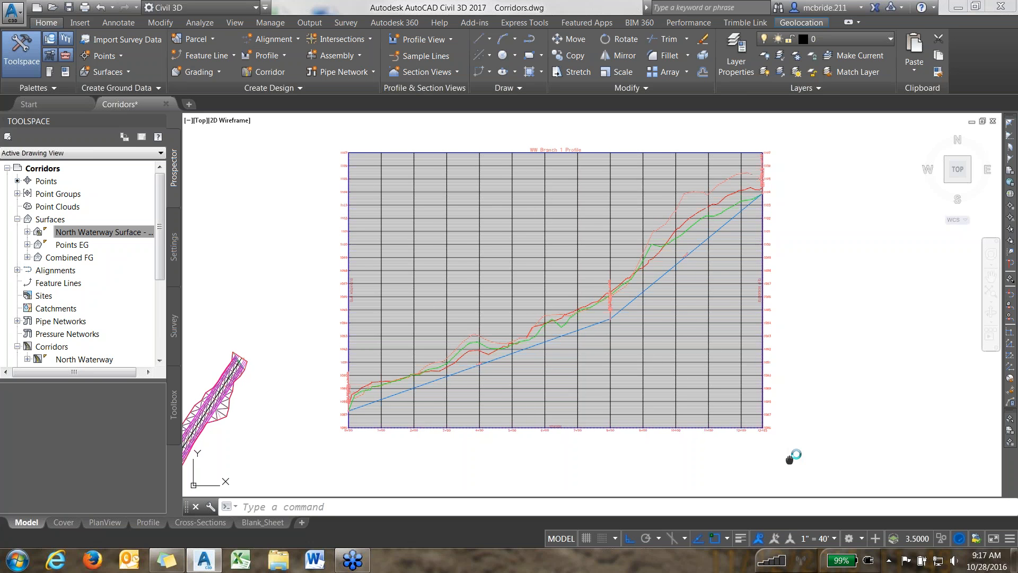
middle_drag(790, 457, 412, 381)
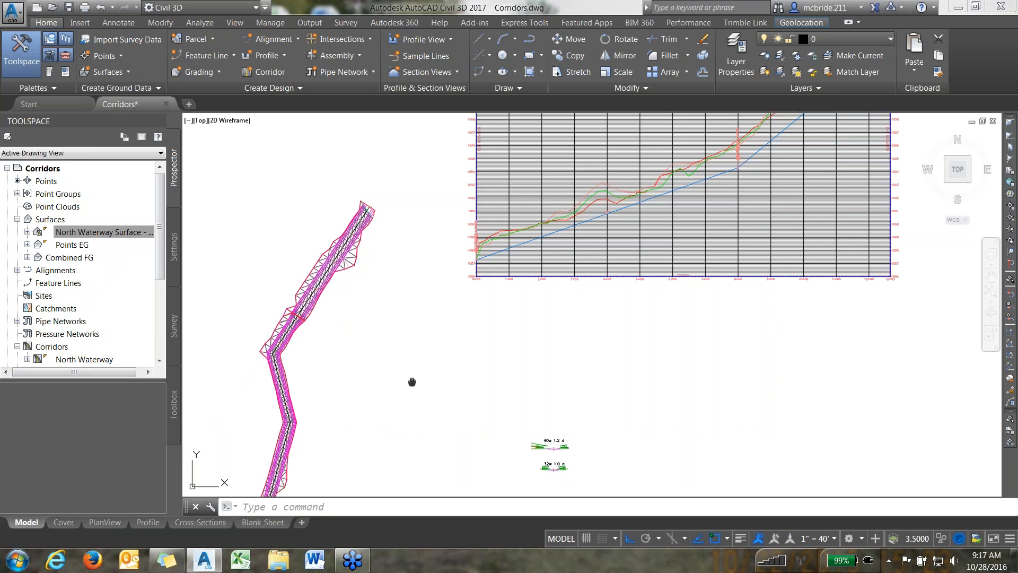
middle_drag(412, 381, 473, 355)
Step: Set the surface style of Combined FG to ODNR Contours
click(27, 258)
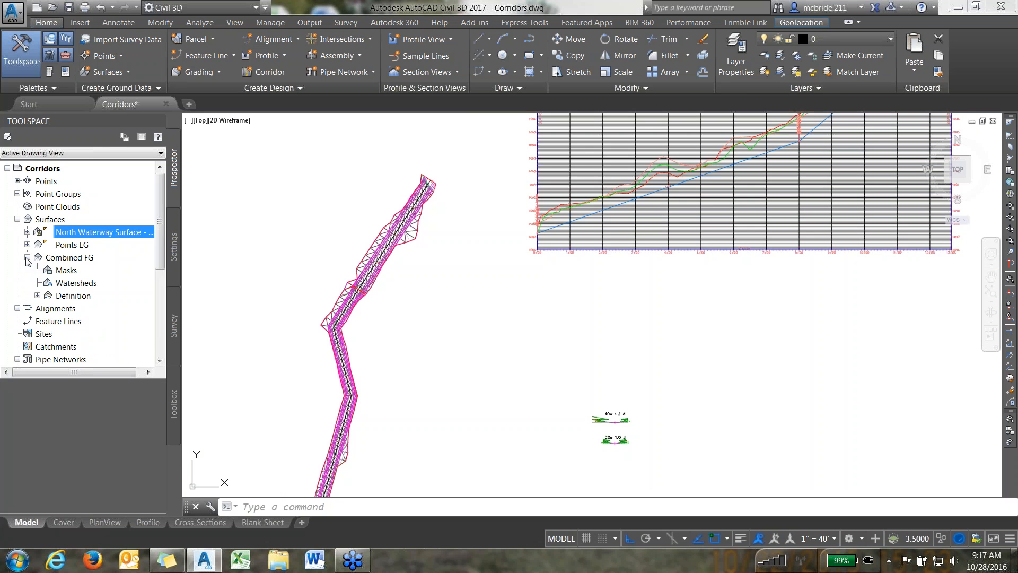
click(53, 259)
right_click(54, 259)
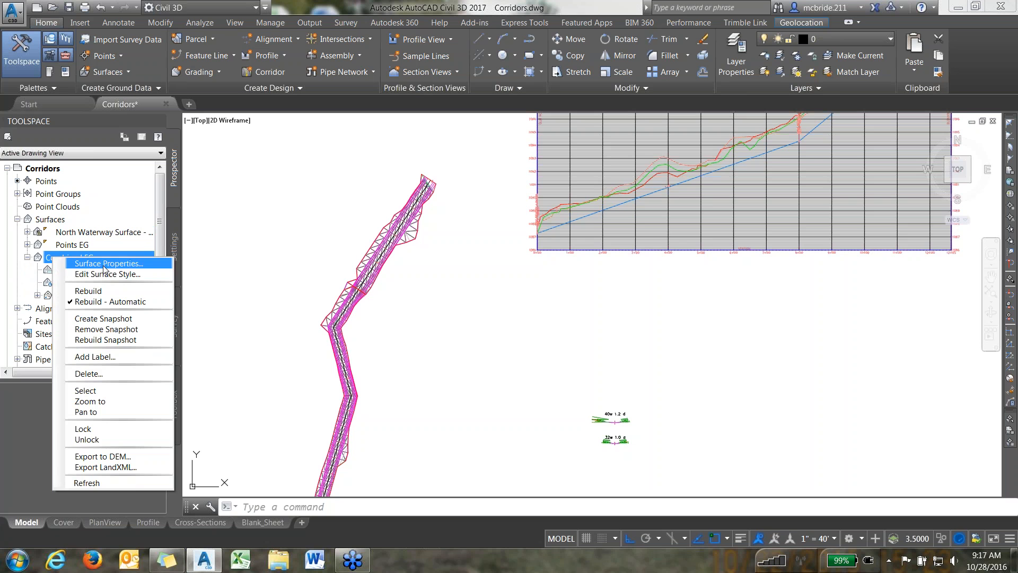
click(140, 274)
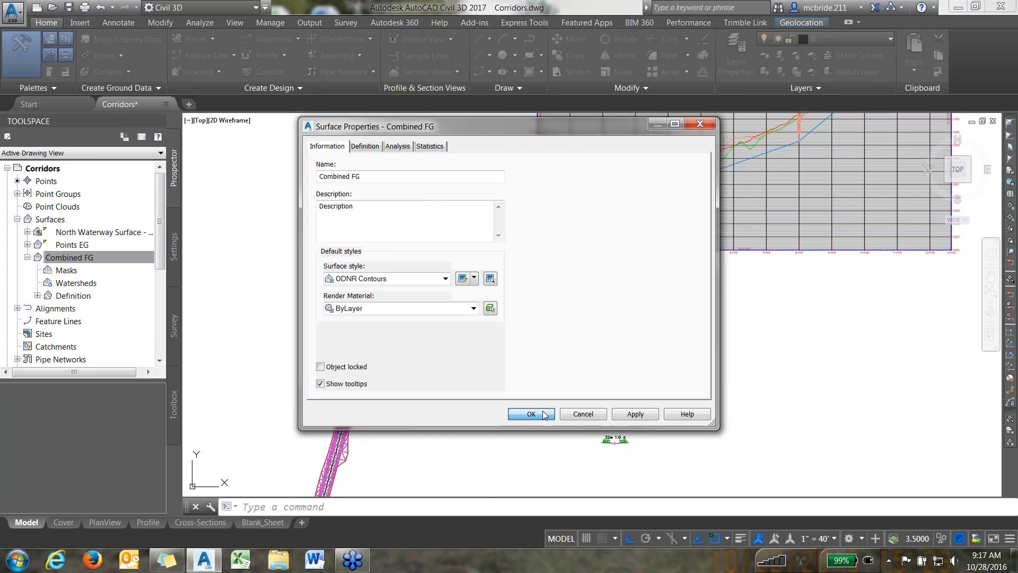
click(541, 412)
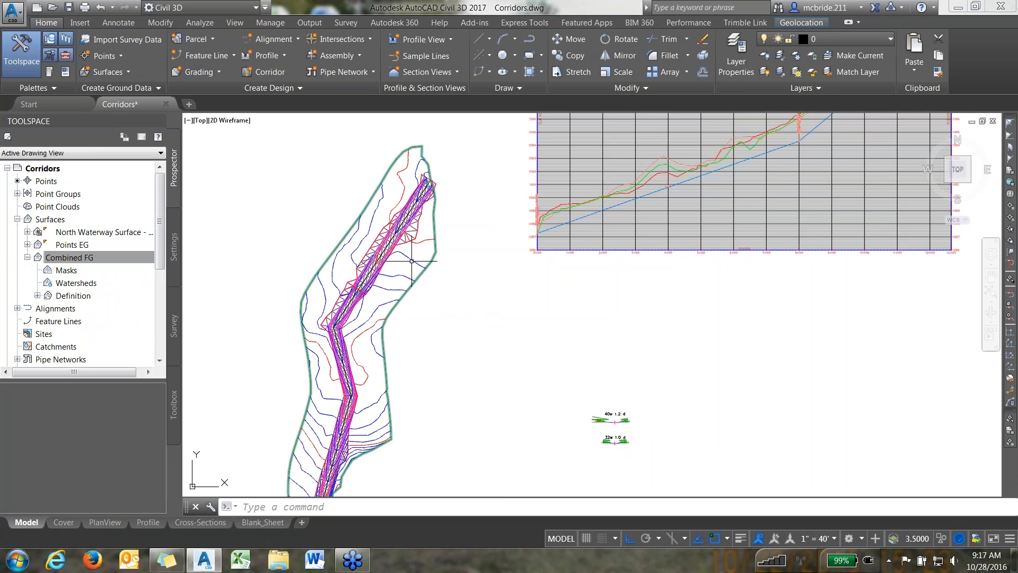
Step: Start a new TIN volume surface in the Volumes Dashboard with Points EG as its base surface
click(405, 265)
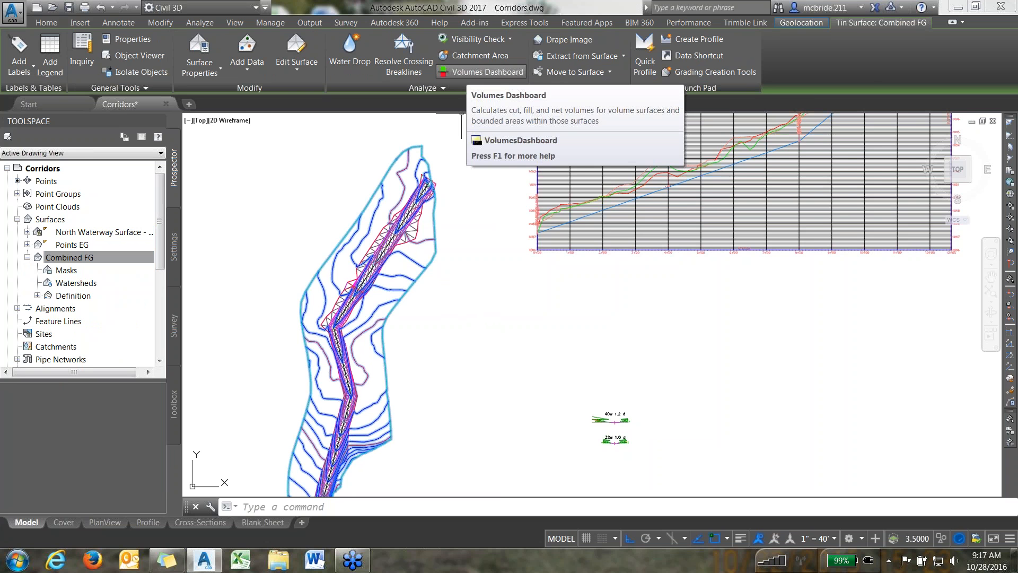
click(479, 72)
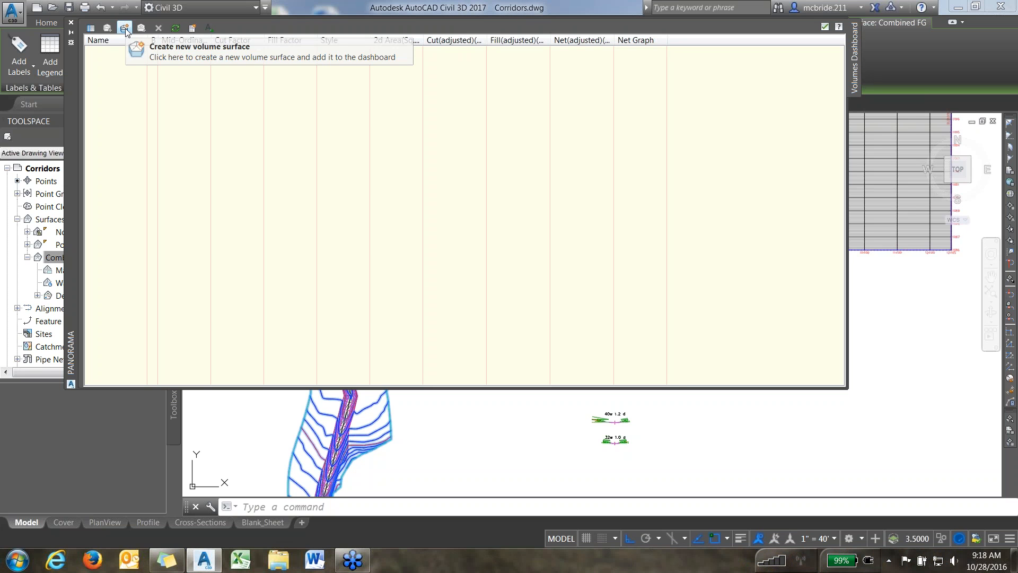
click(125, 28)
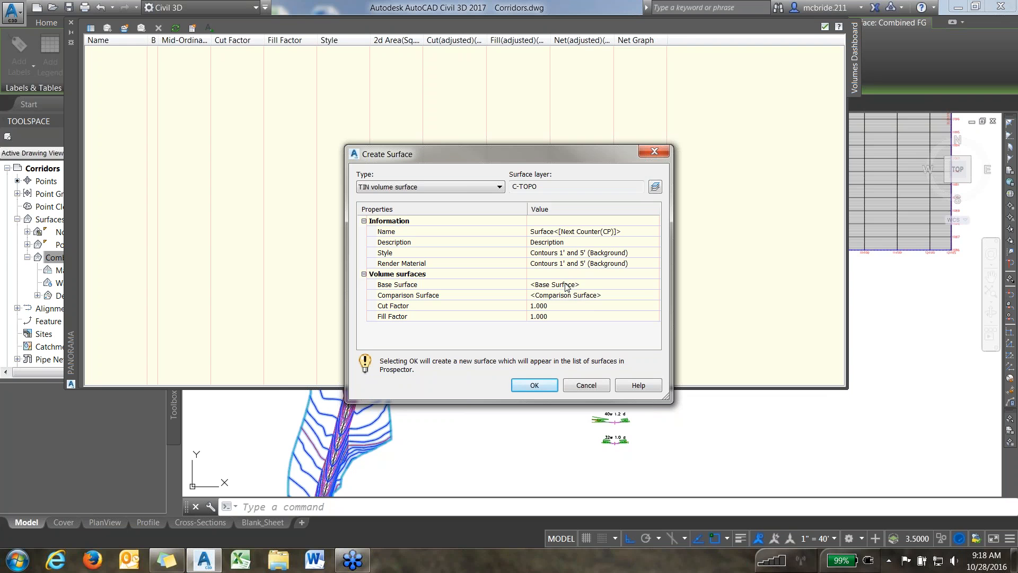
click(632, 283)
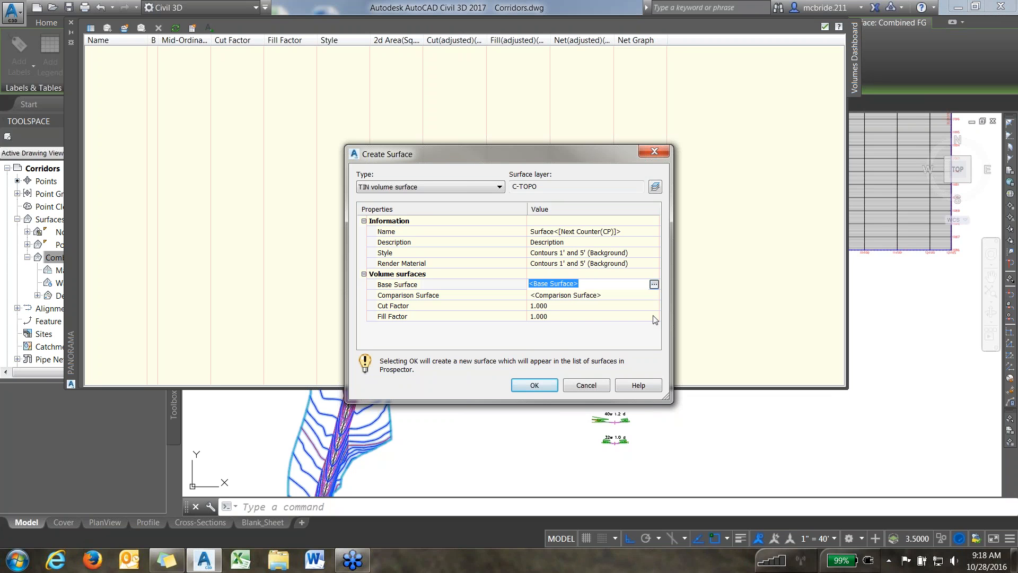
click(654, 285)
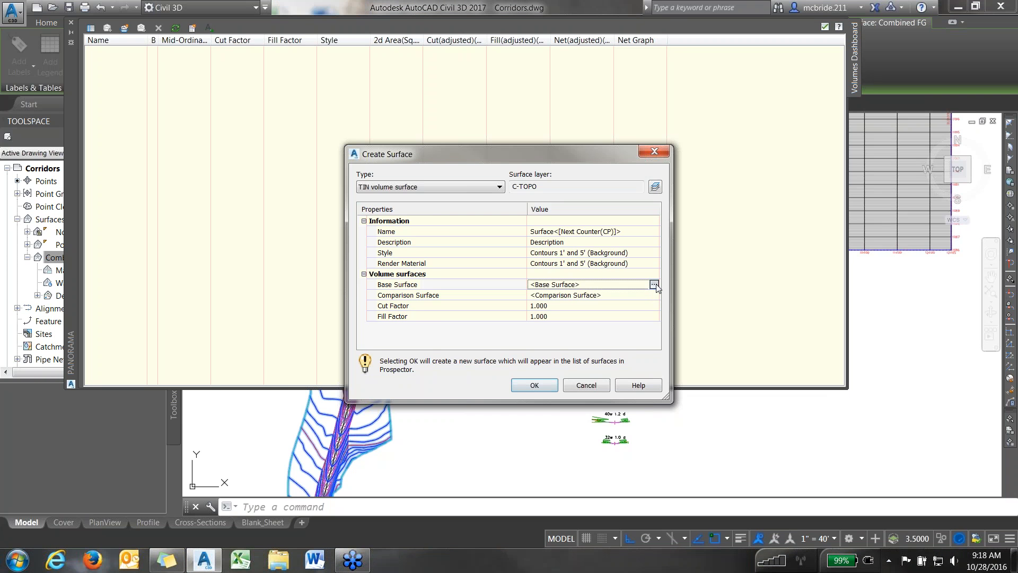
click(204, 287)
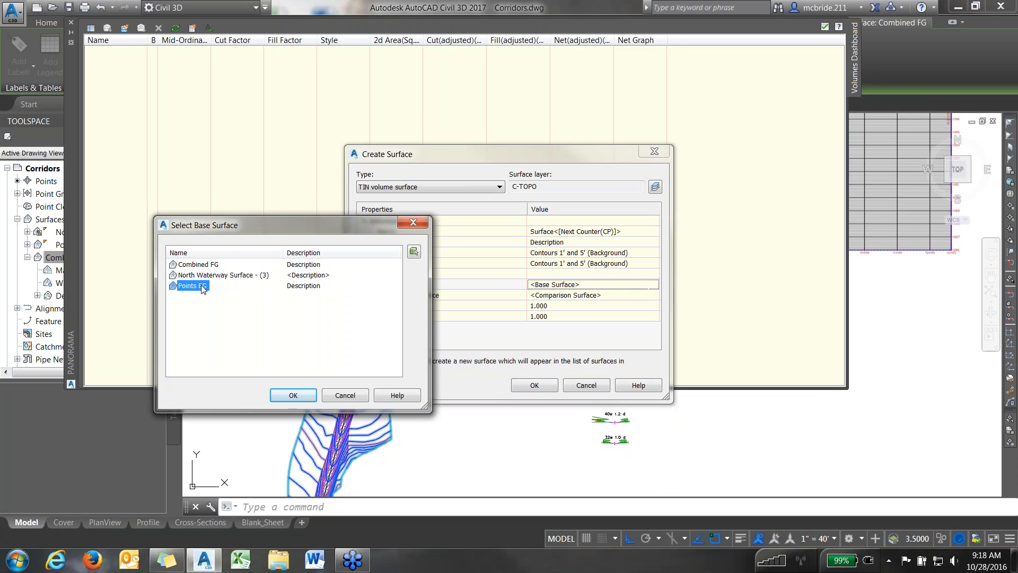
click(293, 395)
Step: Set Combined FG as the comparison surface and create the volume surface, keeping cut and fill factors of 1.000
click(610, 295)
click(655, 295)
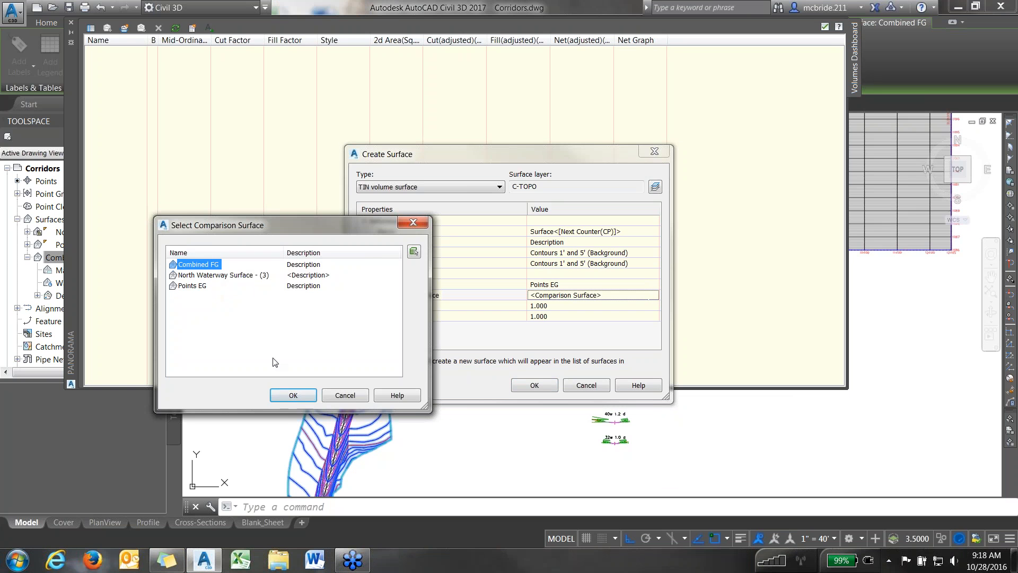
click(295, 396)
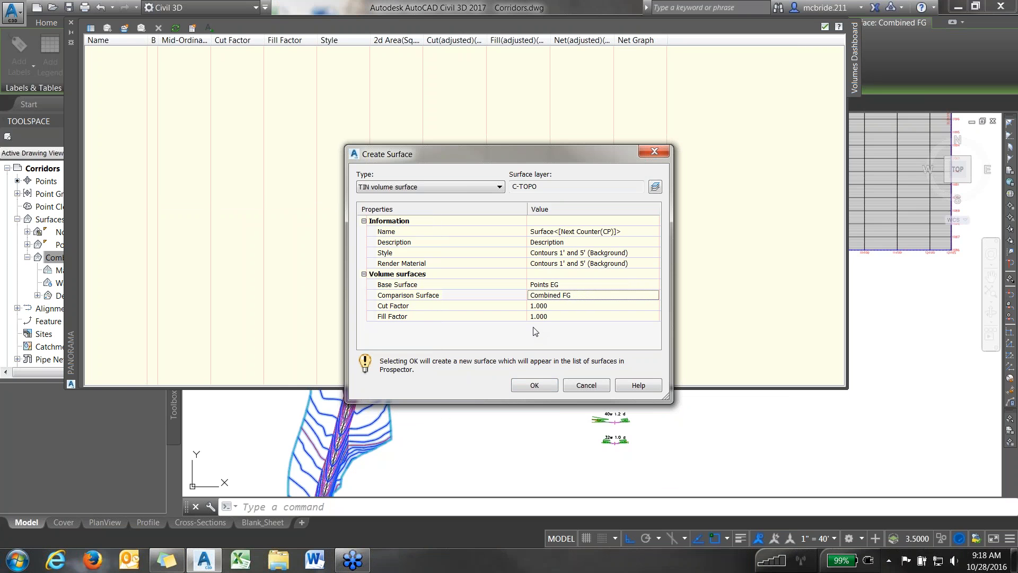
click(535, 386)
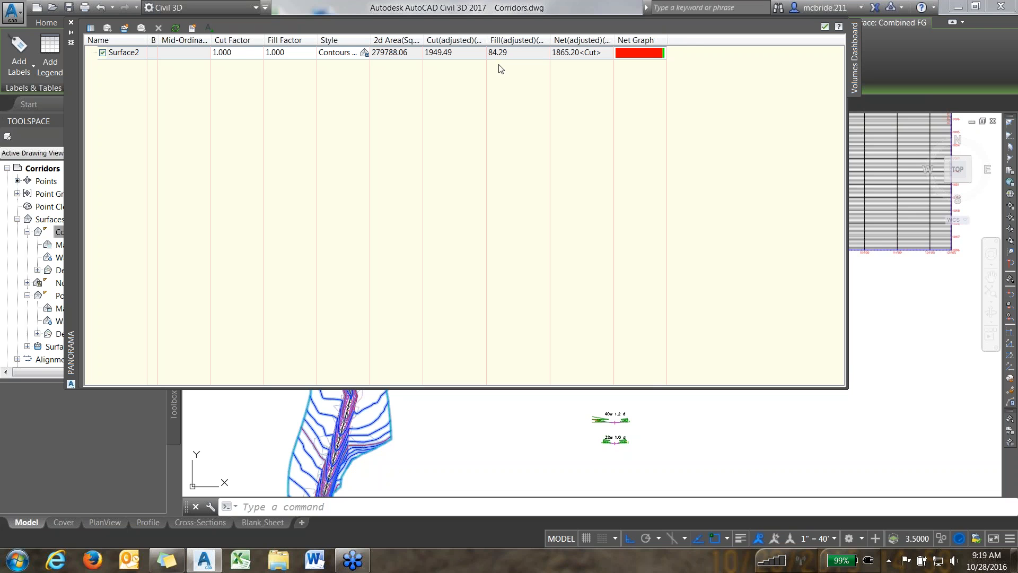
Step: Widen the adjusted net volume column, divide 1865 by 1265 in Calculator, and close Calculator
drag(614, 40, 651, 38)
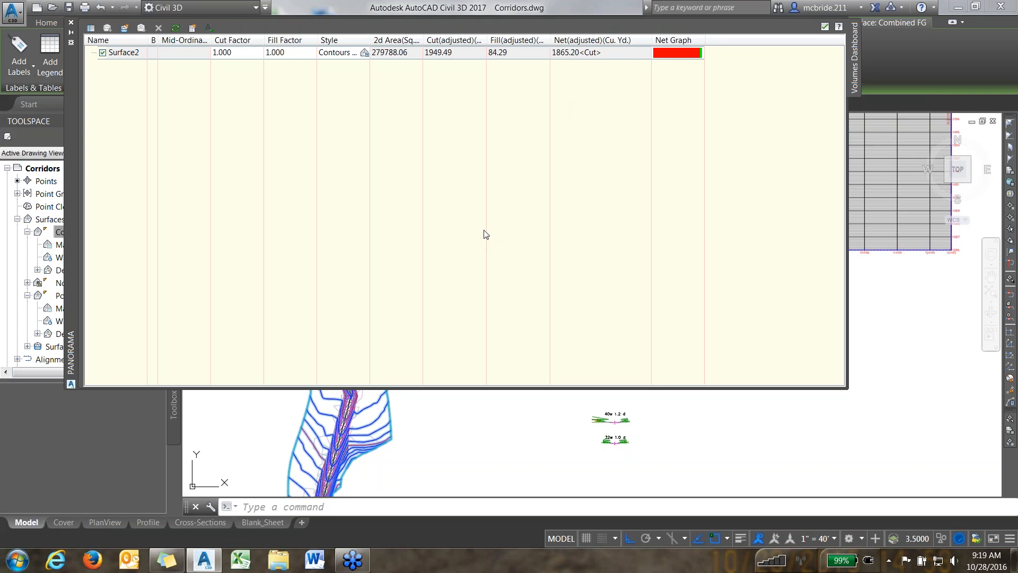
click(16, 563)
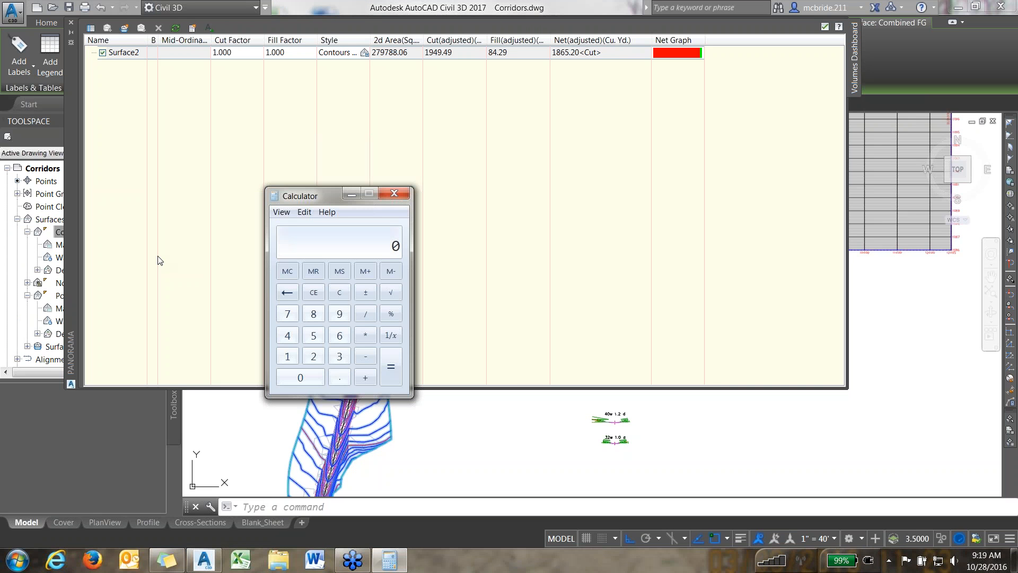
text(1865)
key(slash)
text(1265)
key(Return)
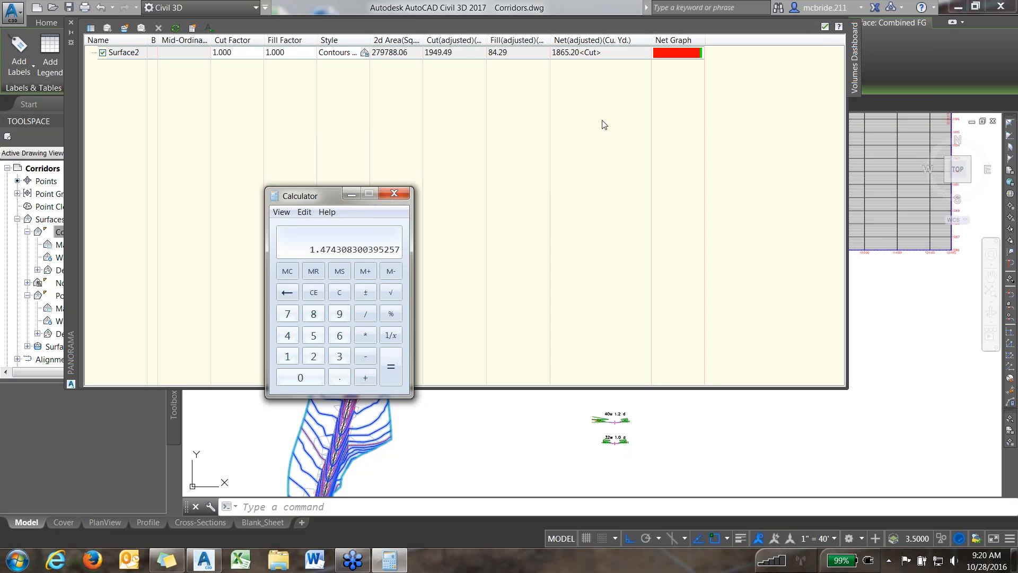
click(394, 194)
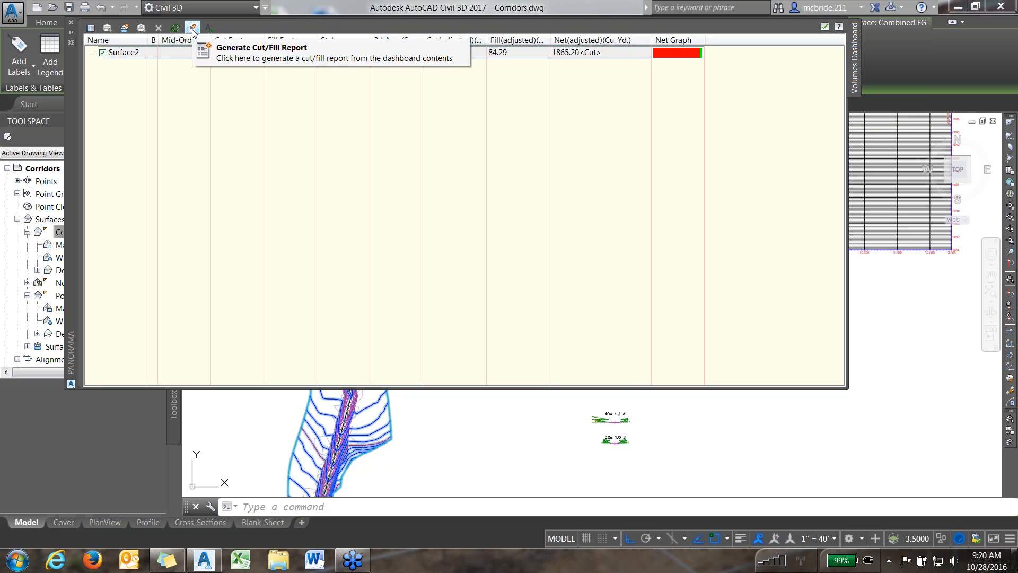
Step: Generate a cut/fill report from the volumes dashboard contents, review it, and close the report
click(193, 31)
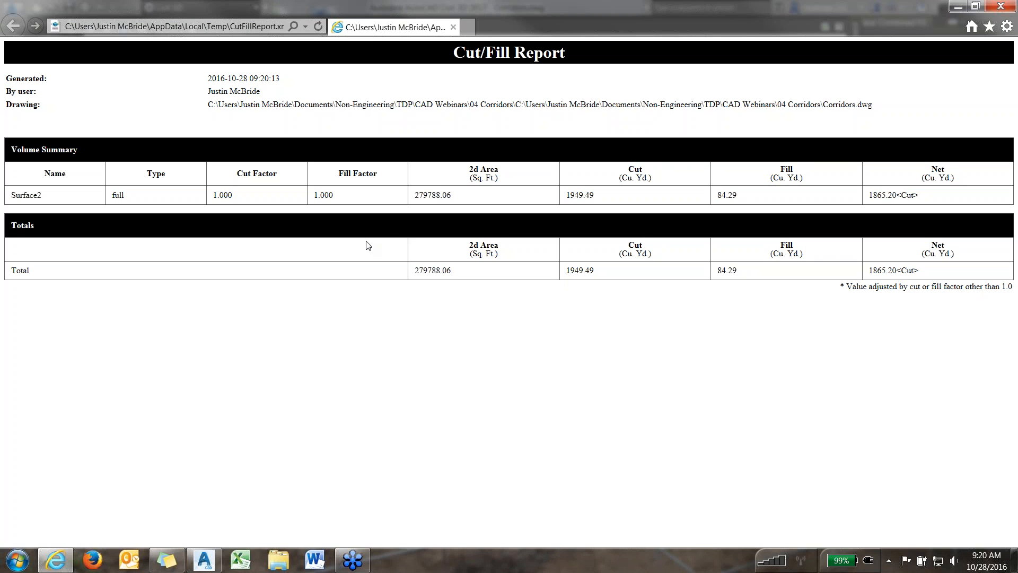
click(454, 28)
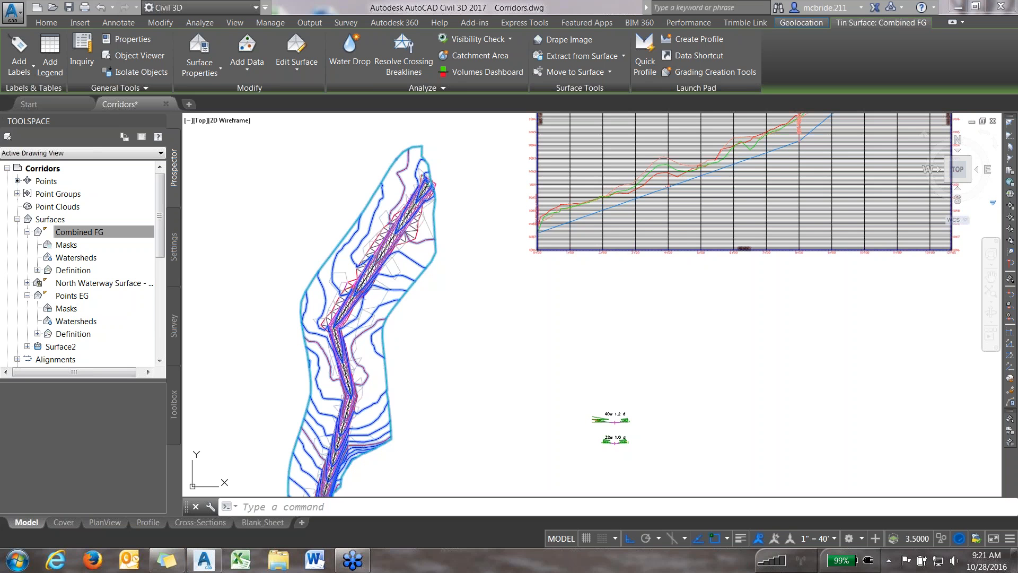
Step: Select the Combined FG surface among the drawing's surfaces
click(79, 232)
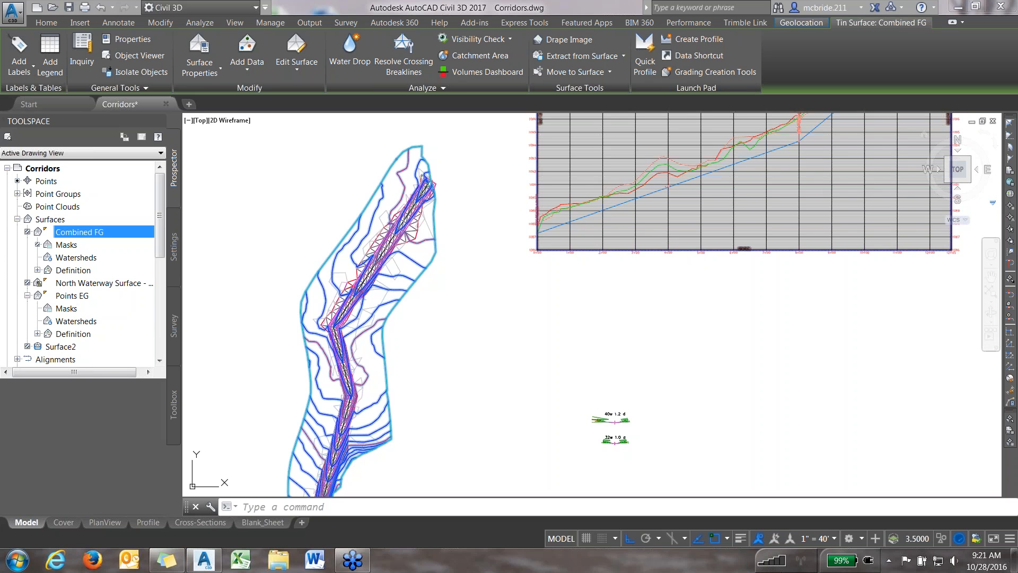